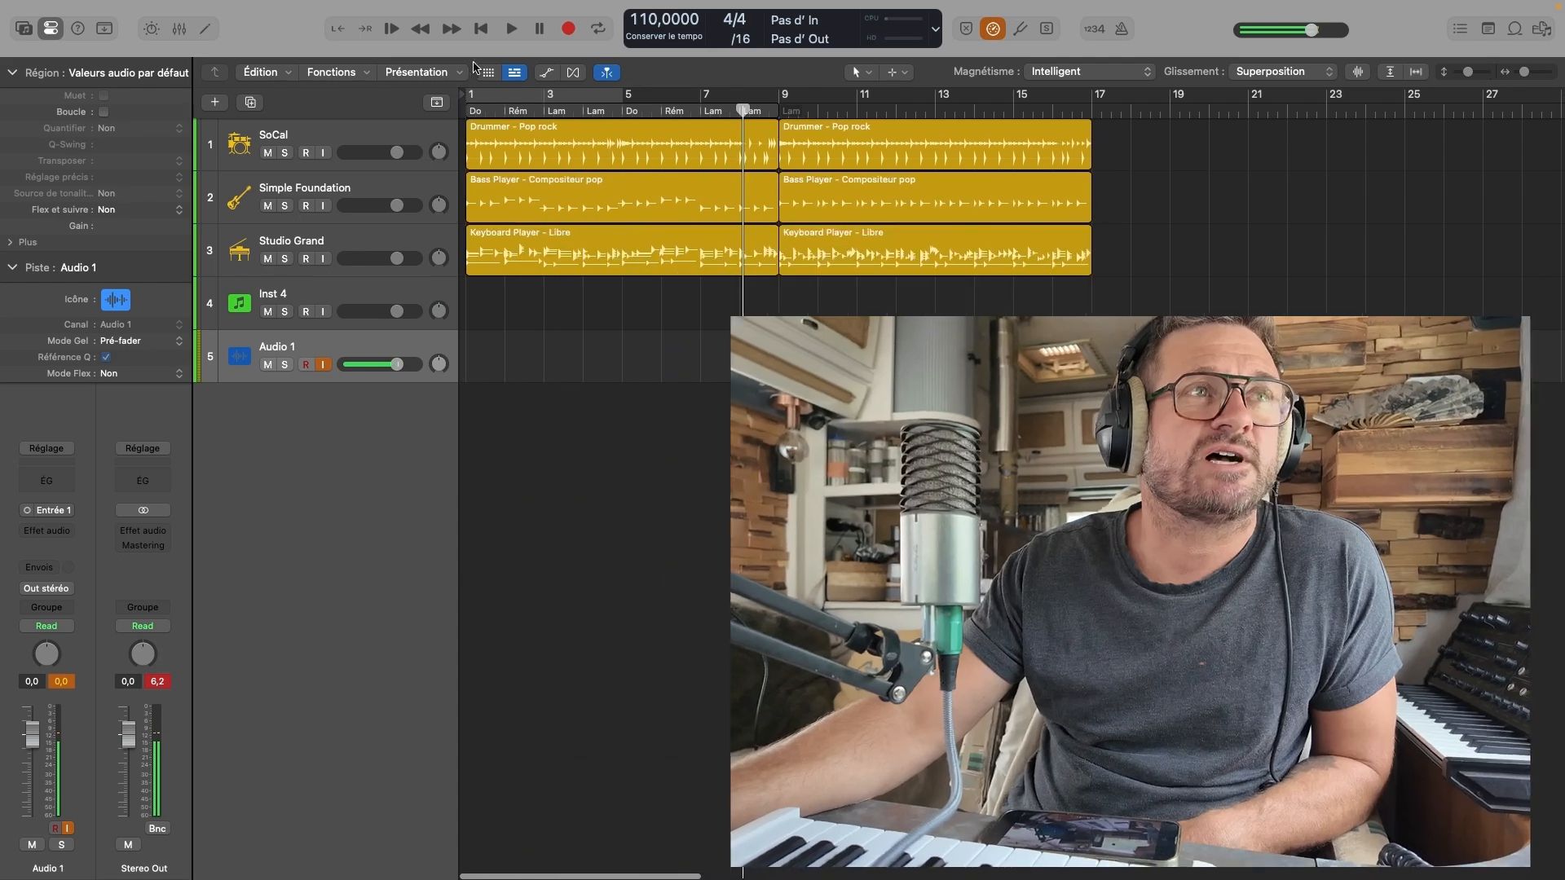
Play the song briefly from the start and mute the Simple Foundation and Studio Grand tracks
left_click(393, 30)
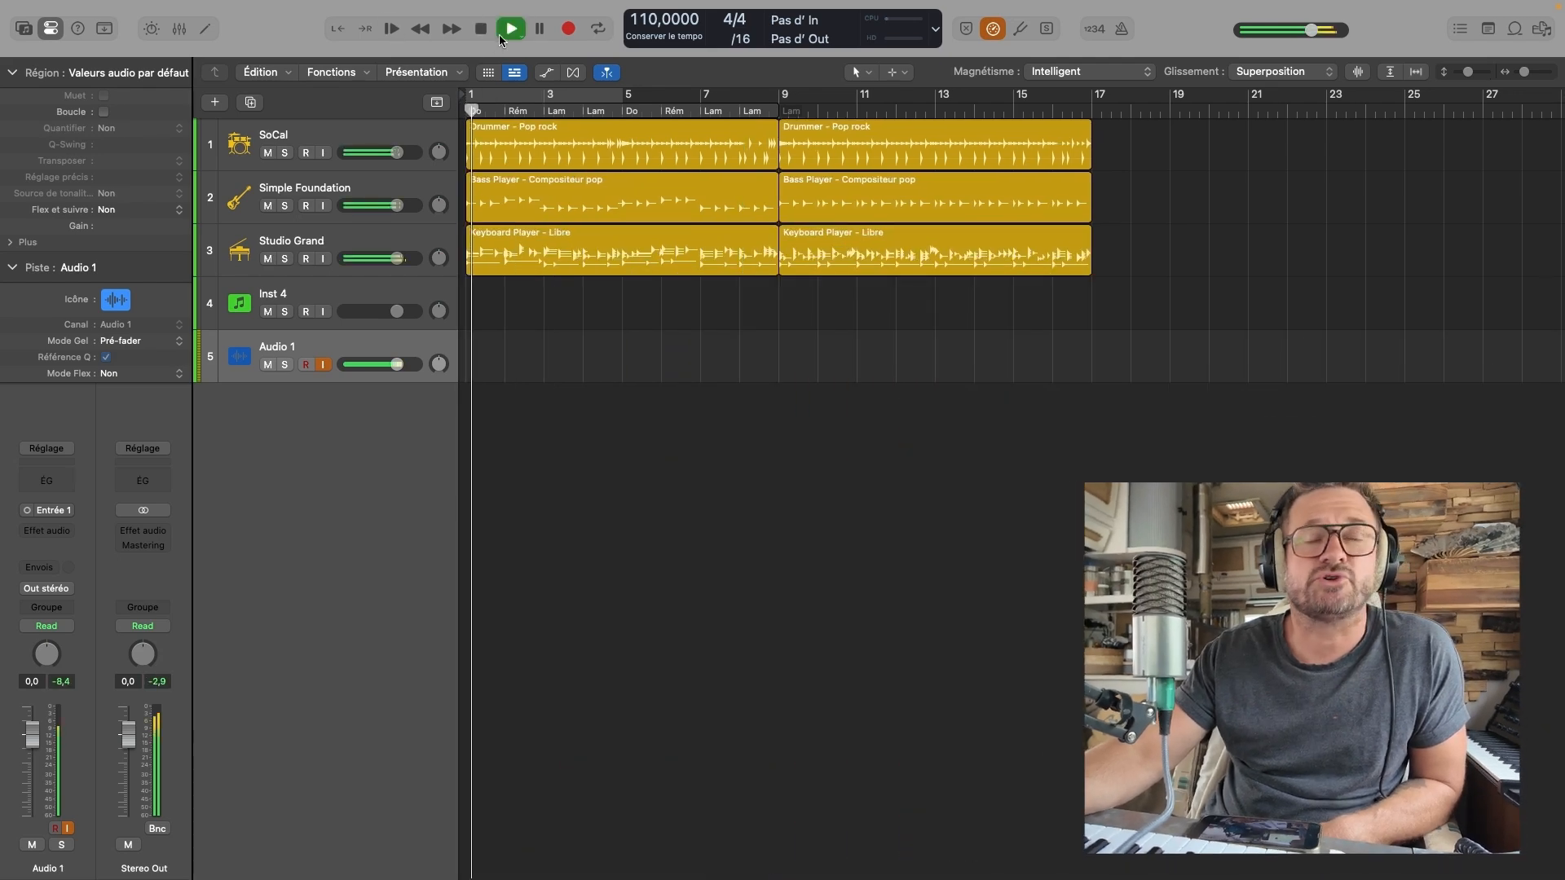
key("space")
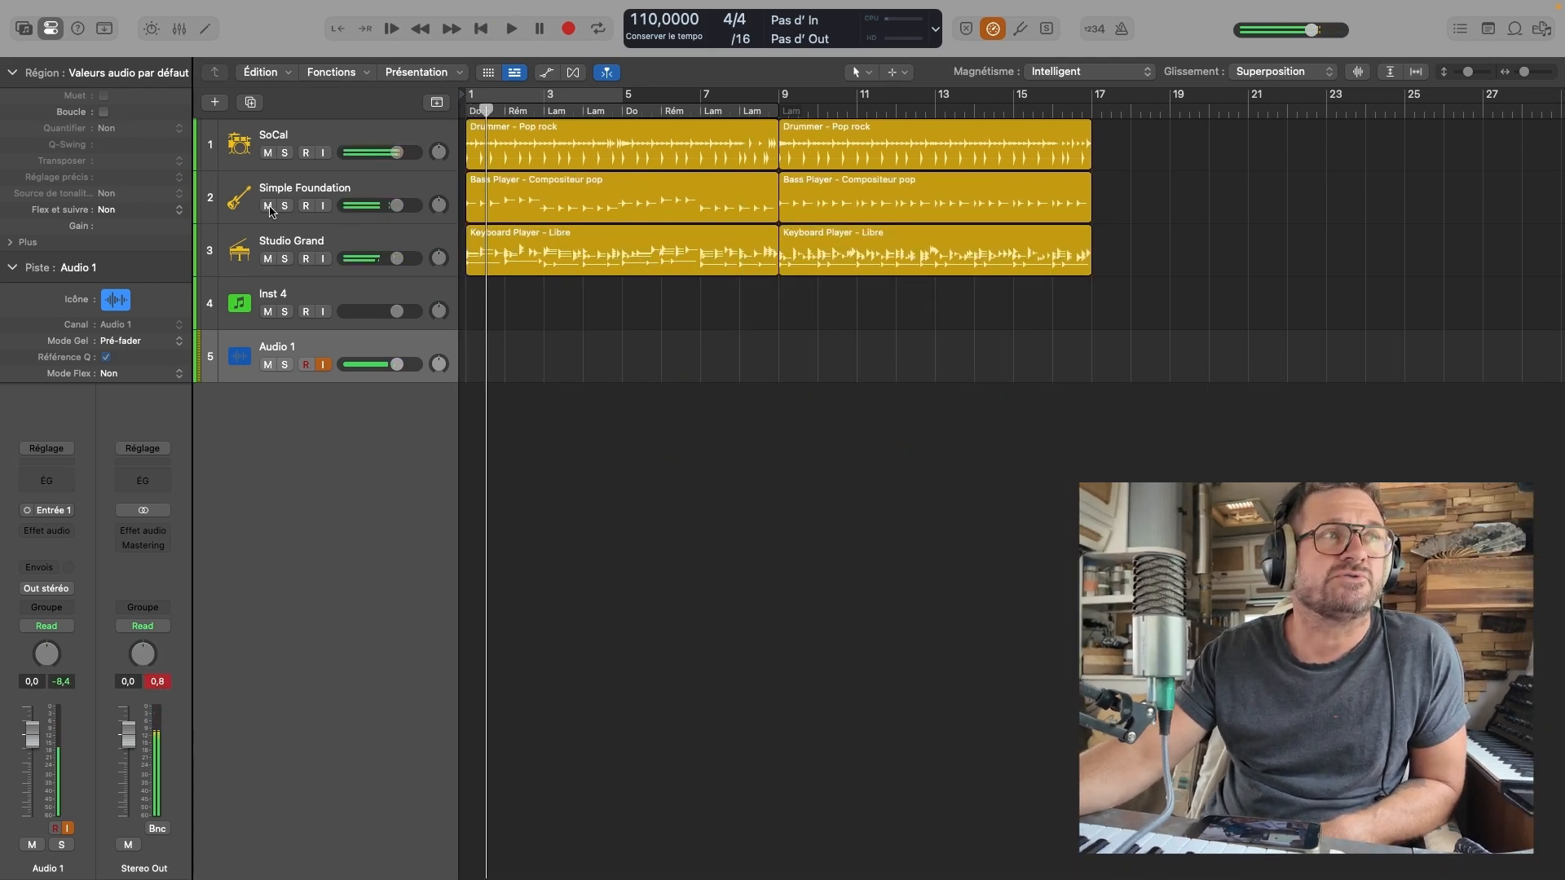
left_click(267, 205)
left_click(267, 258)
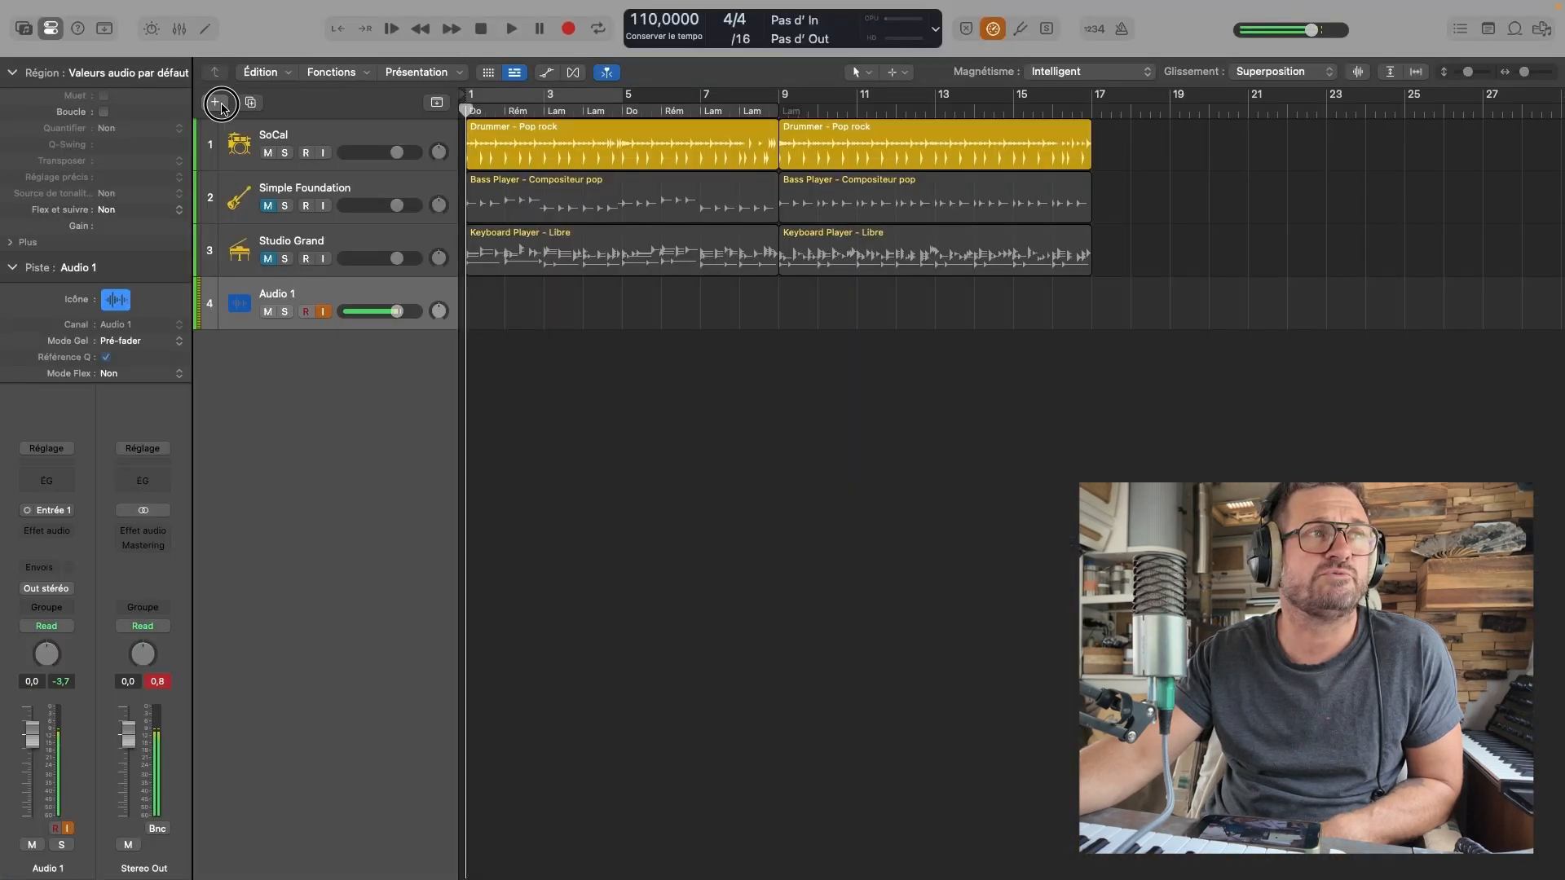
Create one Drummer Session Player track with the percussionist style Latino
left_click(216, 103)
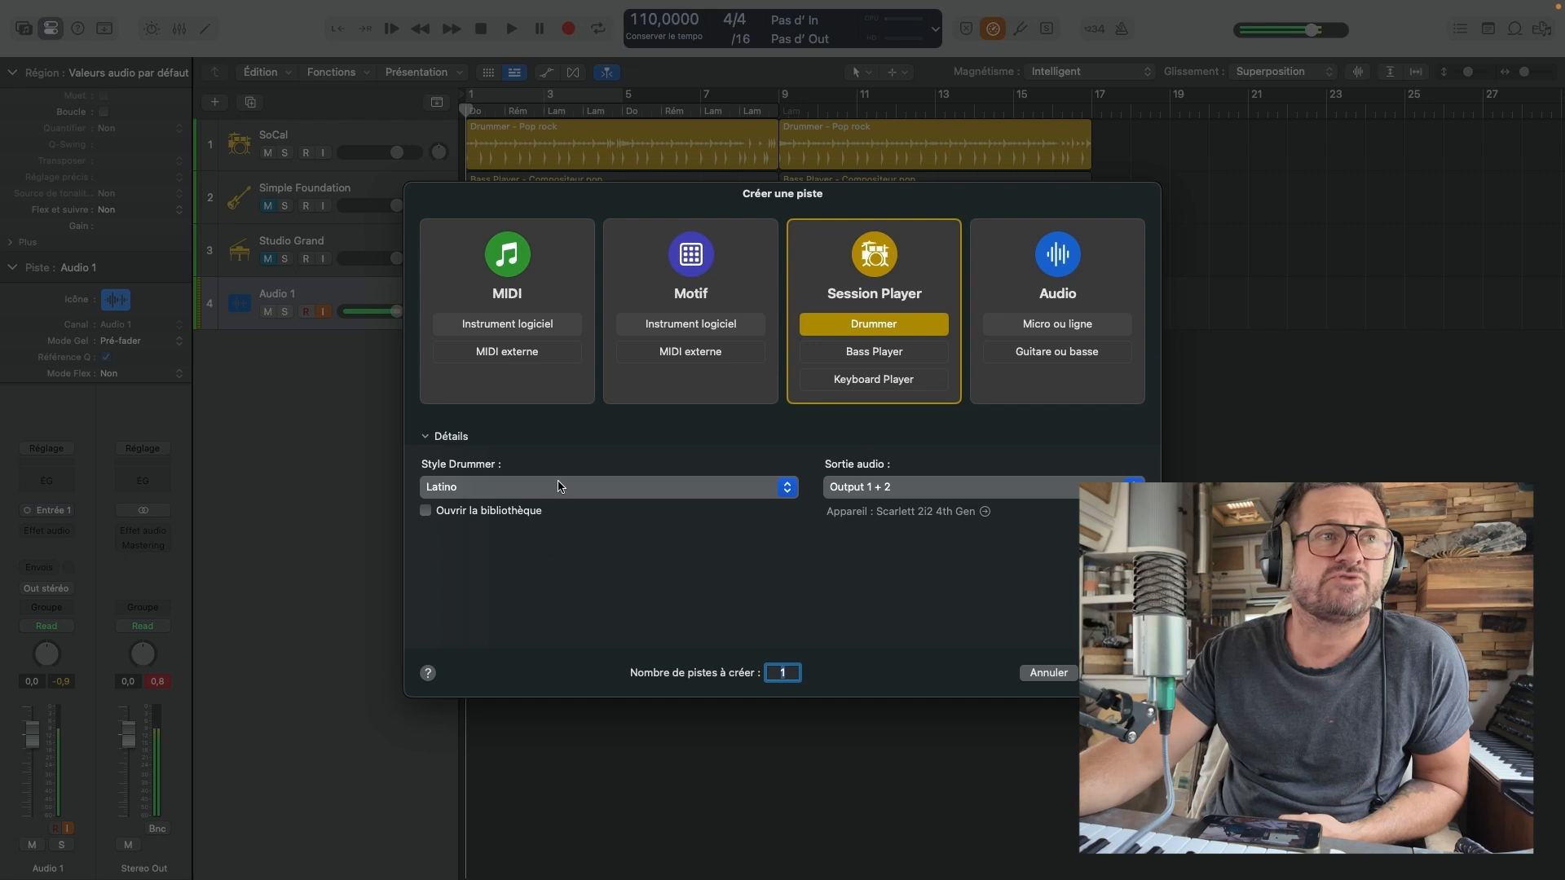
left_click(676, 494)
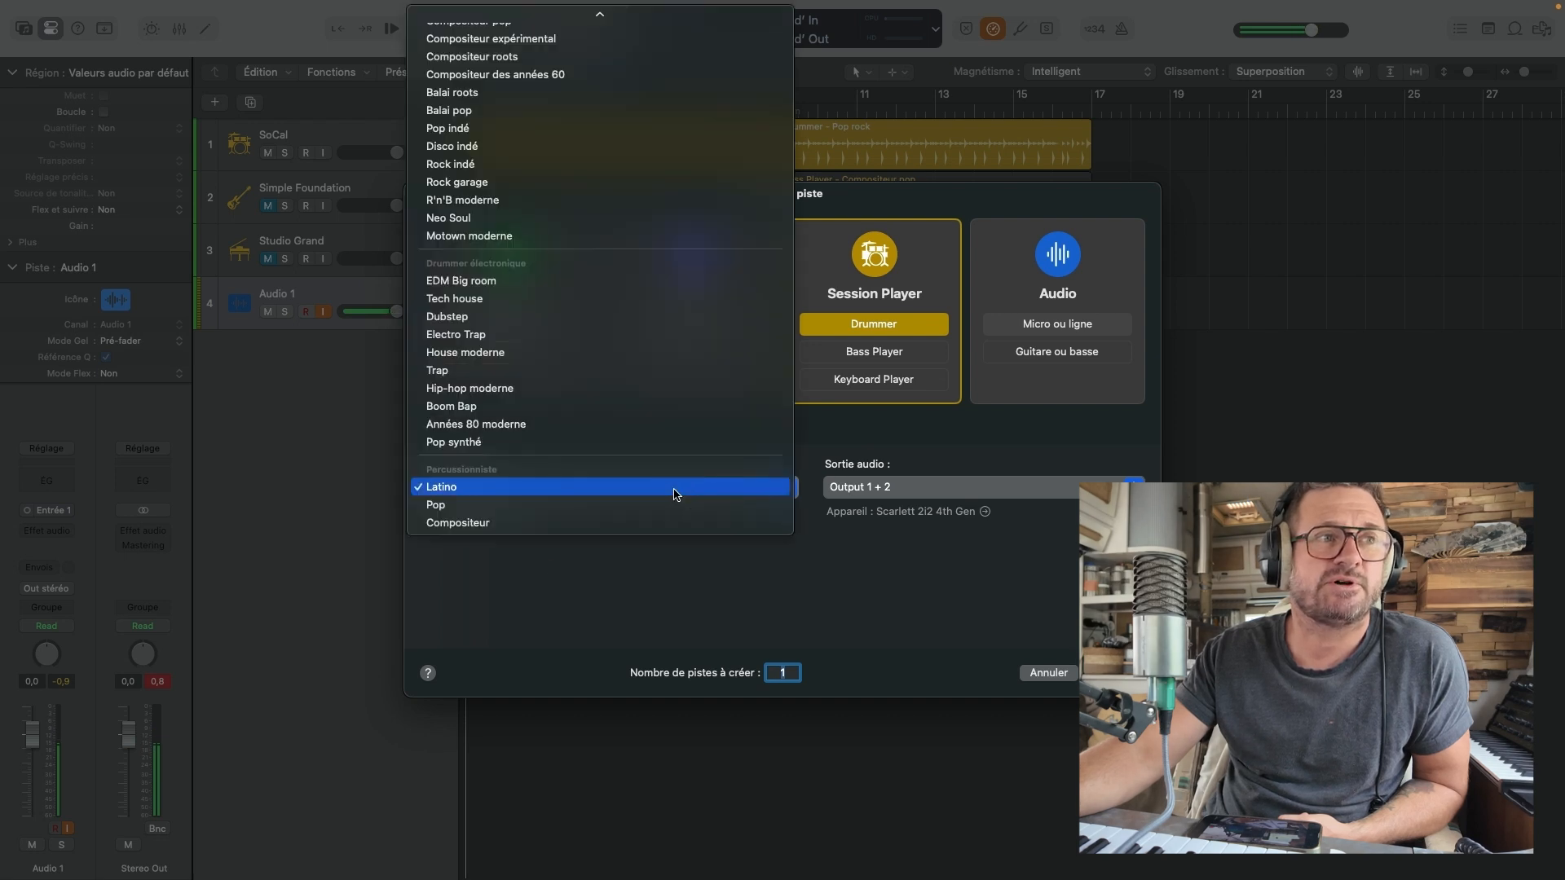
left_click(676, 489)
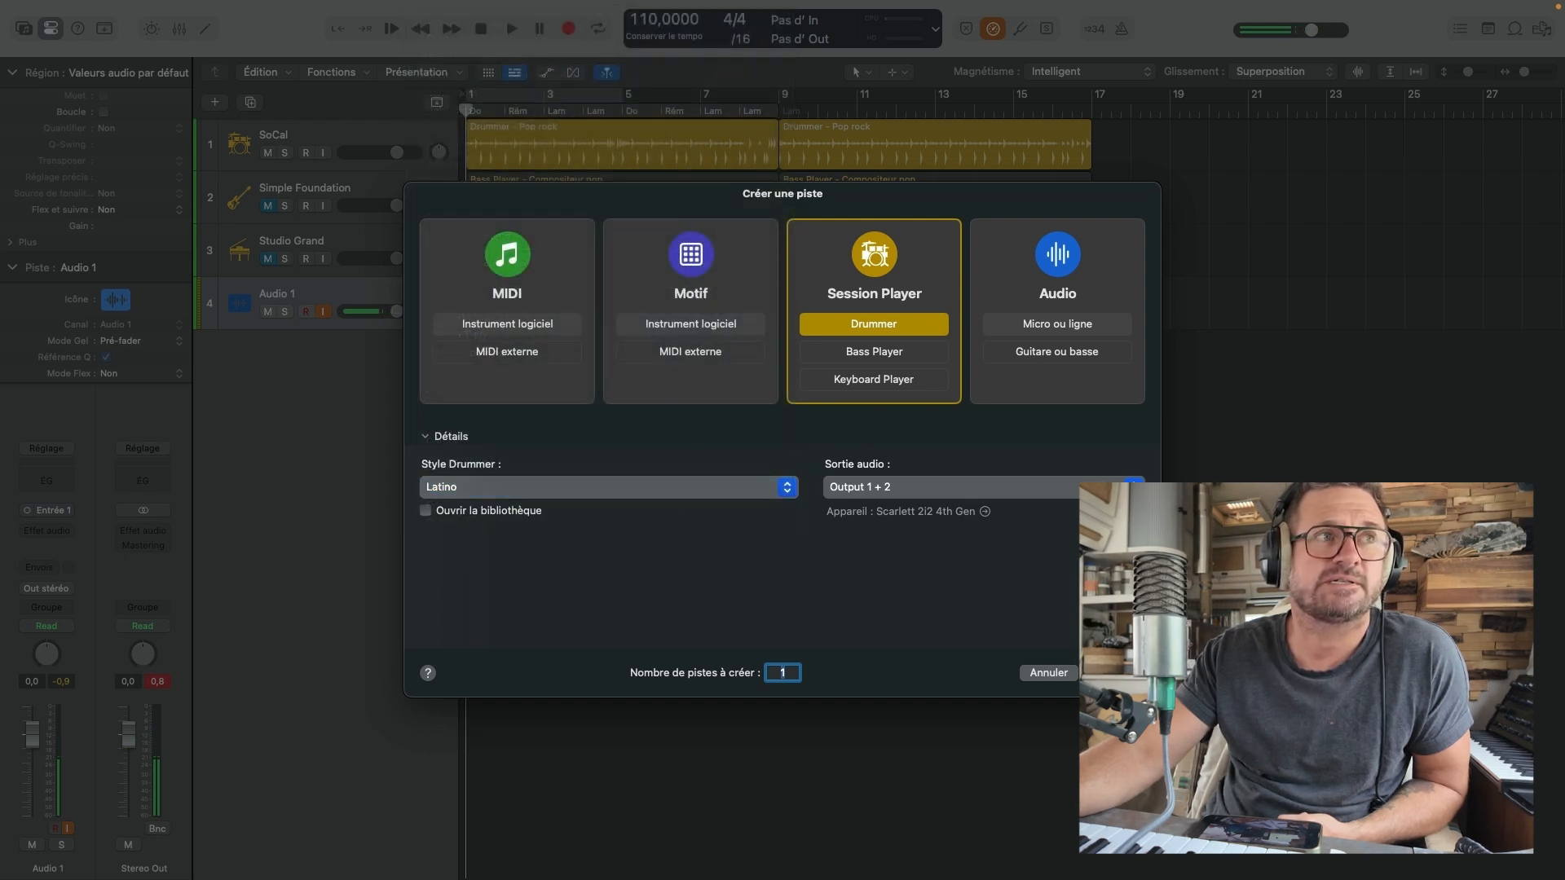
key("Return")
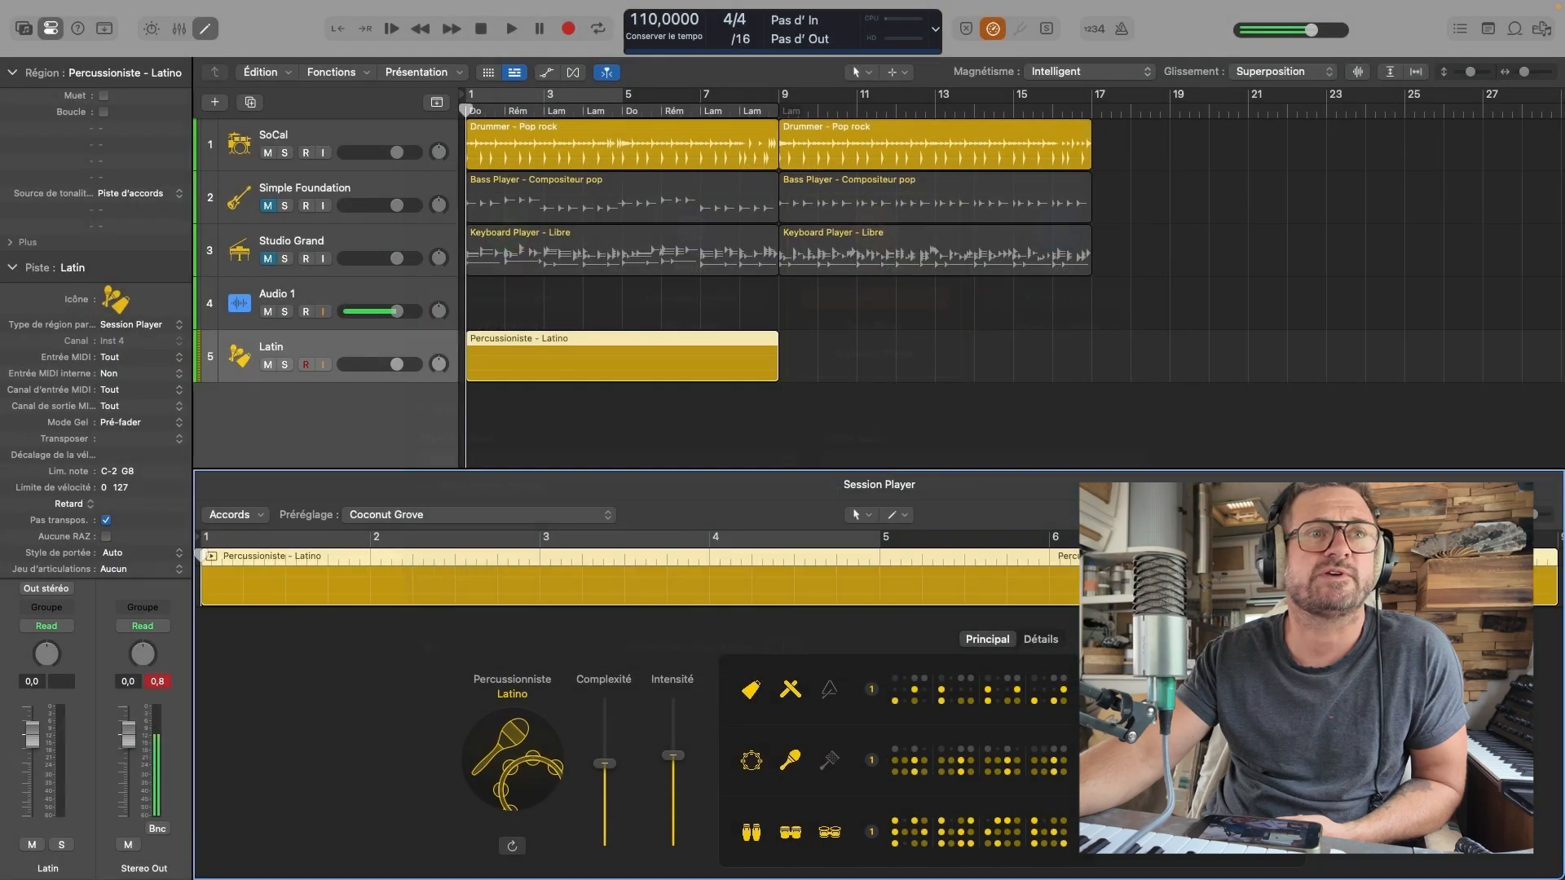
Move the Latin track above Audio 1 and mute it
left_click(338, 326)
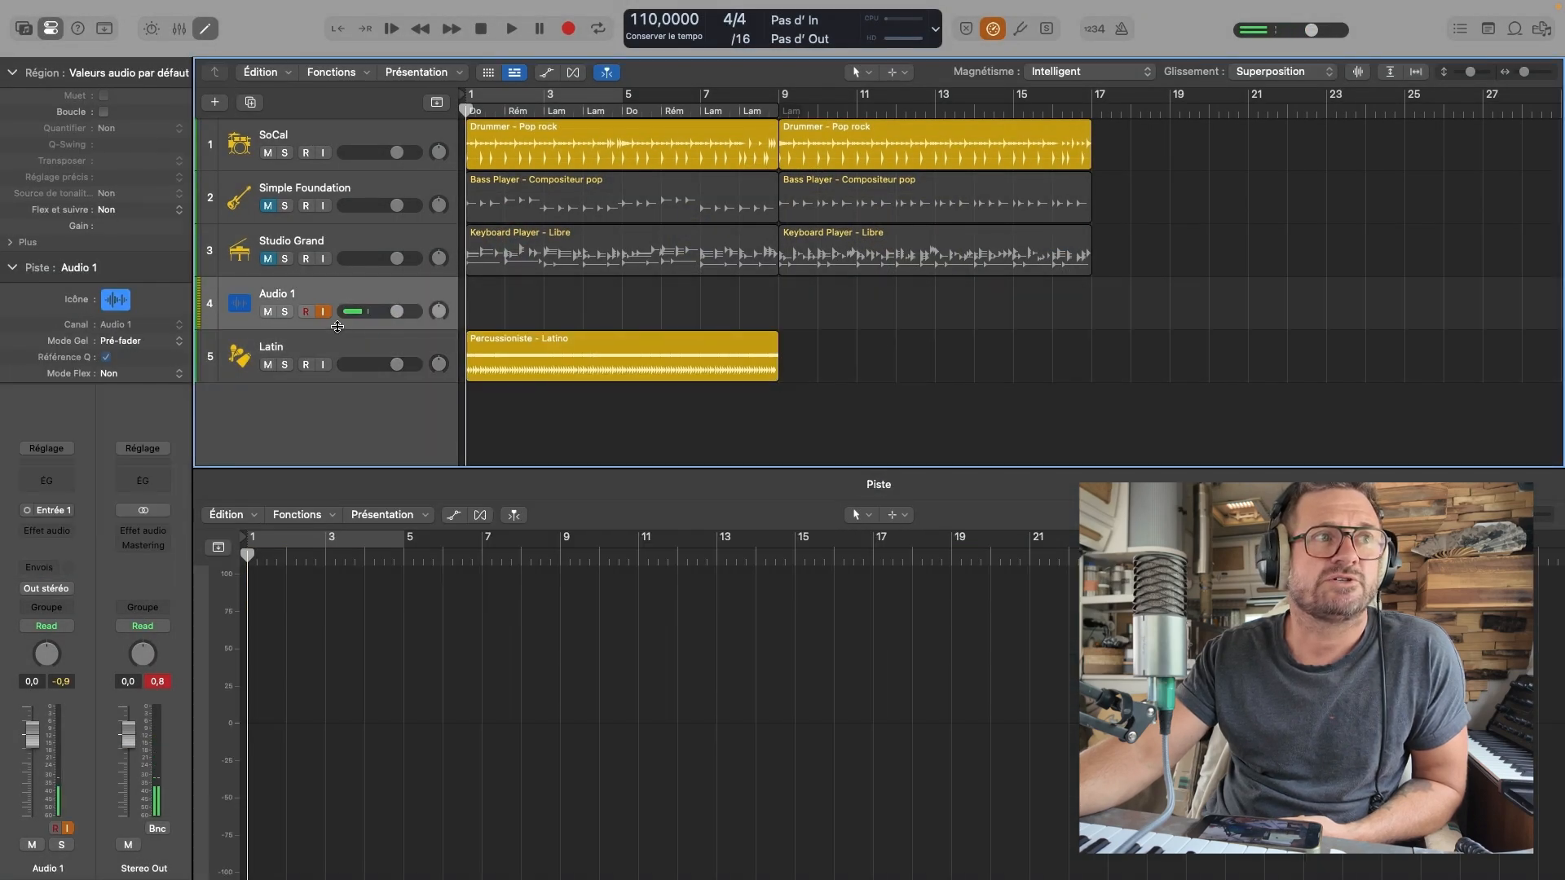
left_click_drag(334, 346, 344, 289)
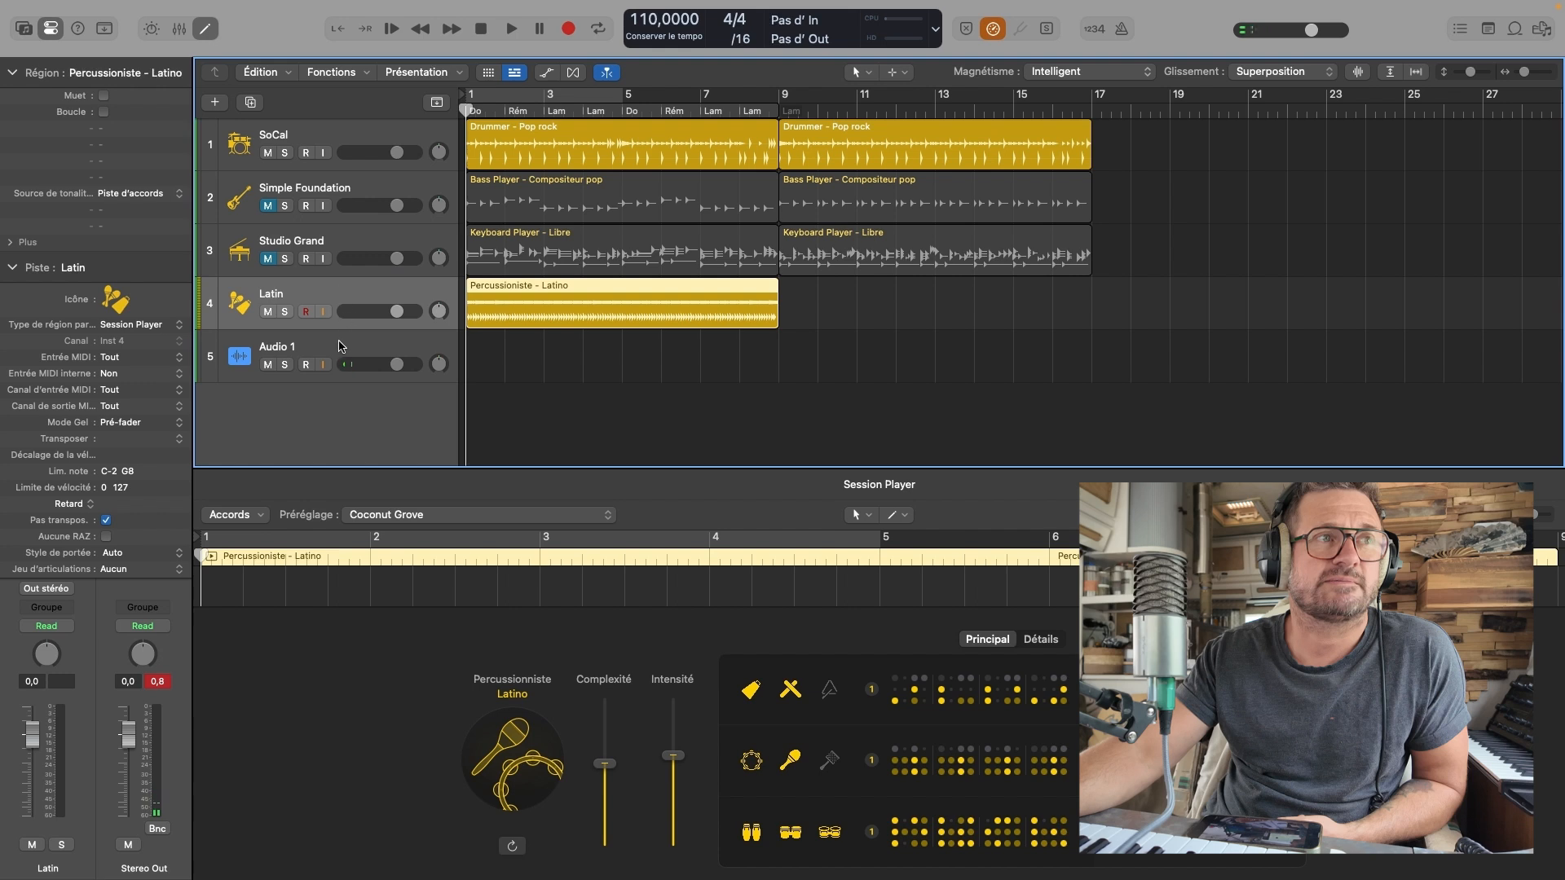
left_click(339, 346)
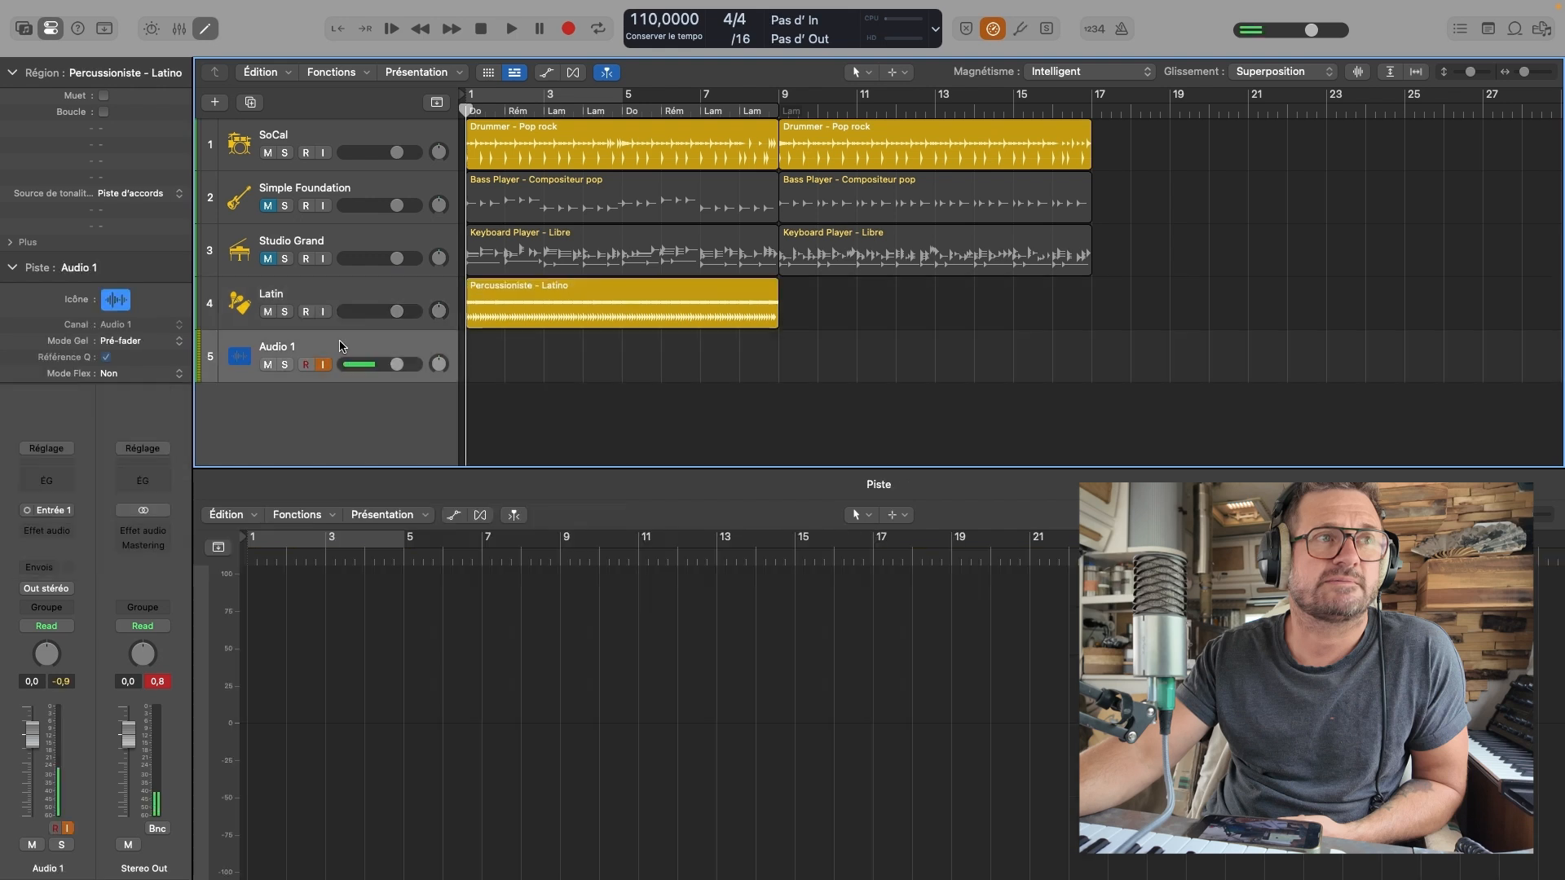
left_click(268, 312)
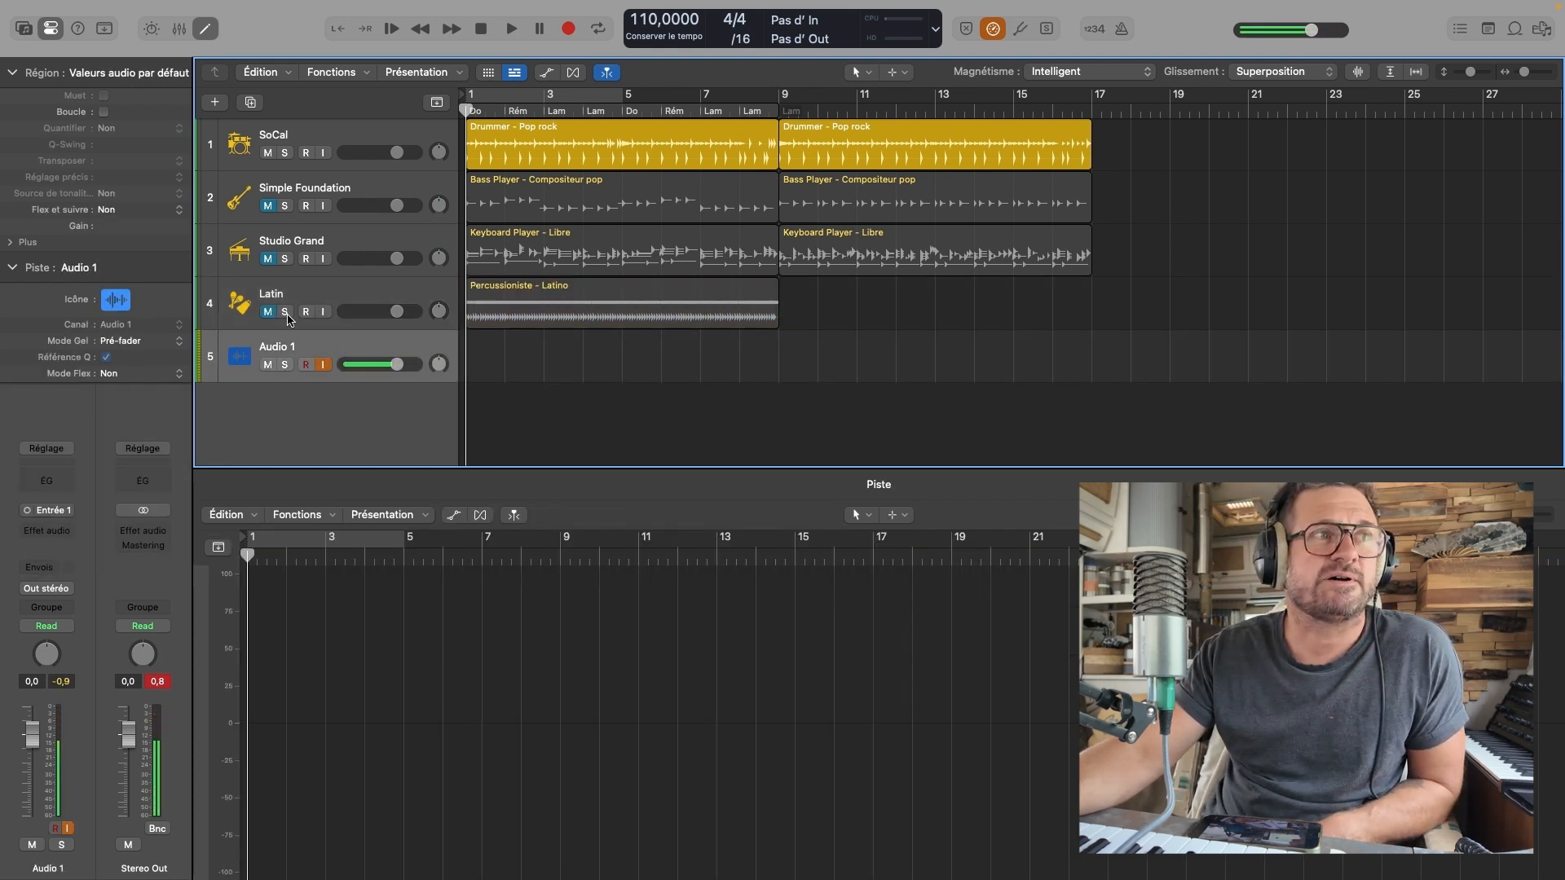
Open the first Drummer - Pop rock region in the Session Player editor and make the editor area taller
left_click(522, 130)
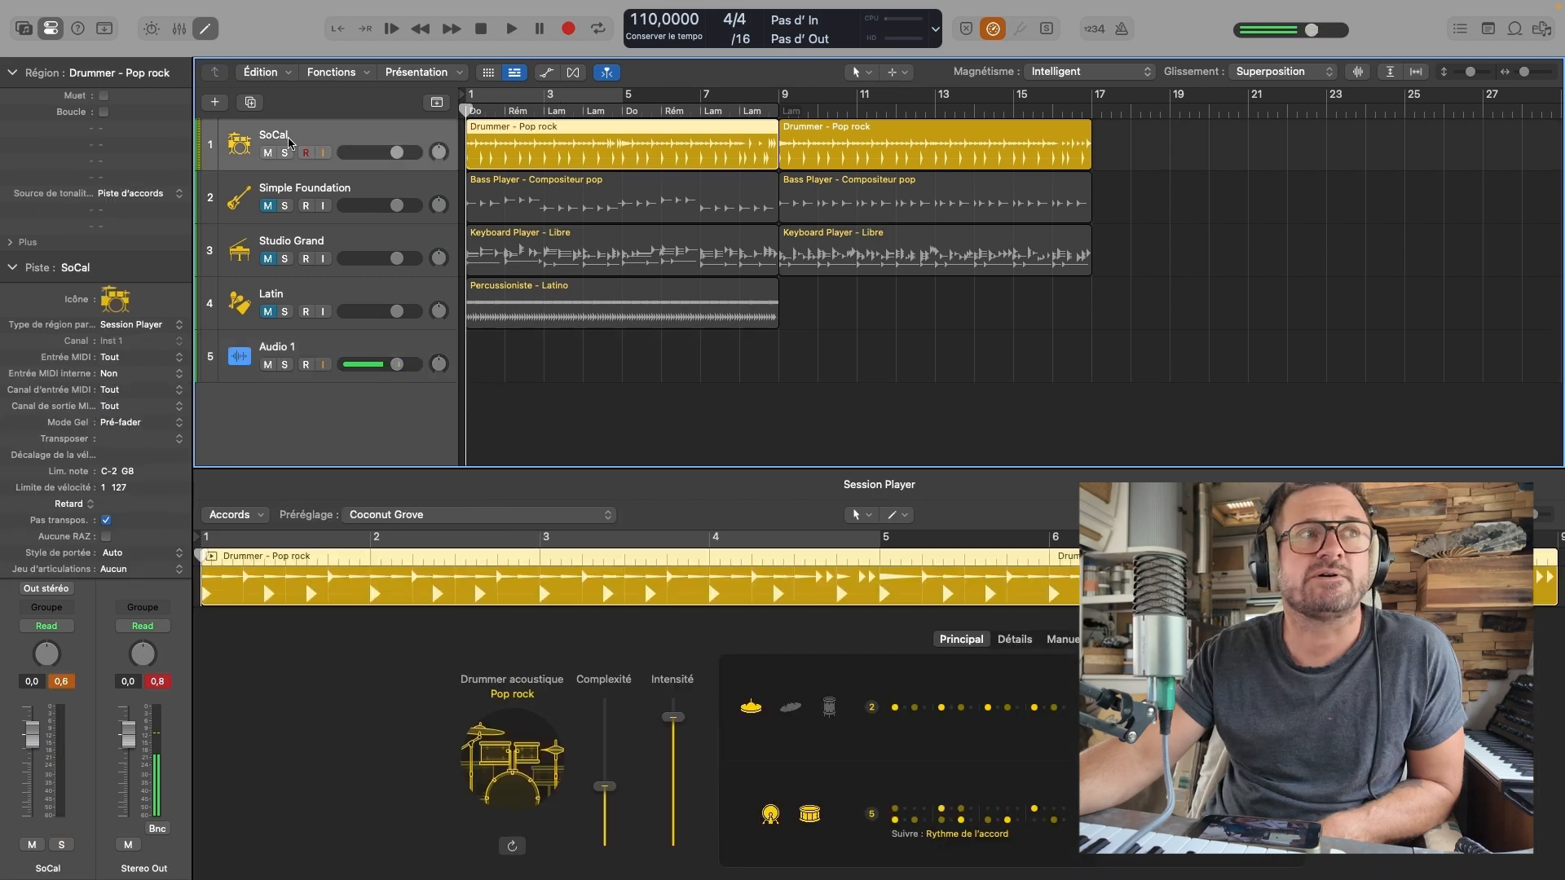
left_click(316, 349)
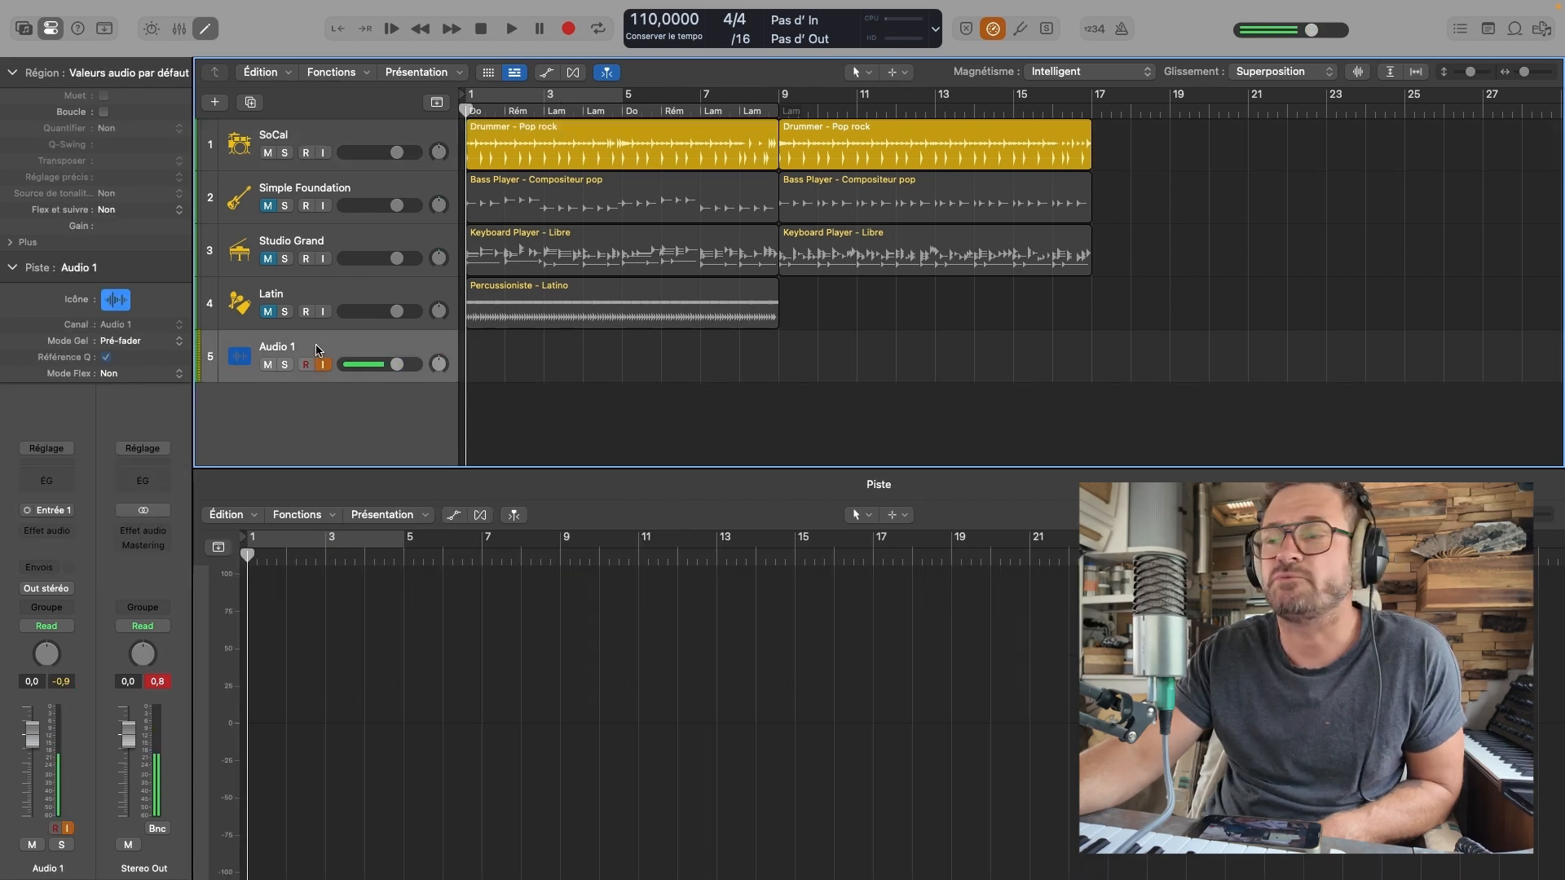
left_click(534, 130)
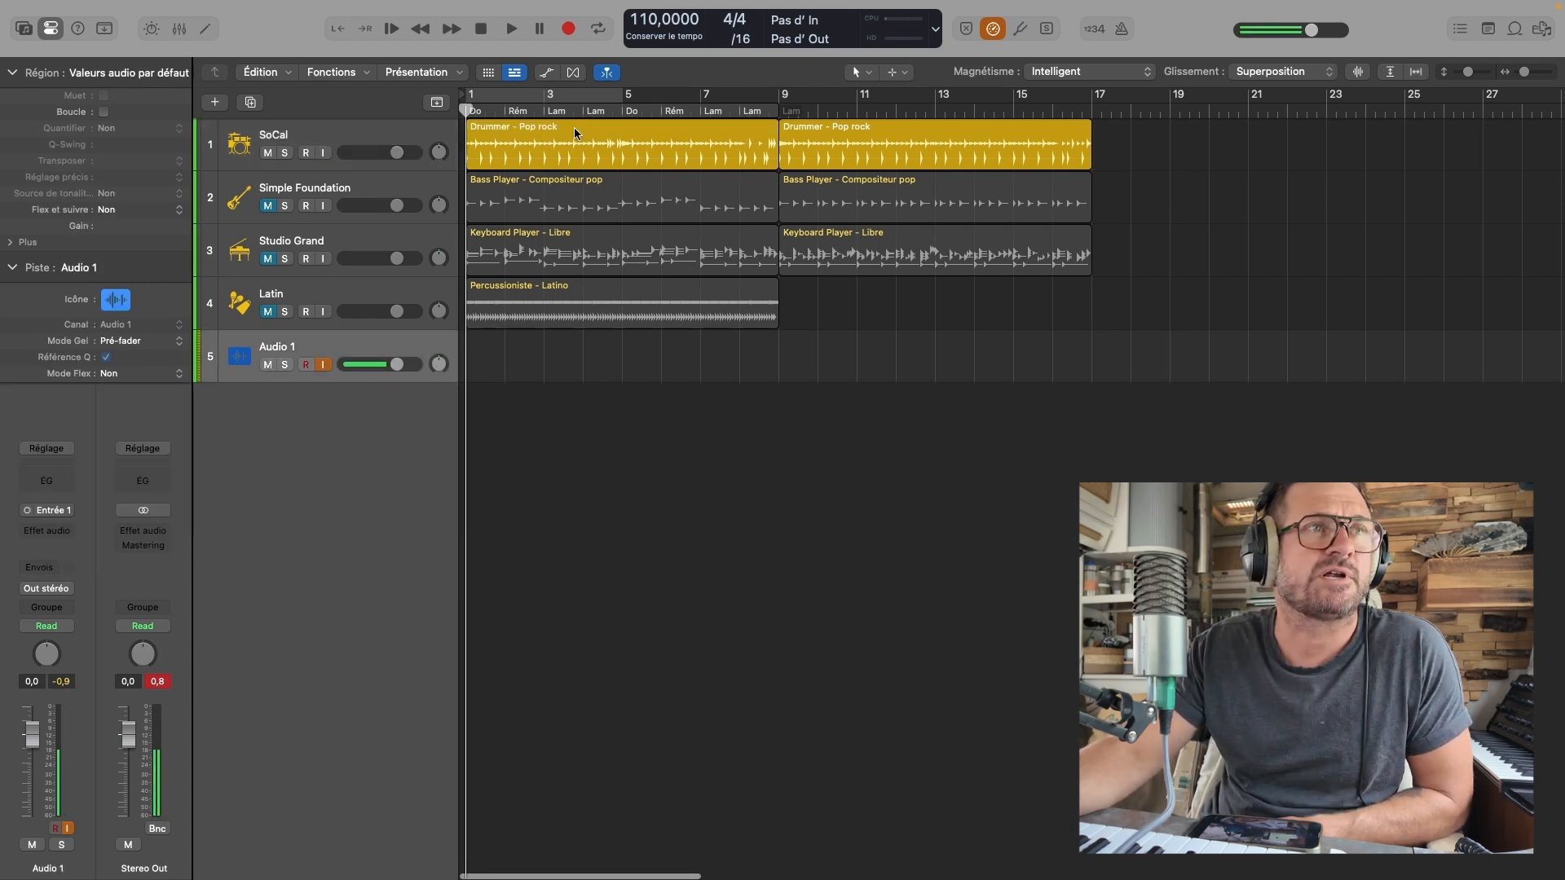
double_click(574, 127)
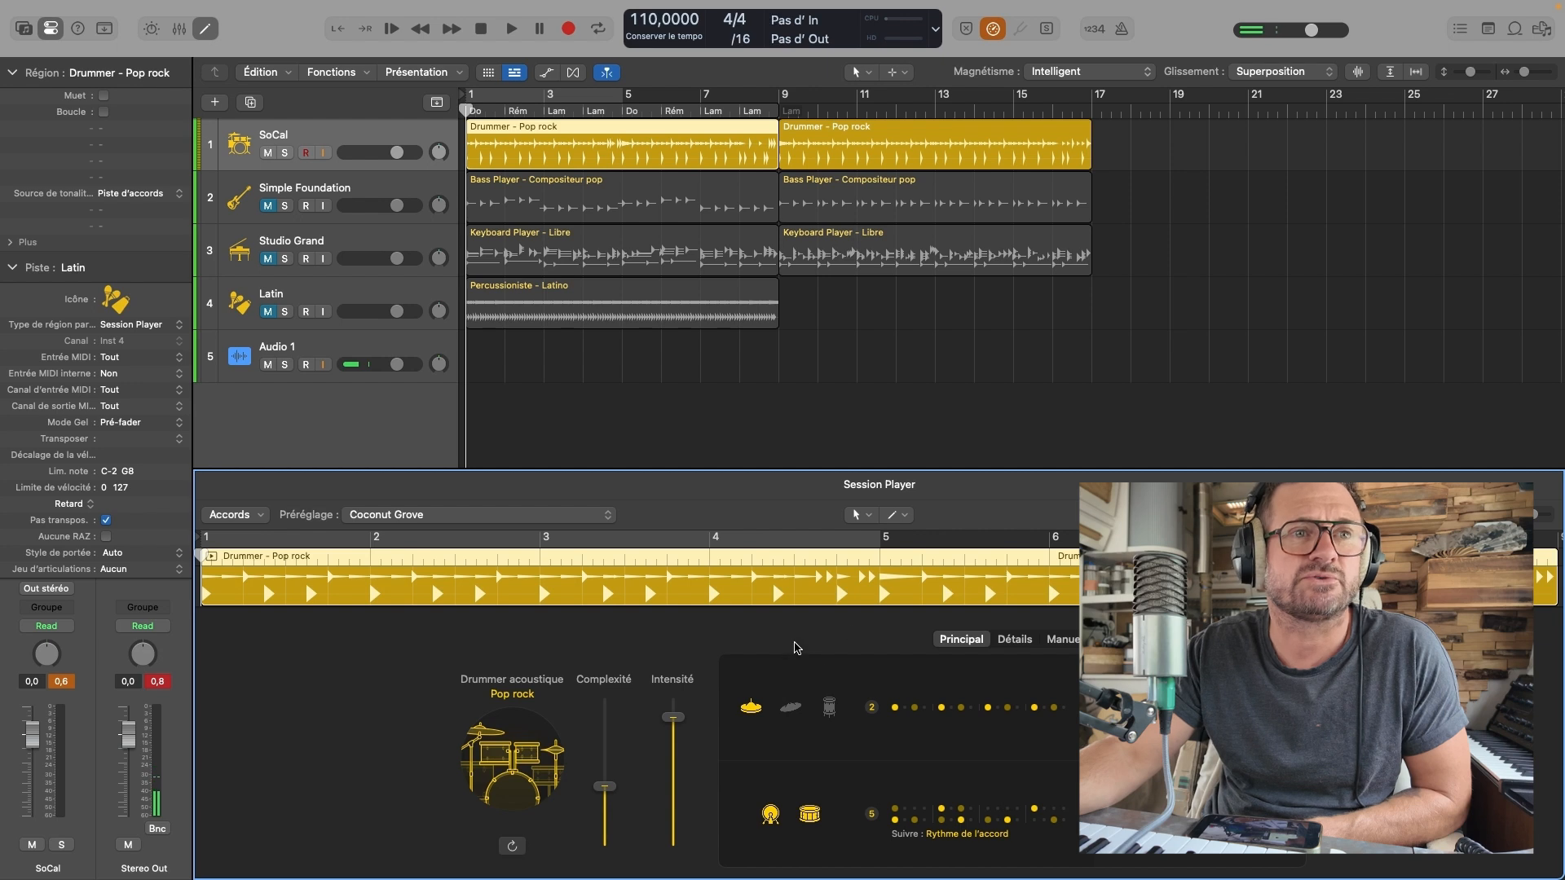
left_click_drag(731, 470, 730, 426)
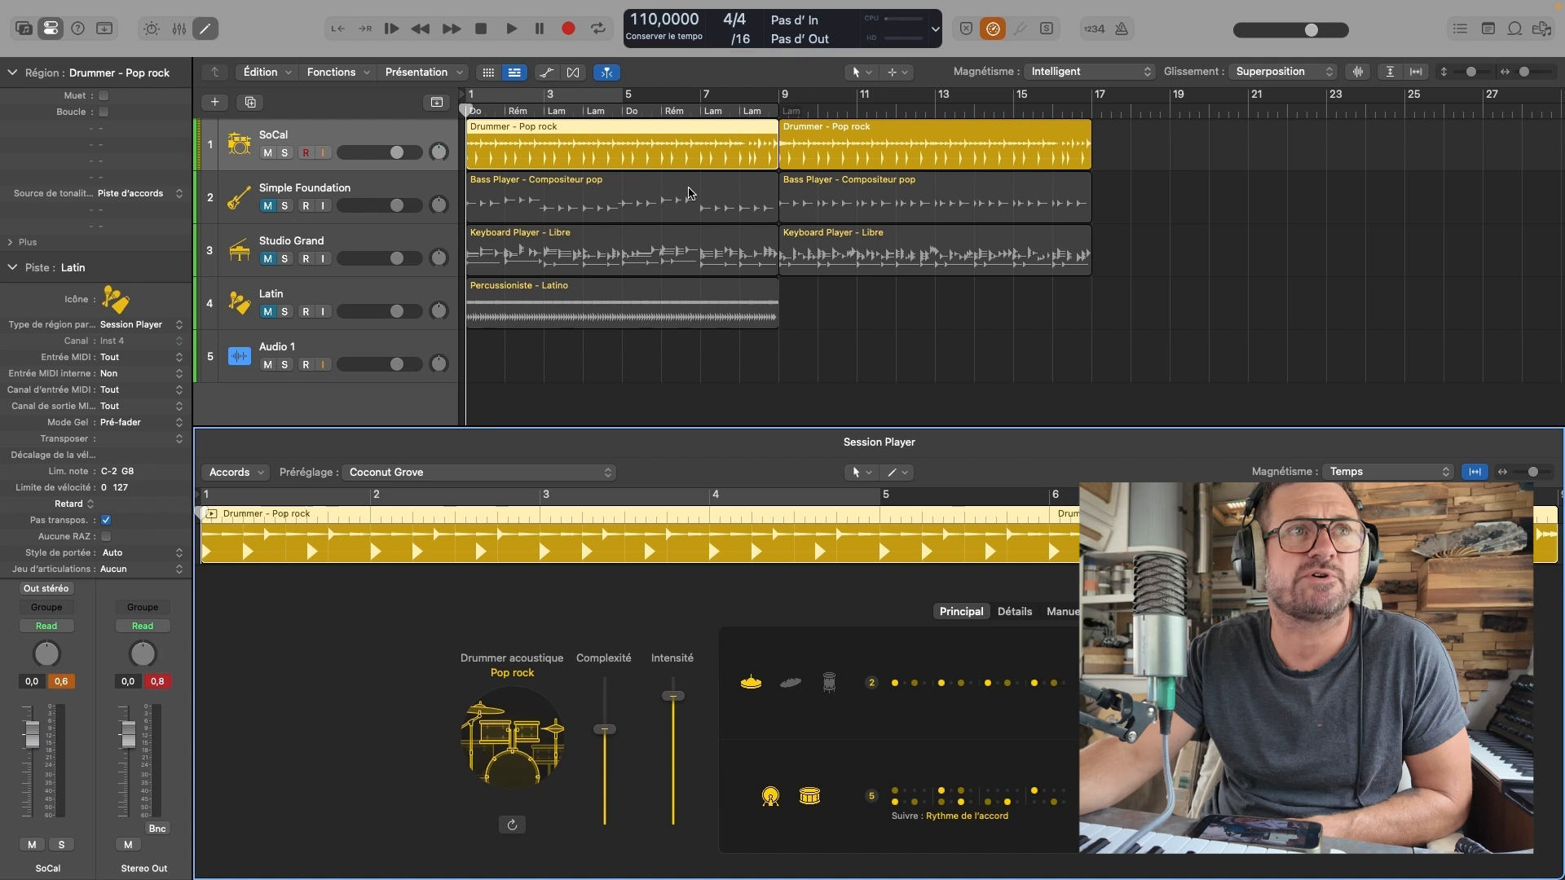
During playback, set the first drum region to medium complexity, 29% fill amount, 59% fill complexity and a little swing
left_click(604, 748)
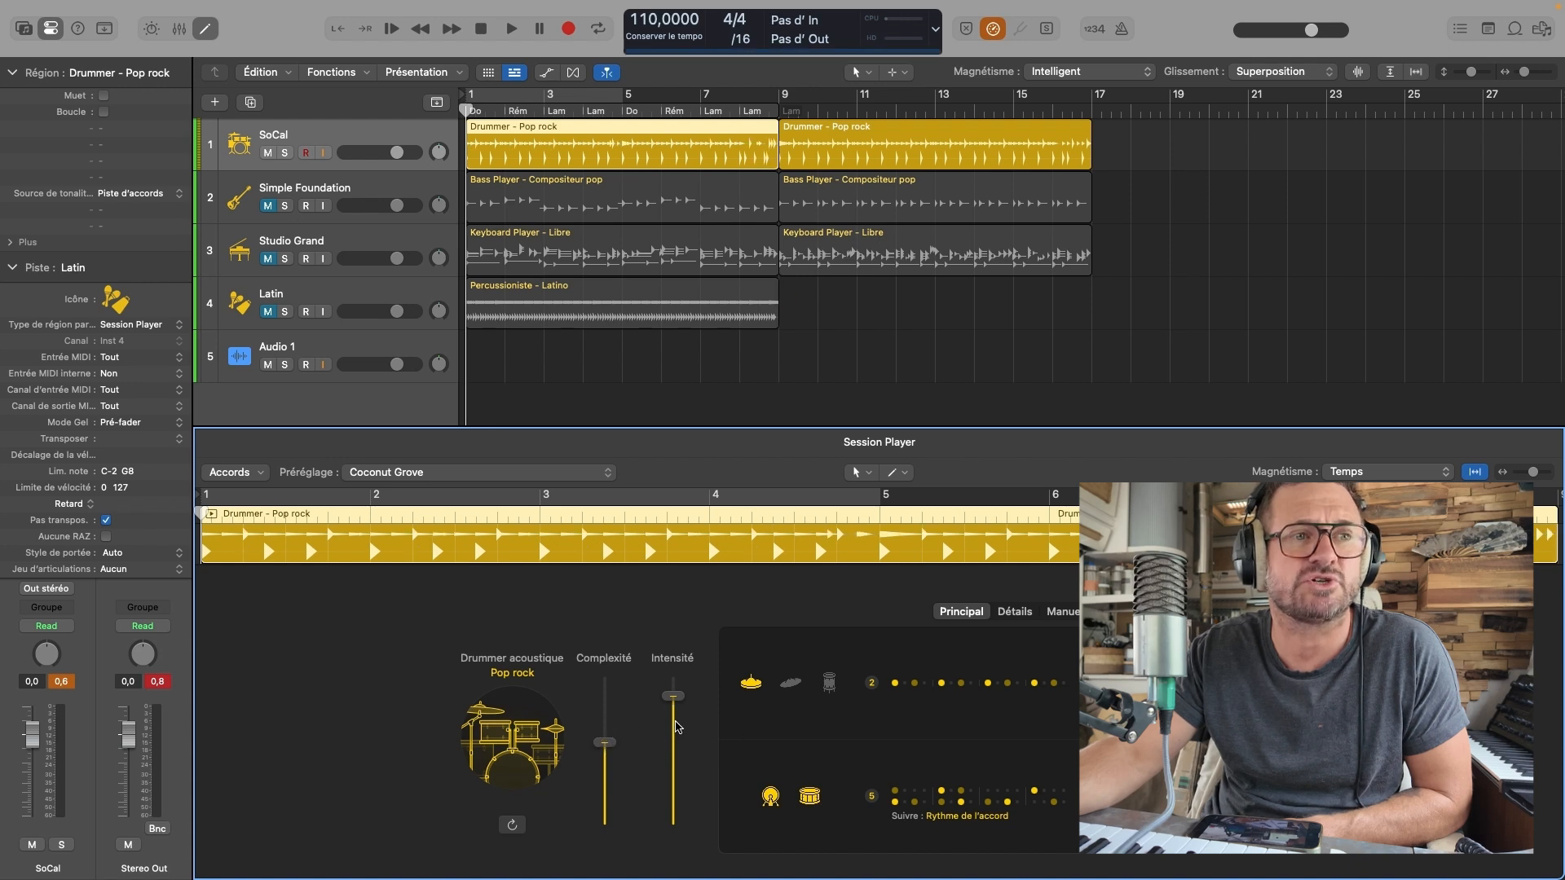
left_click(512, 30)
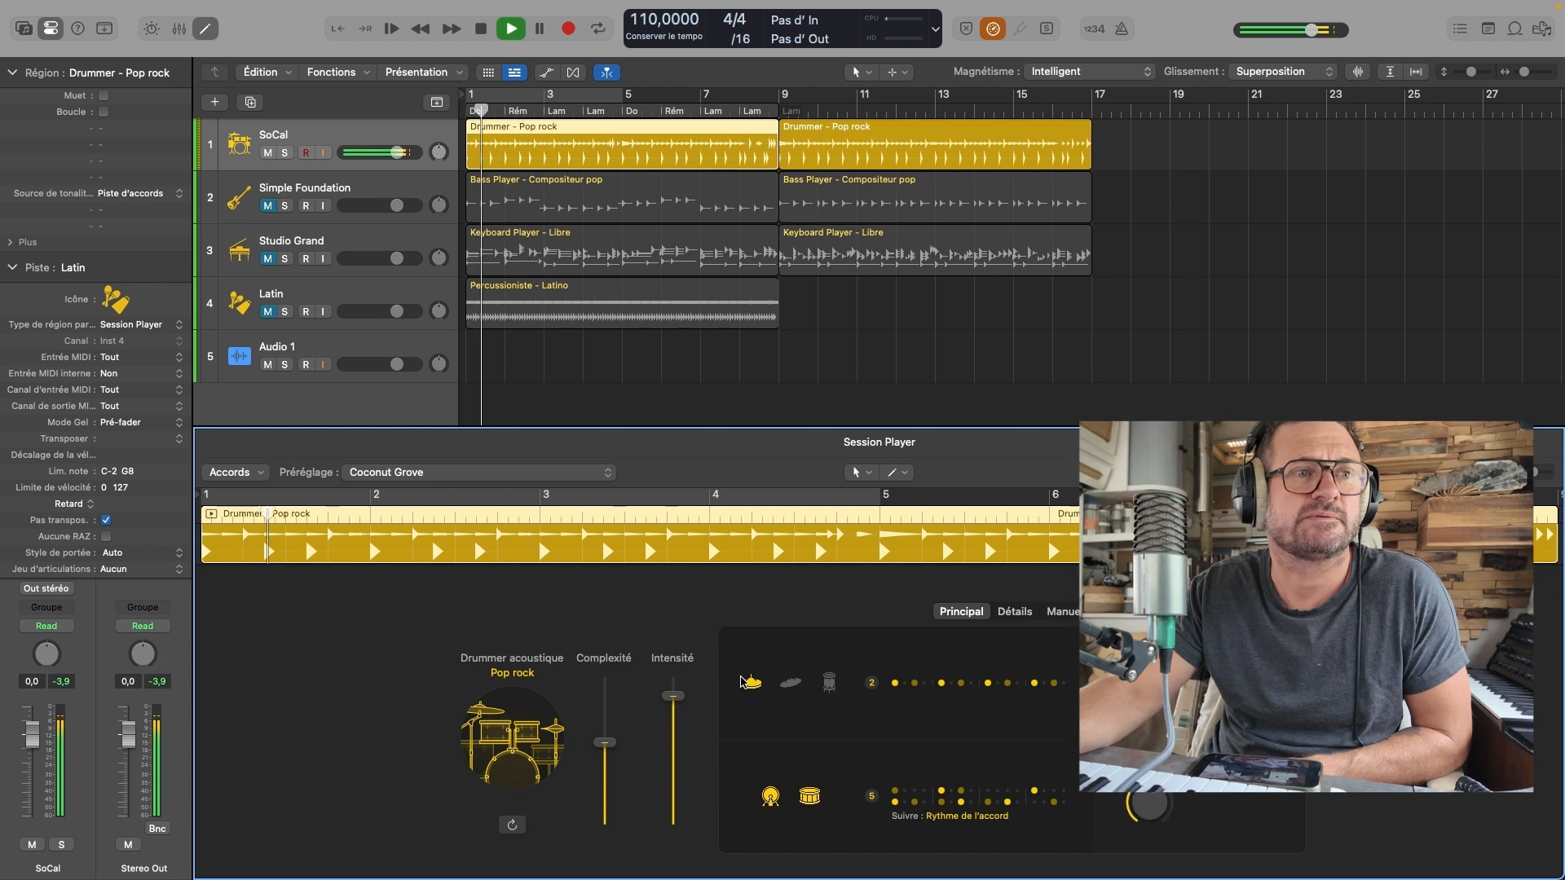
left_click_drag(605, 742, 604, 829)
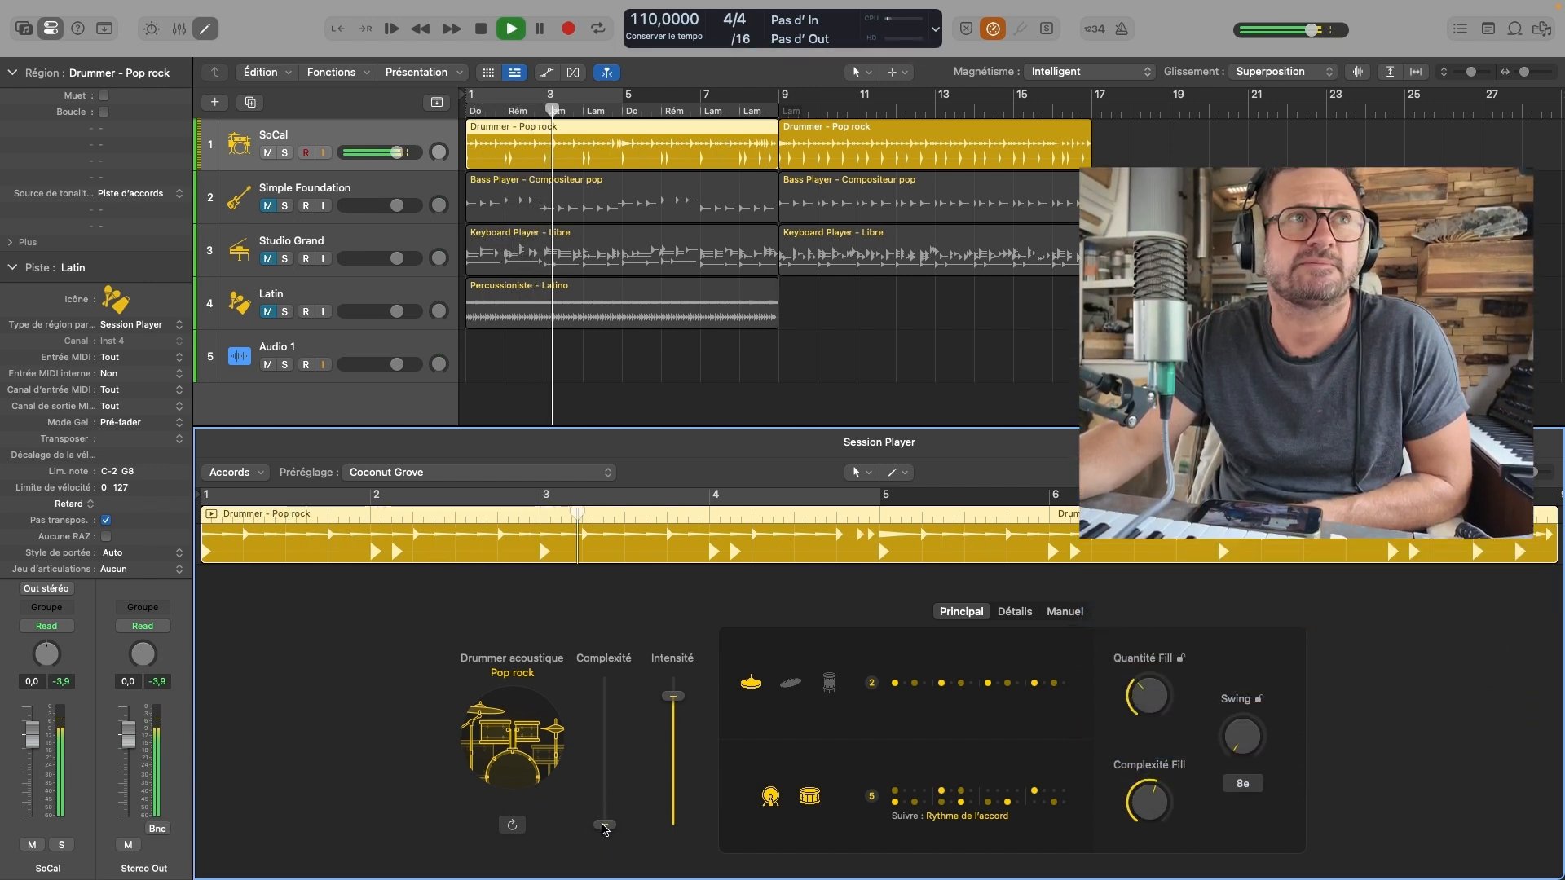
left_click_drag(604, 829, 607, 708)
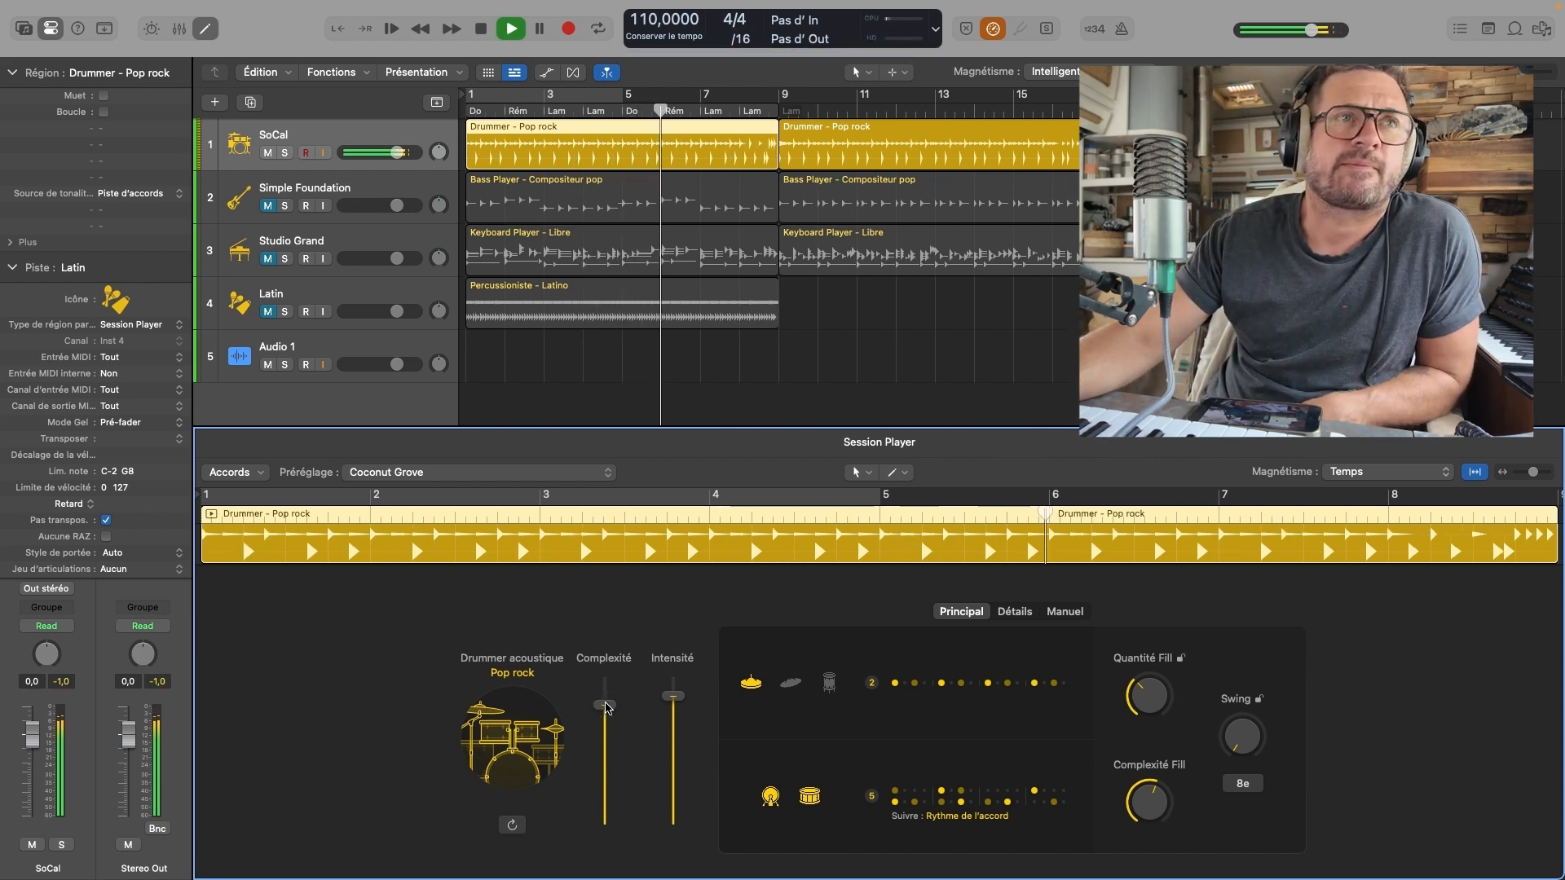
left_click_drag(607, 708, 604, 754)
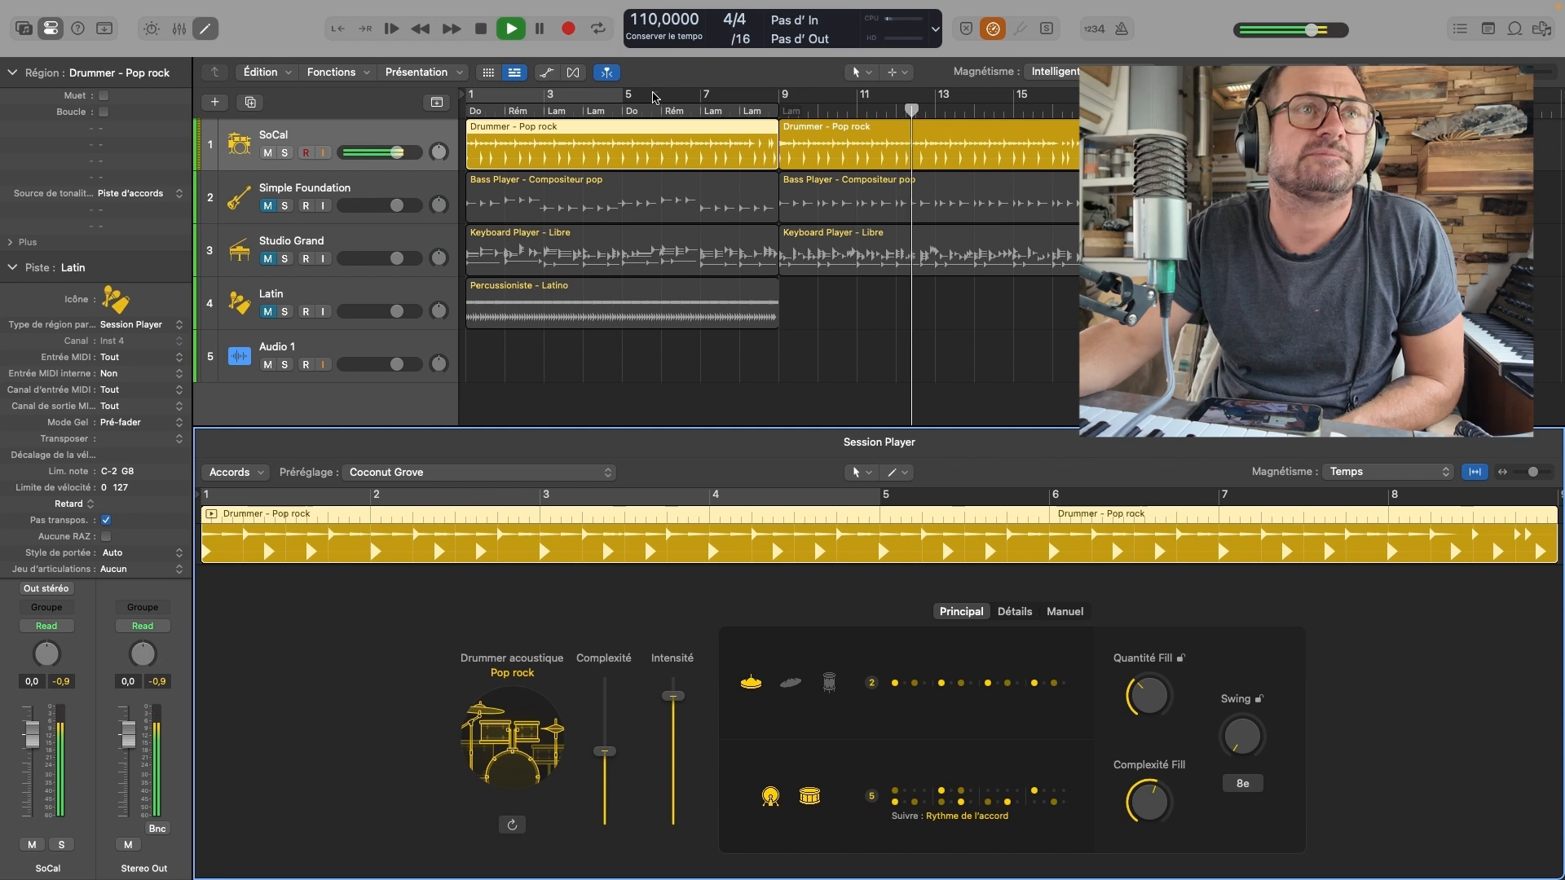
left_click_drag(1242, 747, 1238, 714)
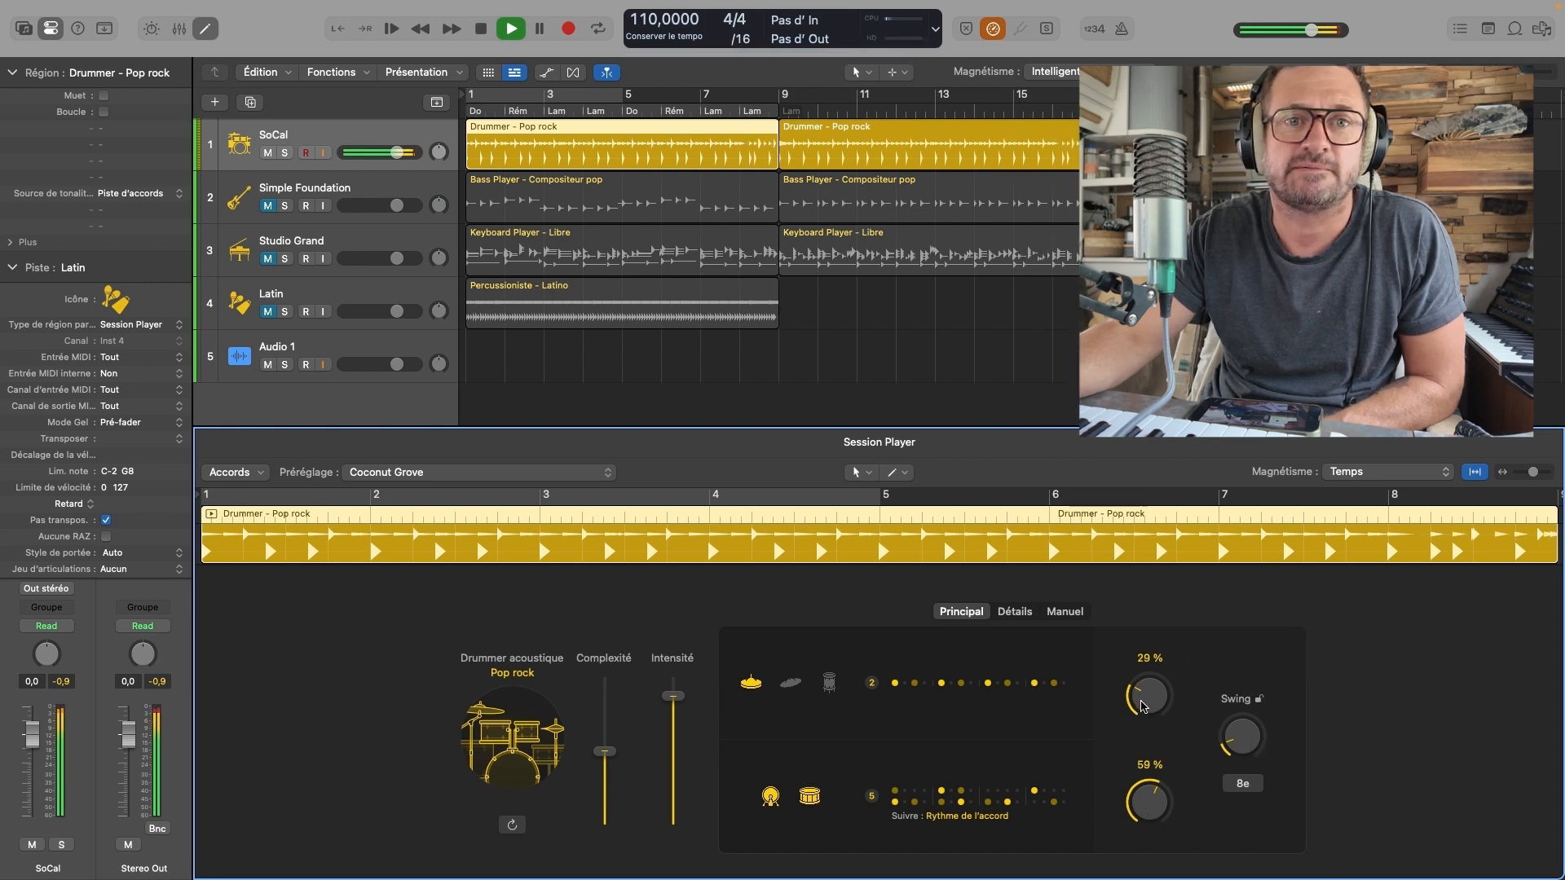
key("space")
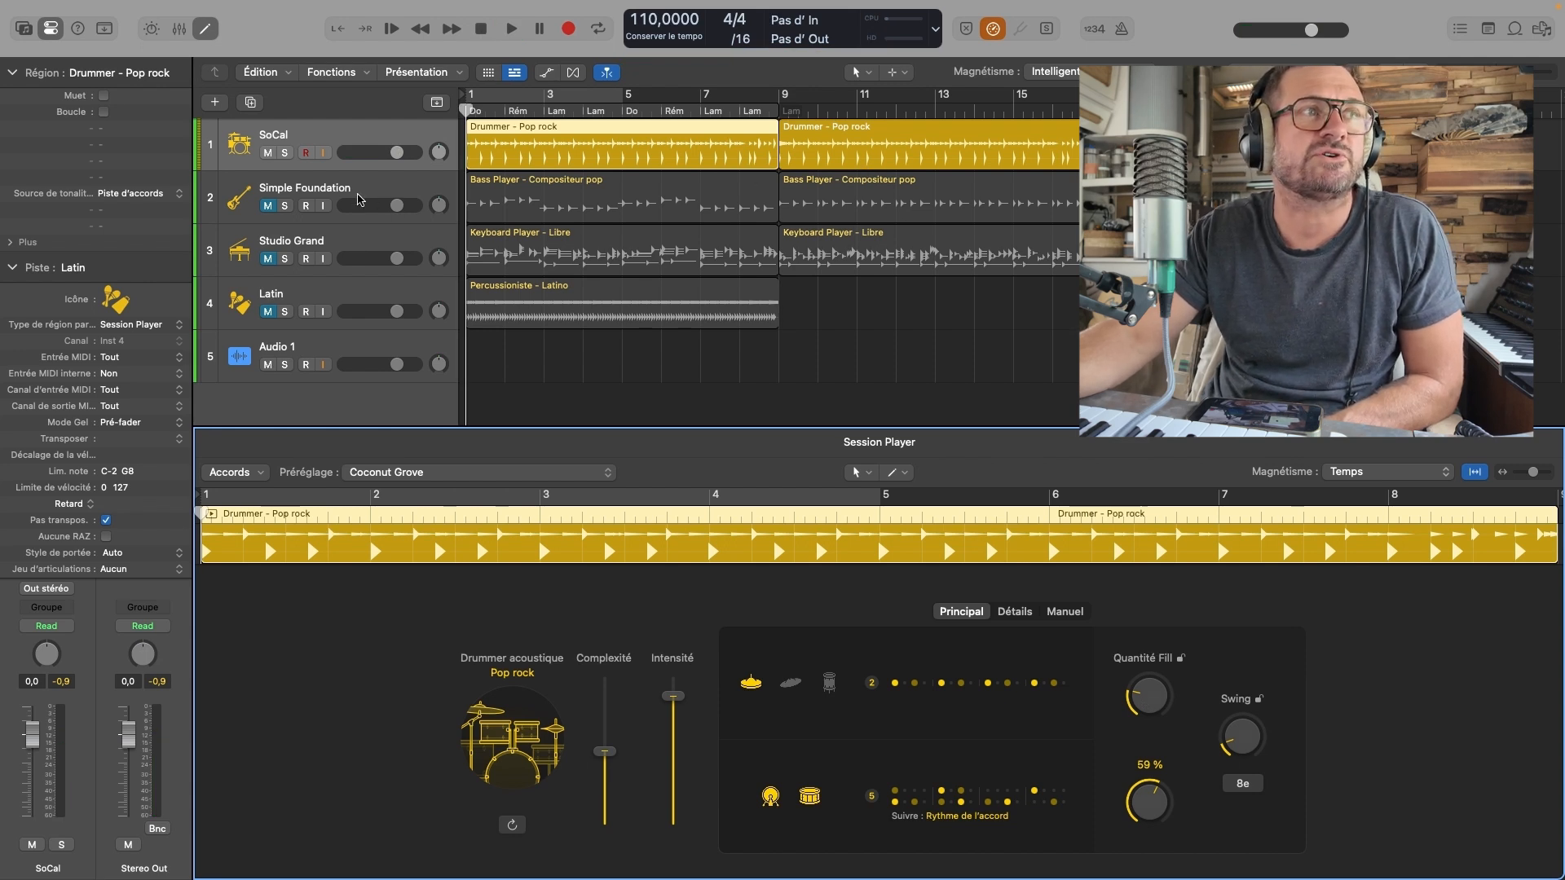
Unmute the Simple Foundation bass track and, during playback, set its volume to -0.4 and SoCal's to -0.5
left_click(317, 197)
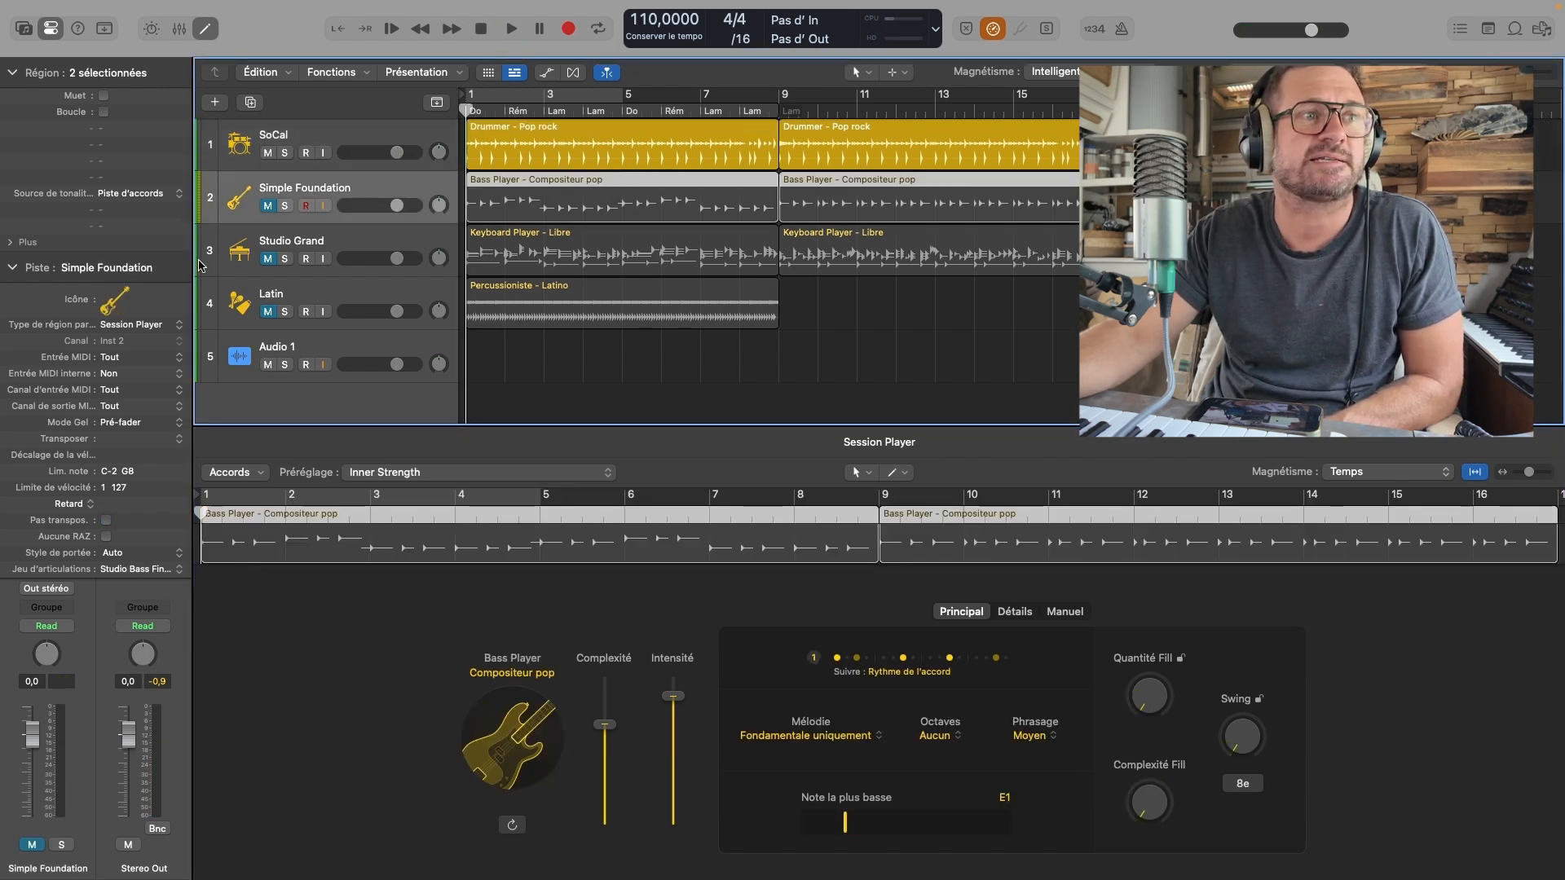
left_click(305, 206)
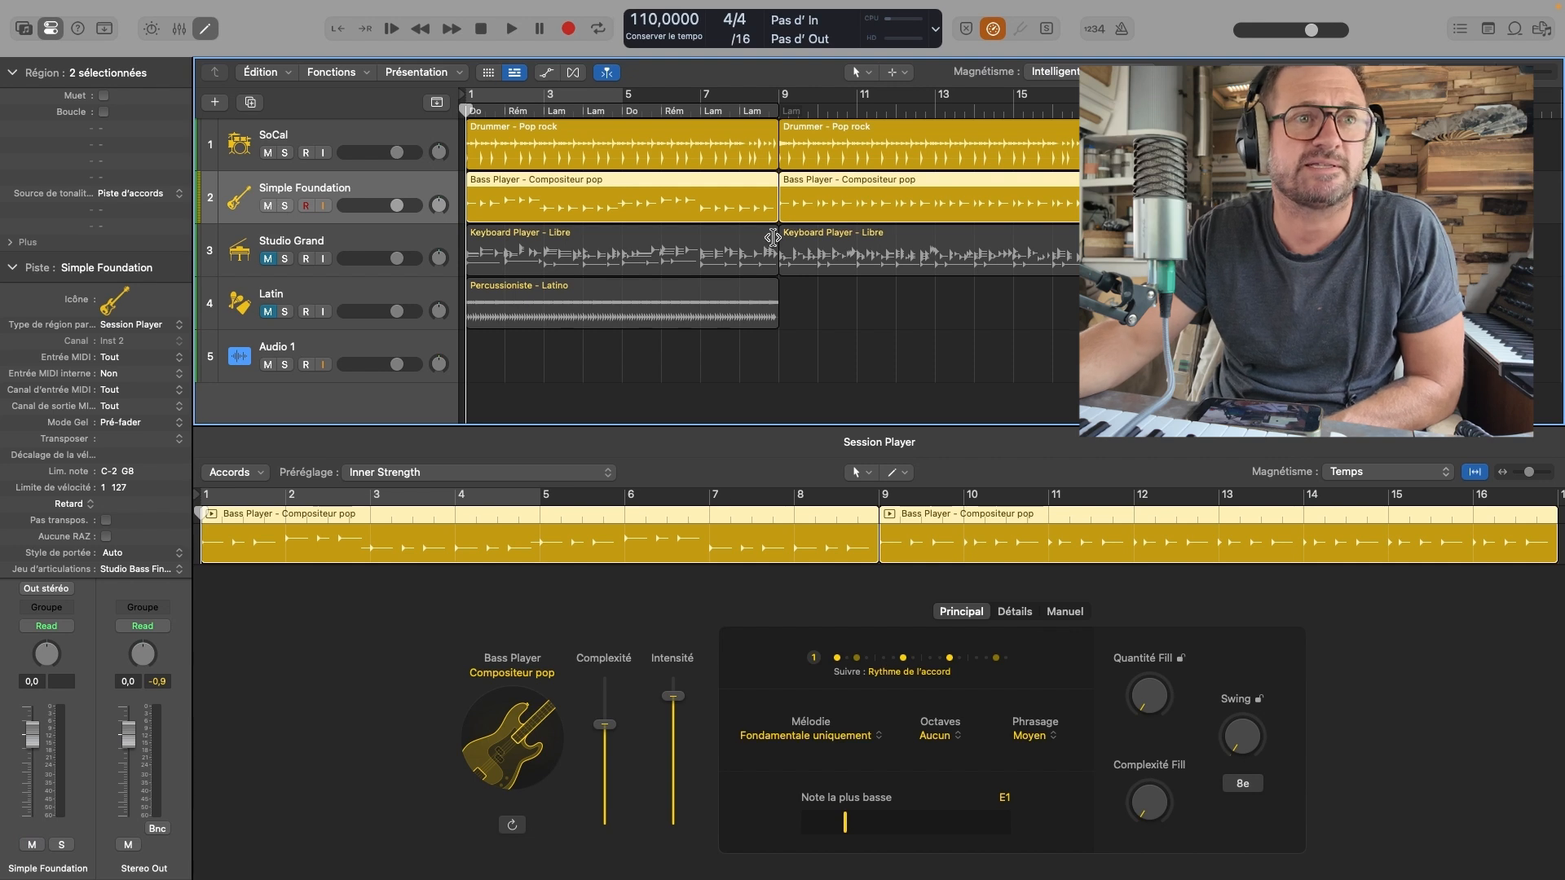
left_click(512, 29)
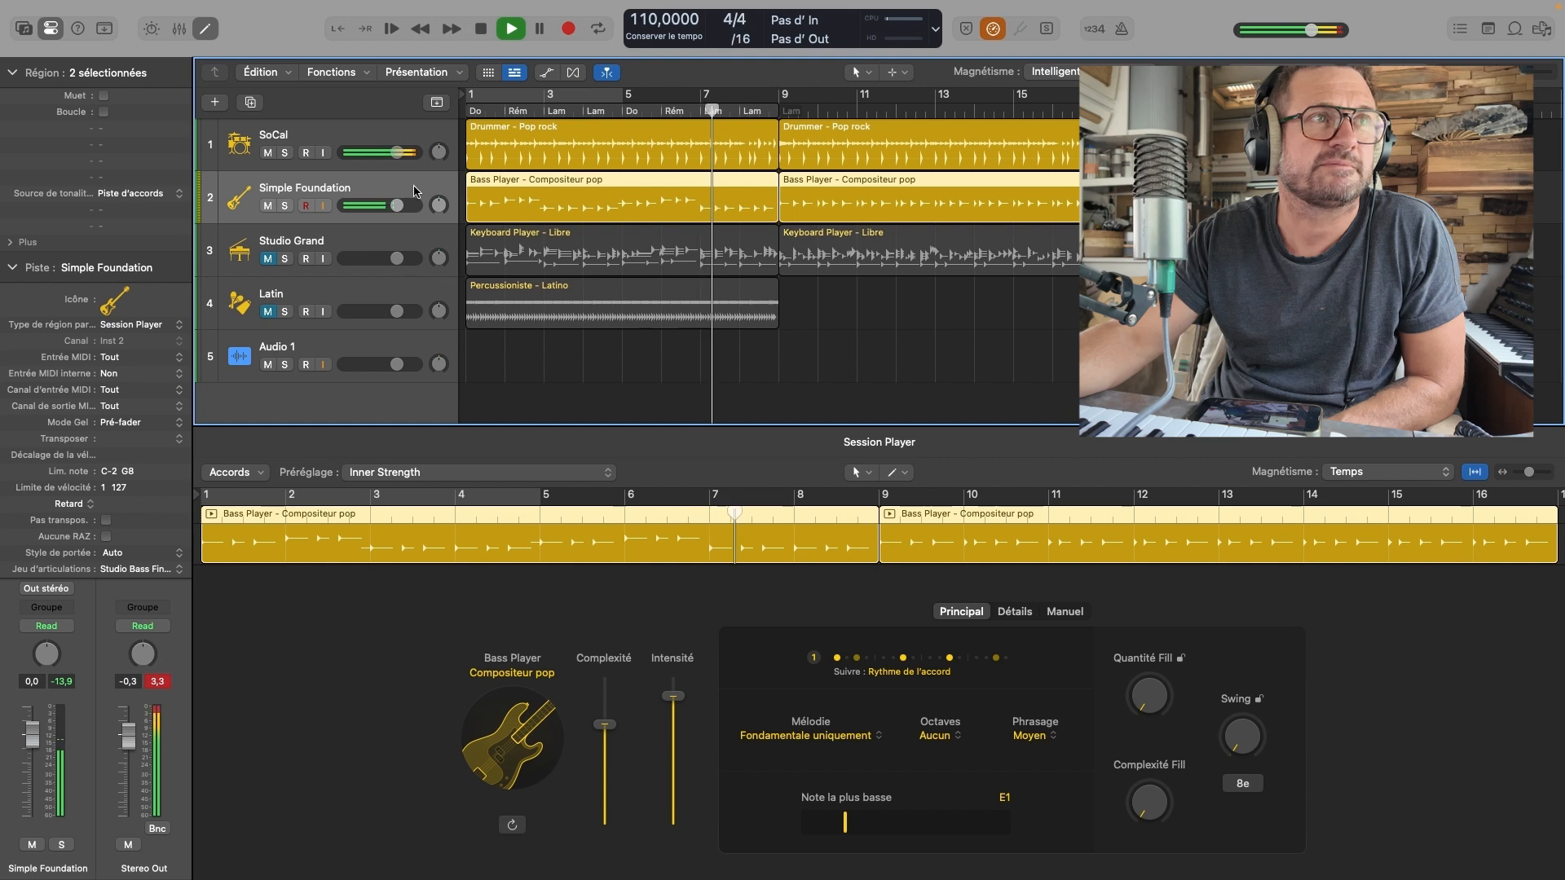
left_click_drag(397, 205, 401, 209)
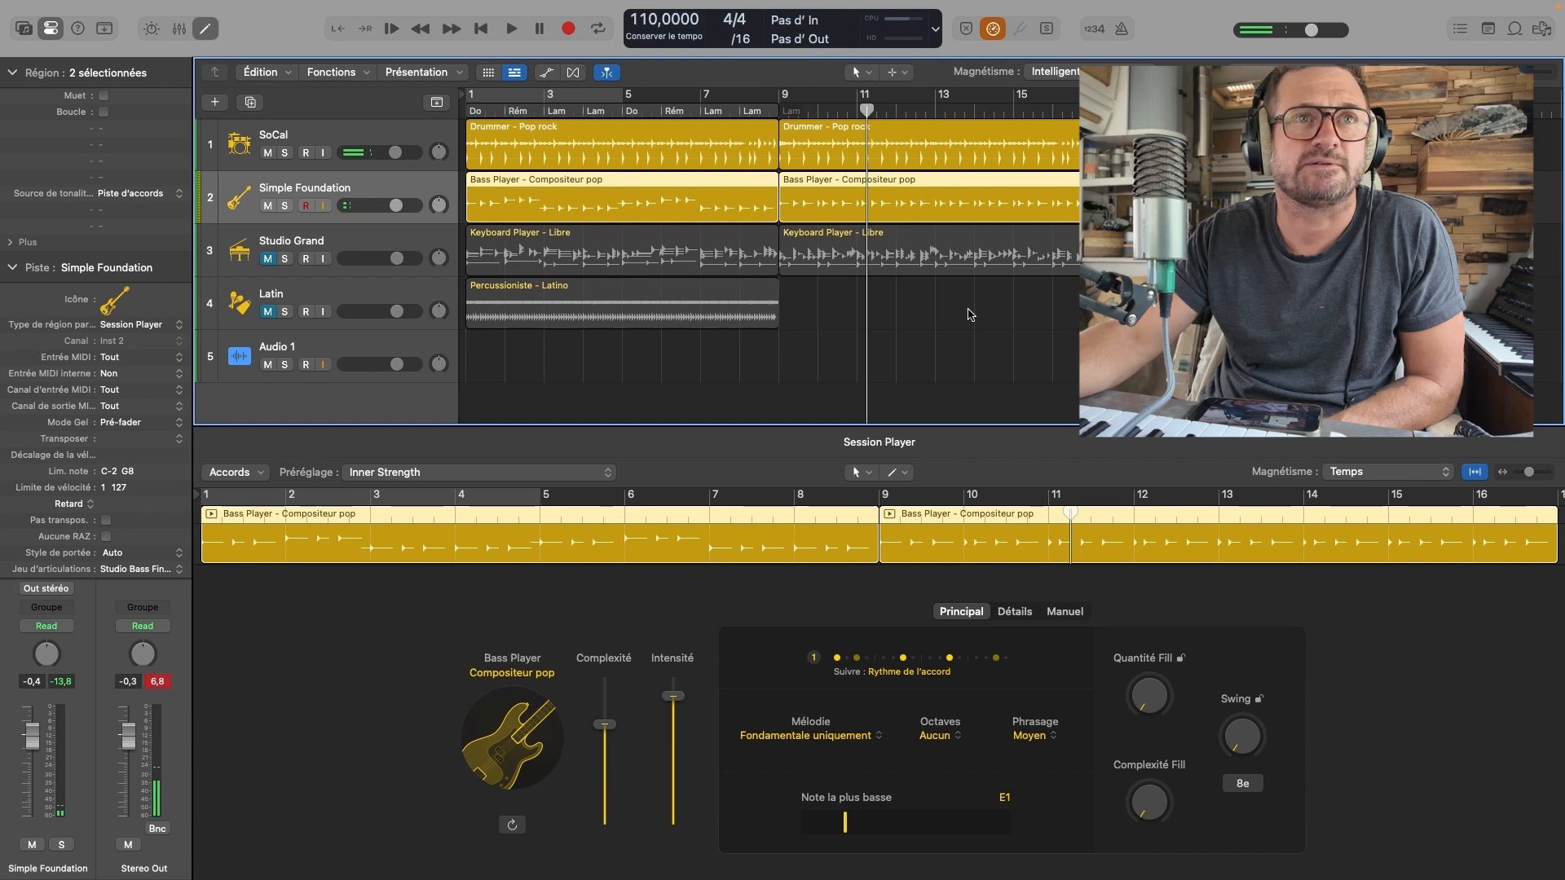
Give the second Bass Player region 18% fill complexity, 9% fill amount, 56% swing and rhythm pattern 3
left_click(789, 303)
left_click(950, 162)
left_click(948, 181)
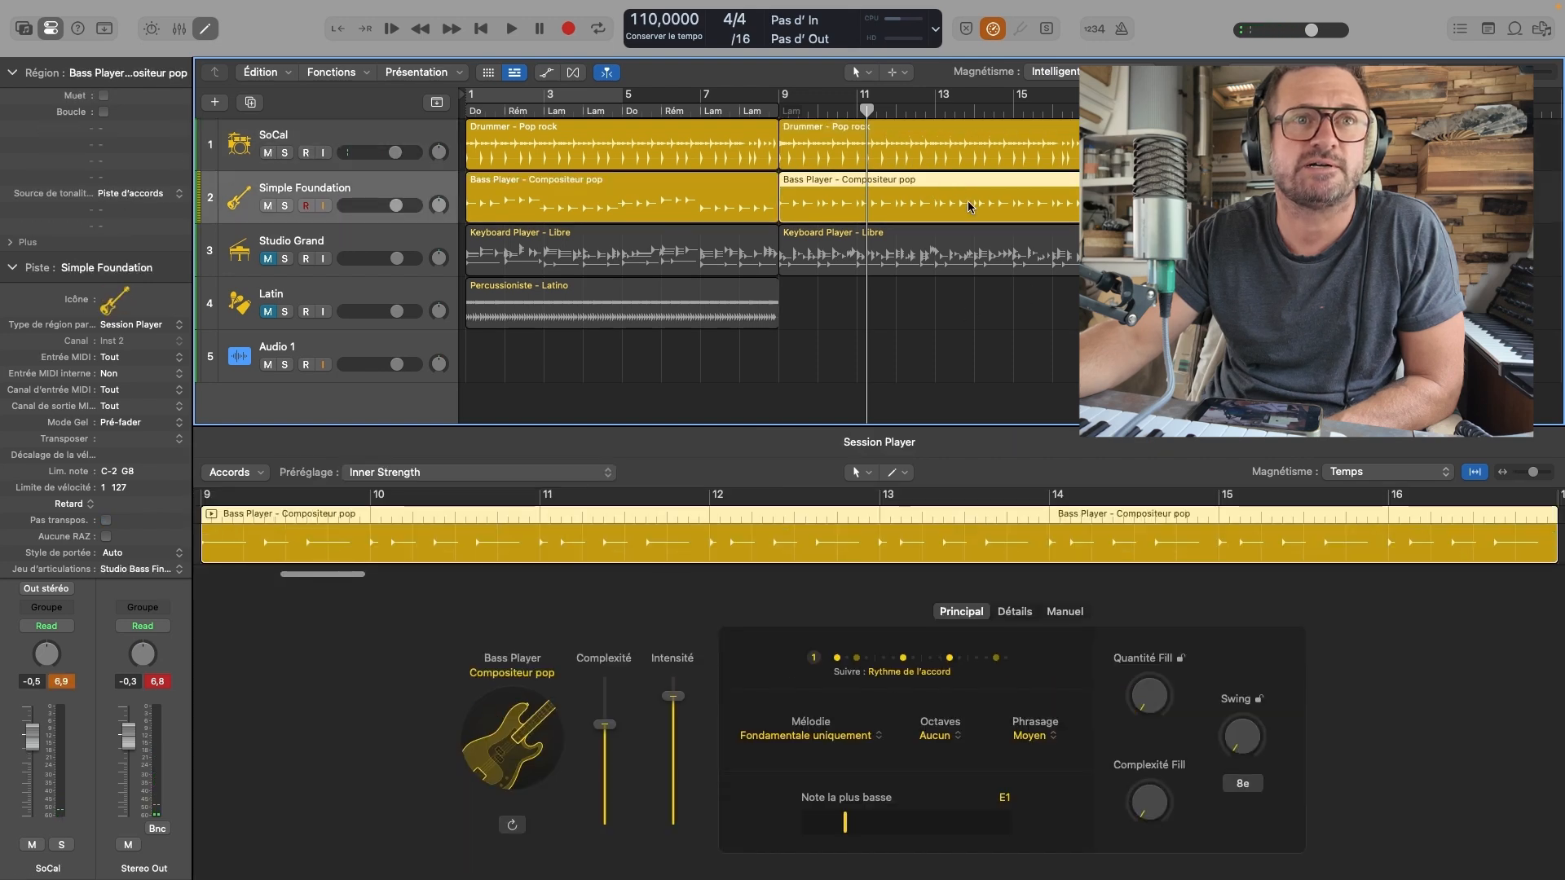
left_click(1148, 807)
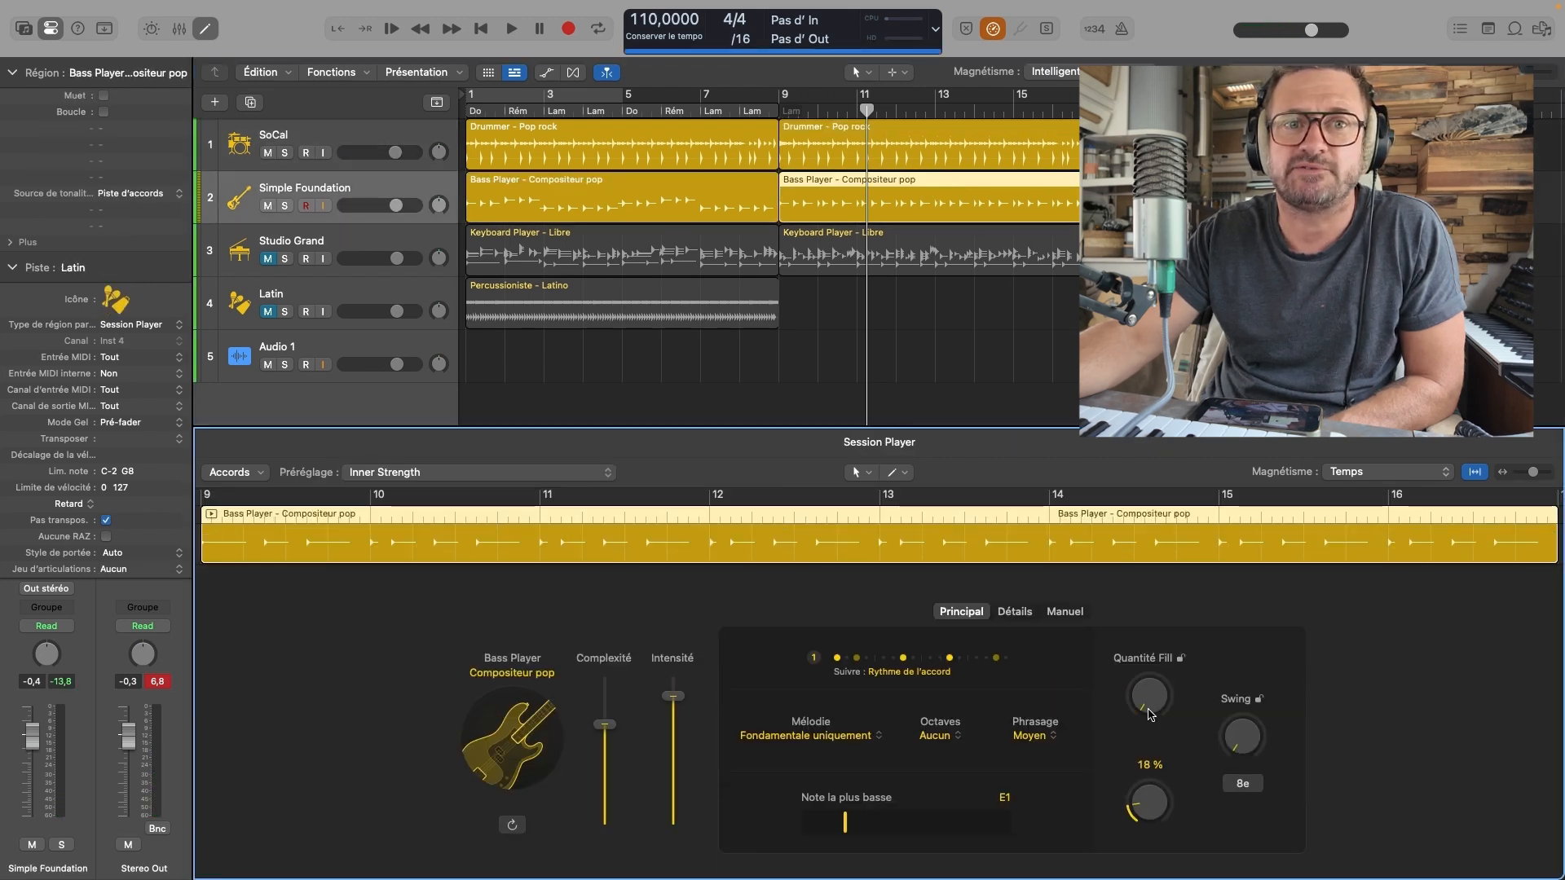
left_click_drag(1251, 739, 1251, 701)
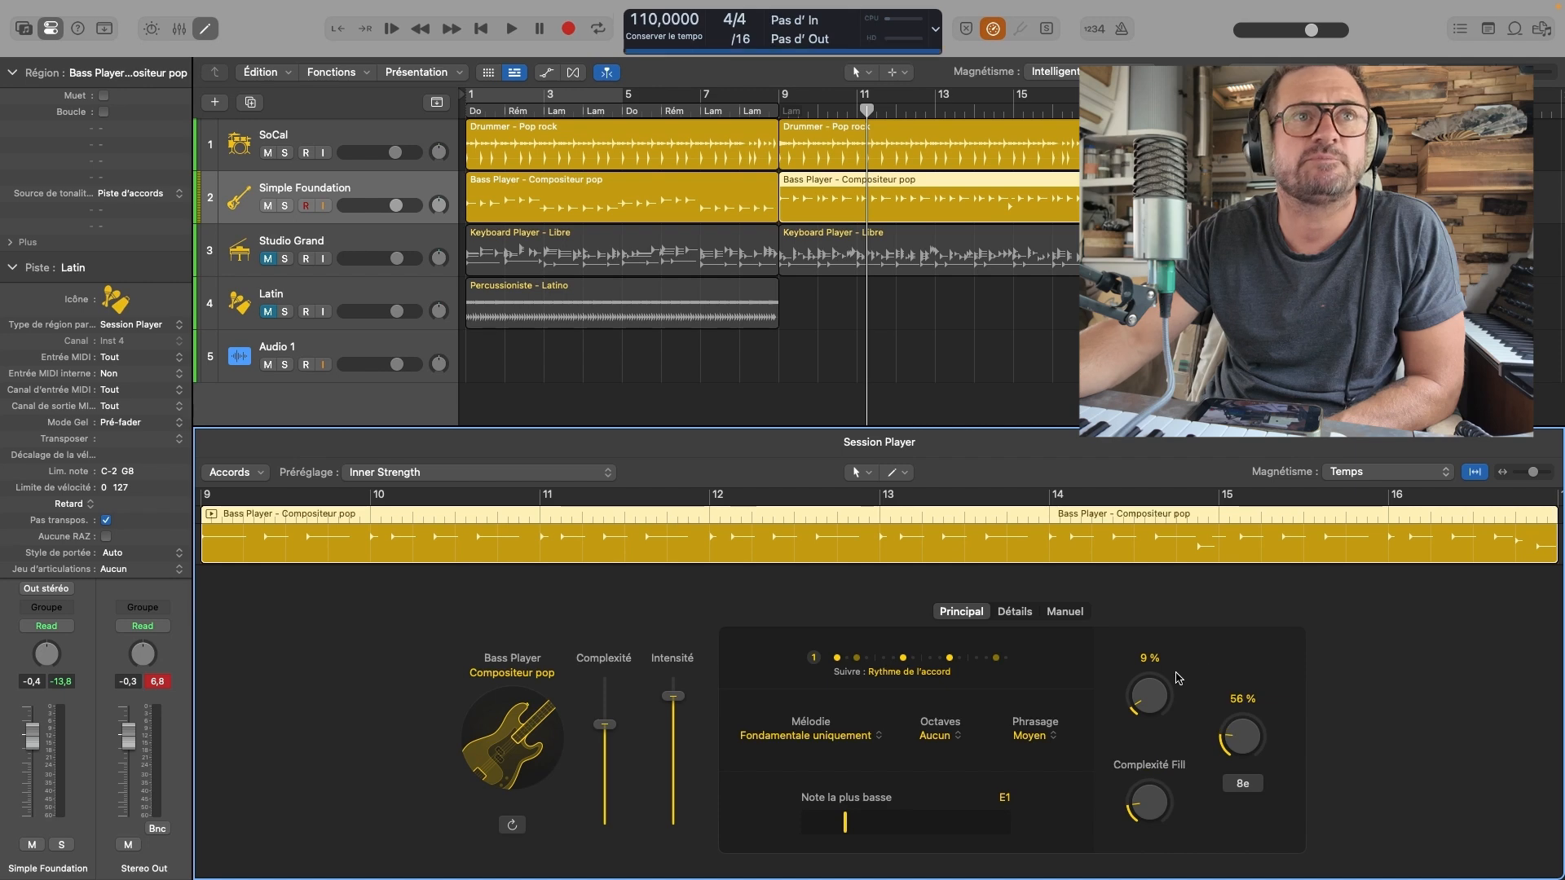
left_click(772, 173)
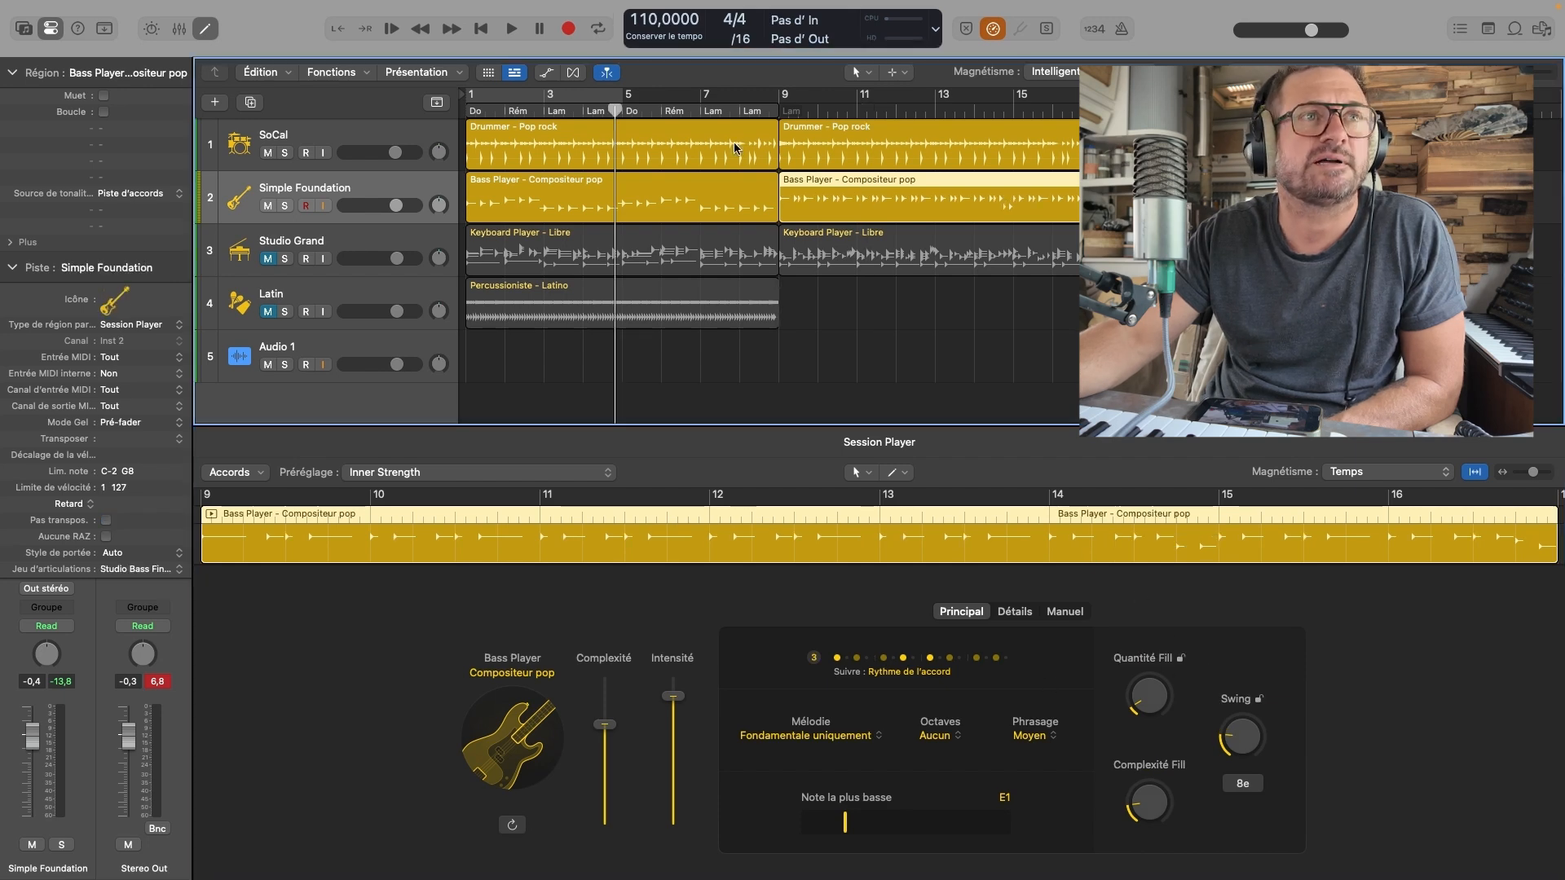
Show the global tracks and copy the chord progression from bars 1 to 8 to bar 9 on the chord track
left_click(795, 111)
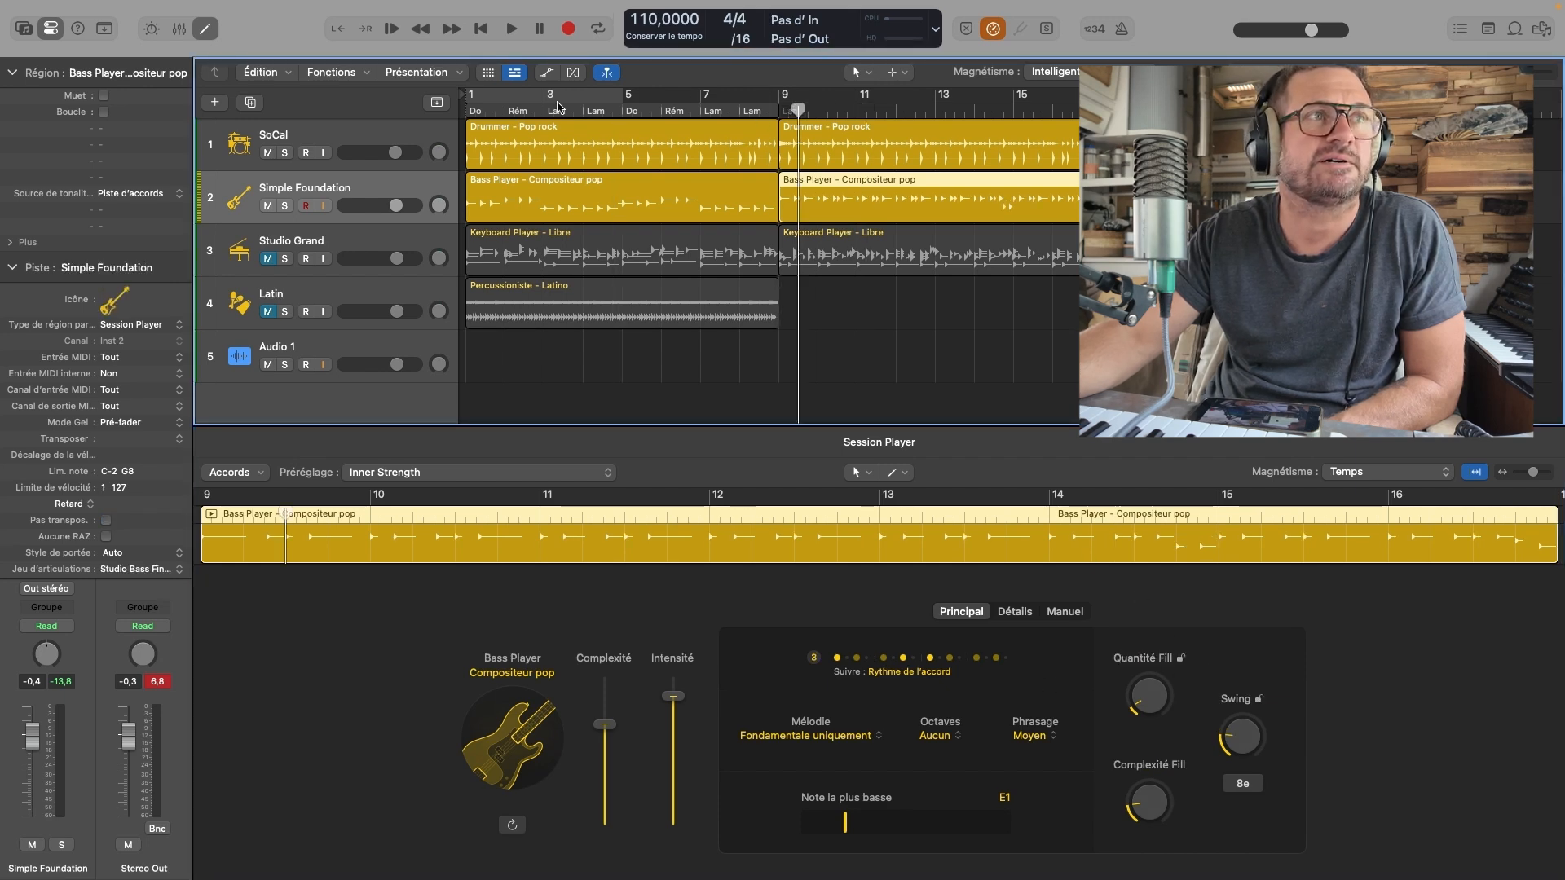
left_click(441, 104)
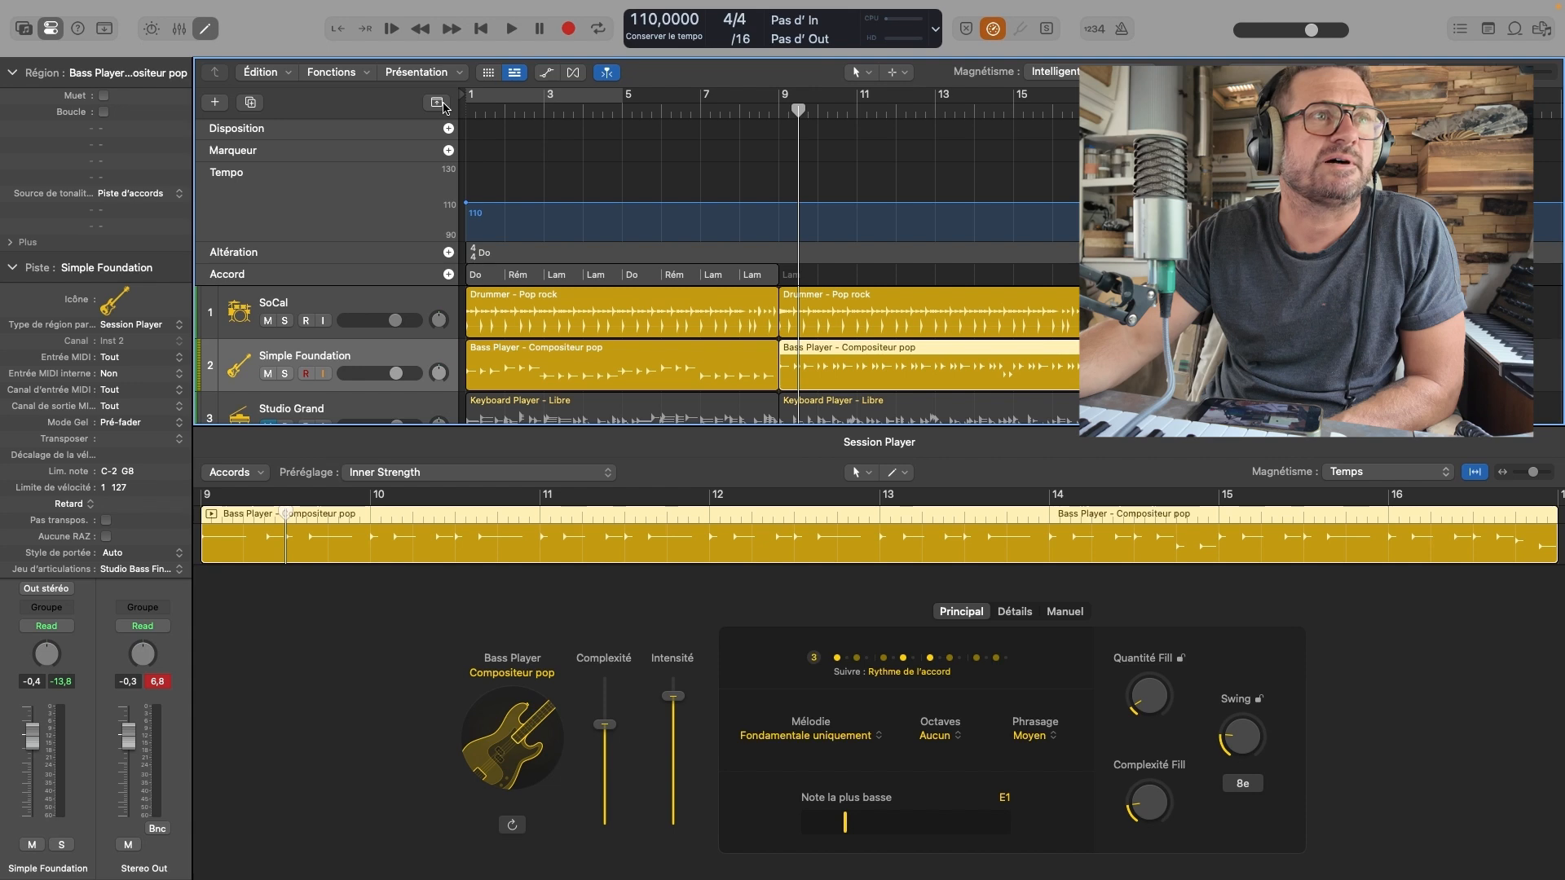
scroll(767, 283, "down", 3)
scroll(765, 286, "up", 3)
left_click_drag(599, 274, 916, 281)
key("alt")
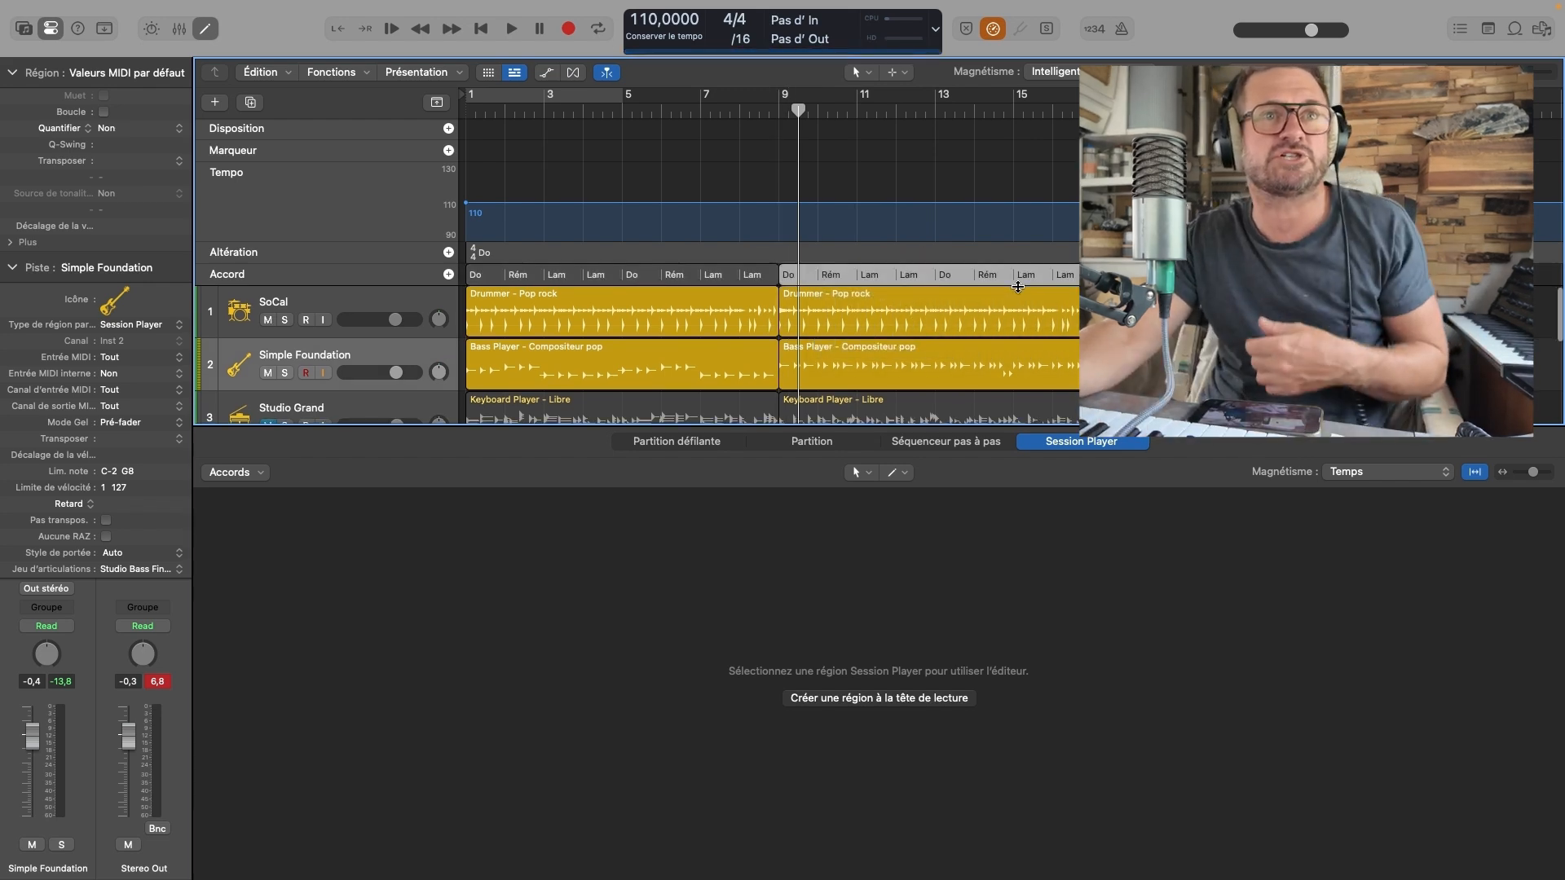
scroll(1026, 296, "down", 3)
scroll(1019, 292, "up", 3)
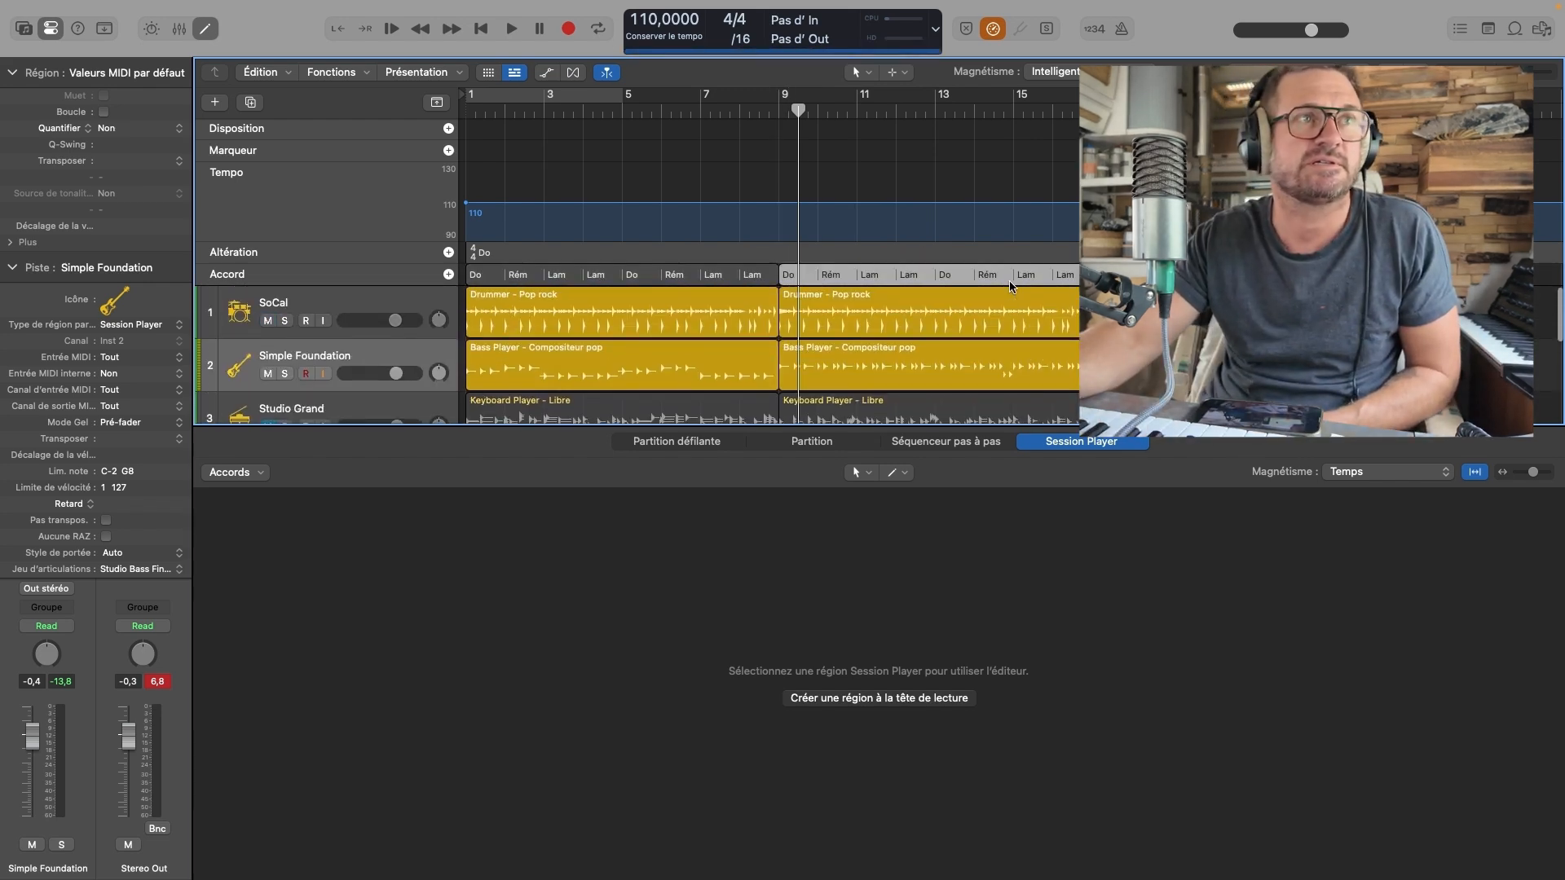
Hide the global tracks and start playback near bar 9
left_click(437, 102)
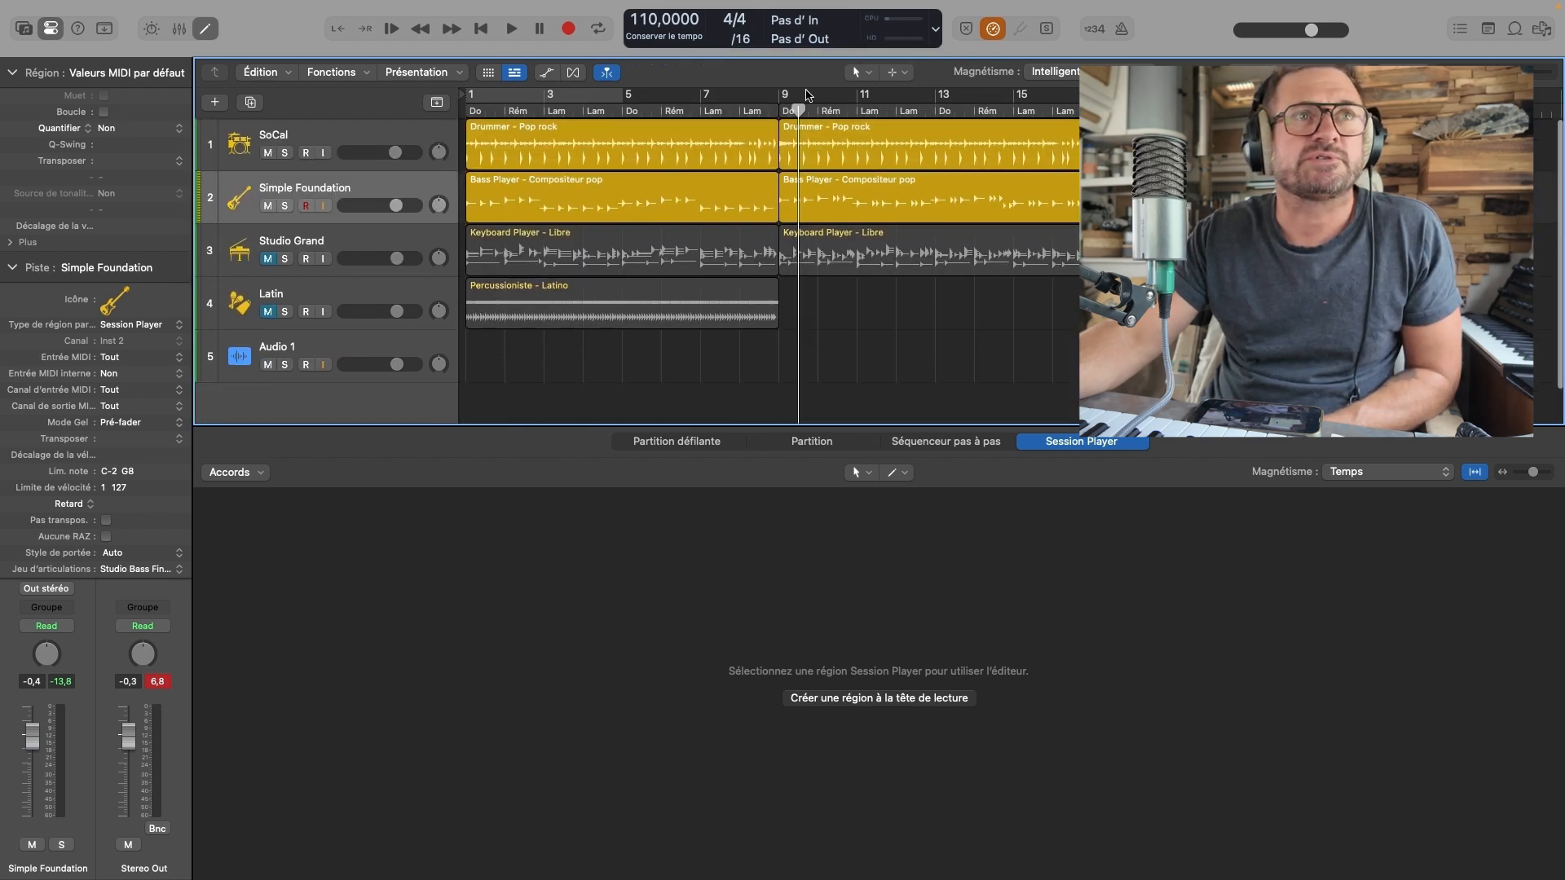
left_click(512, 30)
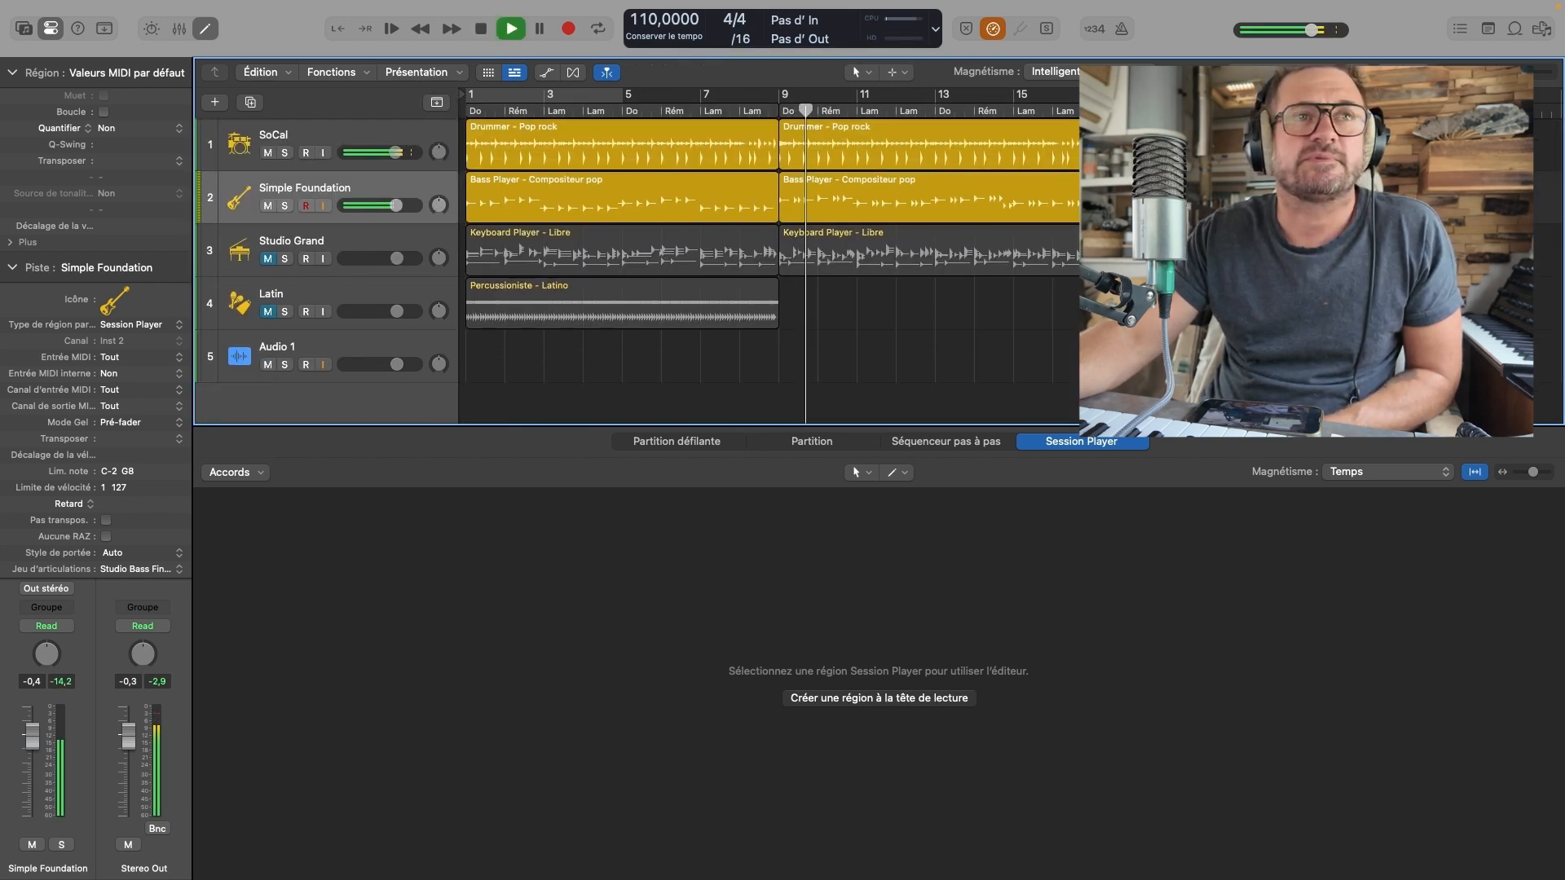
Open the sound controls of the Simple Foundation bass and raise its SUB level to 72.1 during playback
left_click(855, 180)
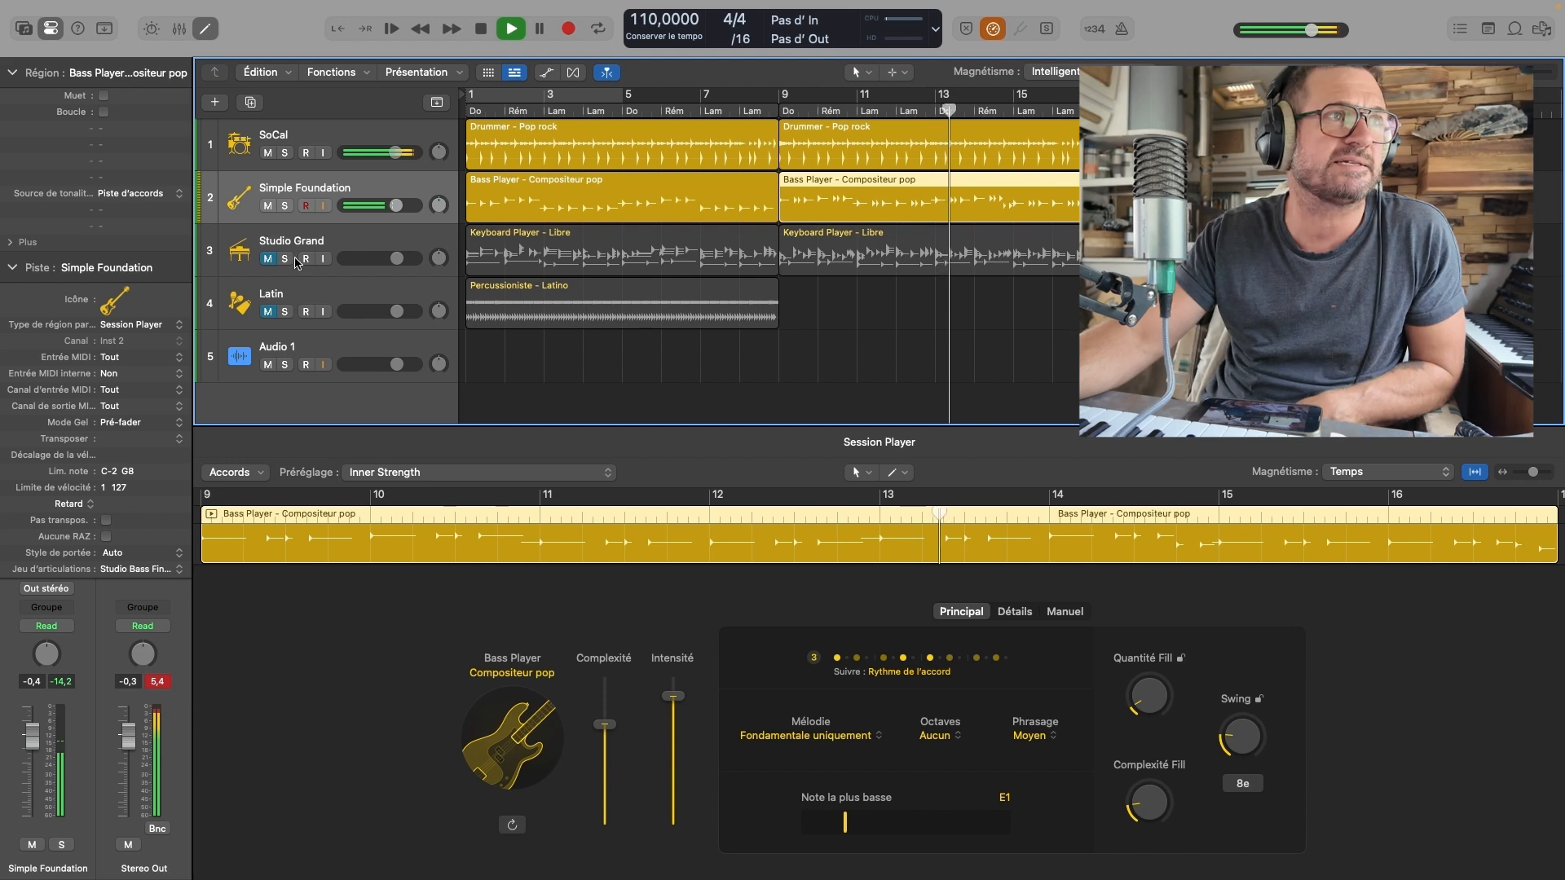
double_click(239, 207)
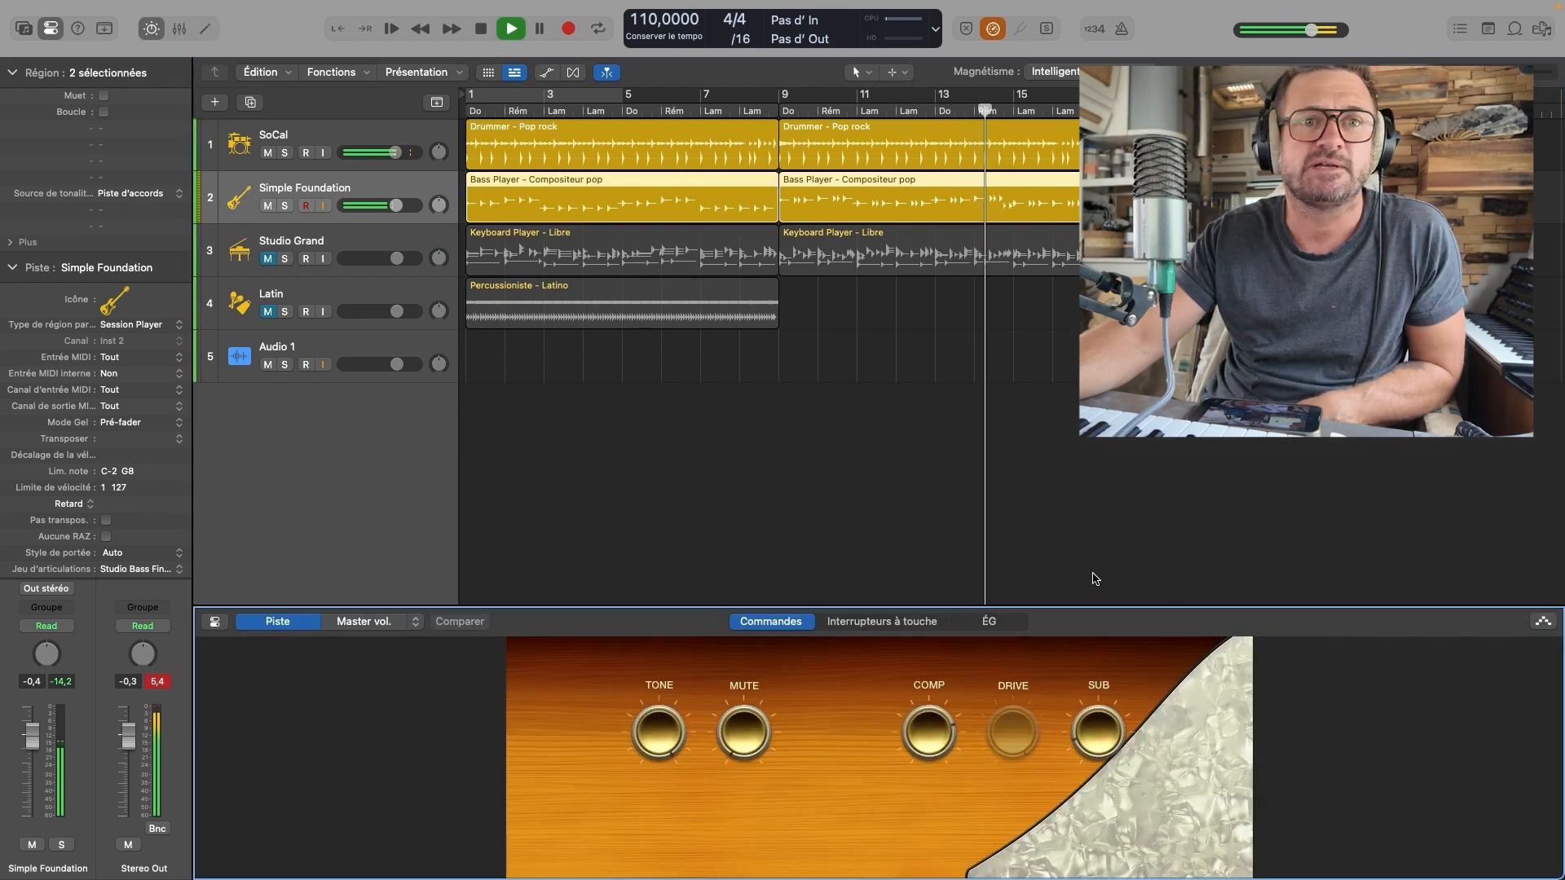
left_click_drag(1087, 729, 1103, 699)
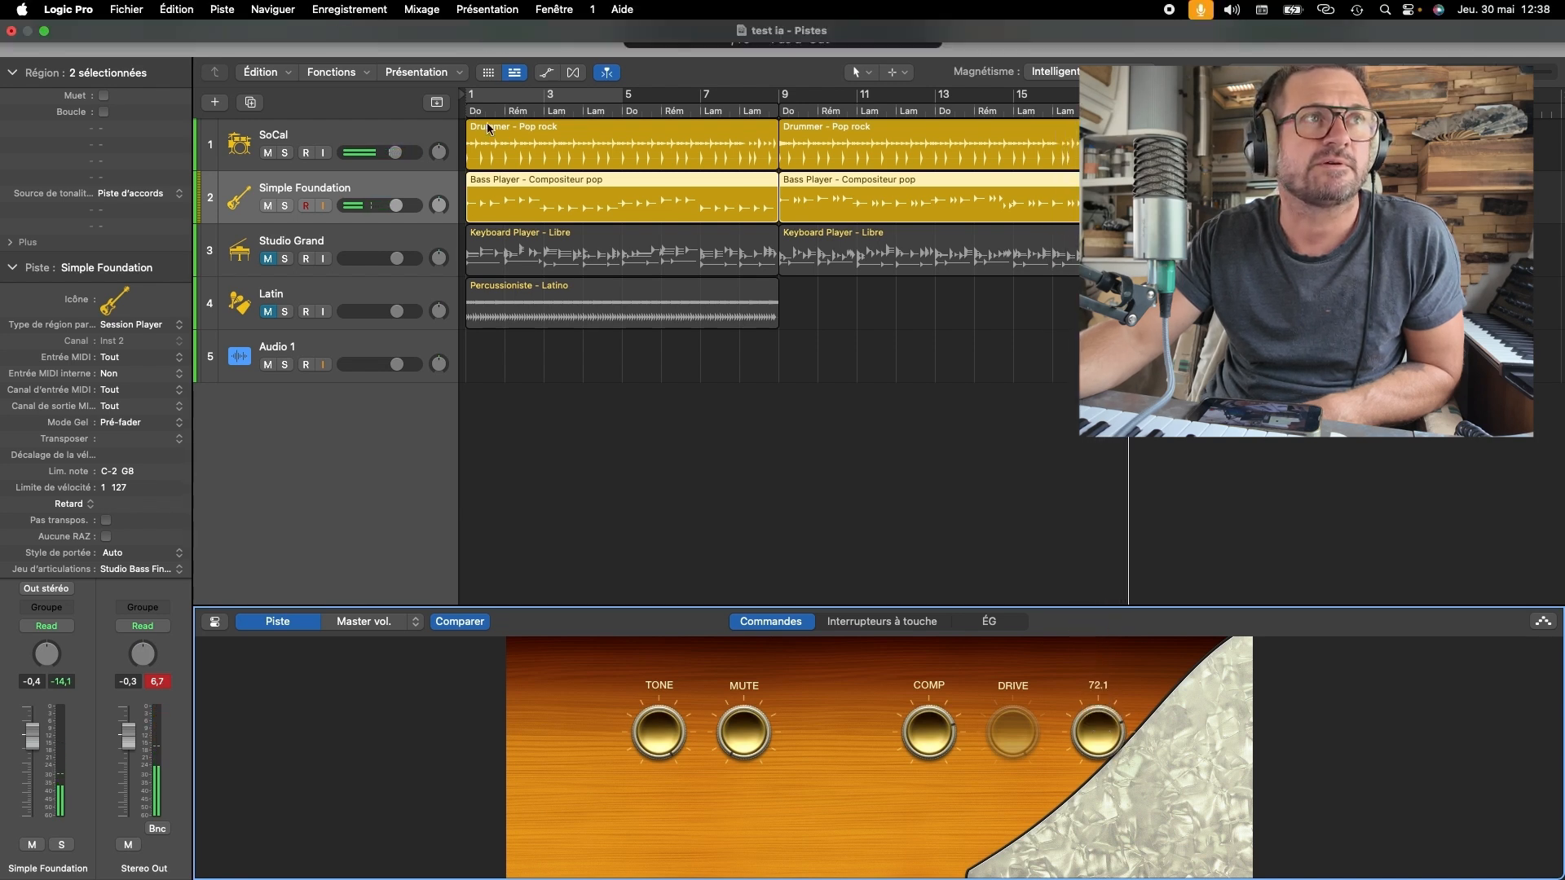
Set a cycle range over bars 1 to 16 and restart playback from the beginning
left_click_drag(625, 100, 844, 99)
left_click_drag(1048, 96, 1078, 96)
left_click_drag(625, 98, 465, 96)
left_click(484, 30)
left_click(512, 30)
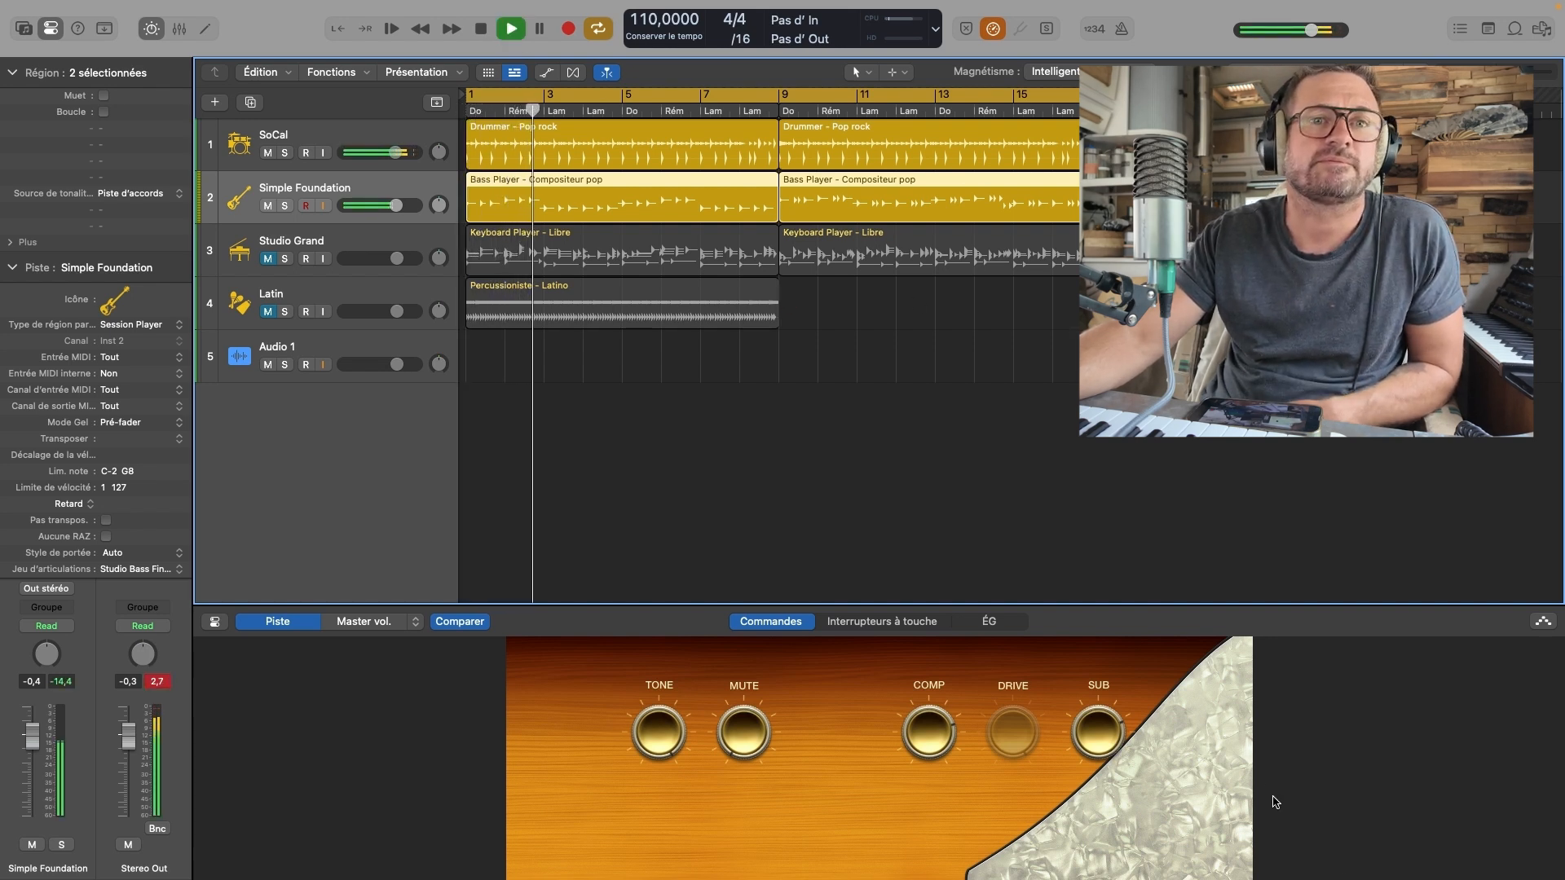
While the cycle plays, set the bass's SUB to 66.1, TONE to 25 and COMP to -39.5, and slightly lower SoCal's volume
left_click_drag(1100, 738, 1082, 758)
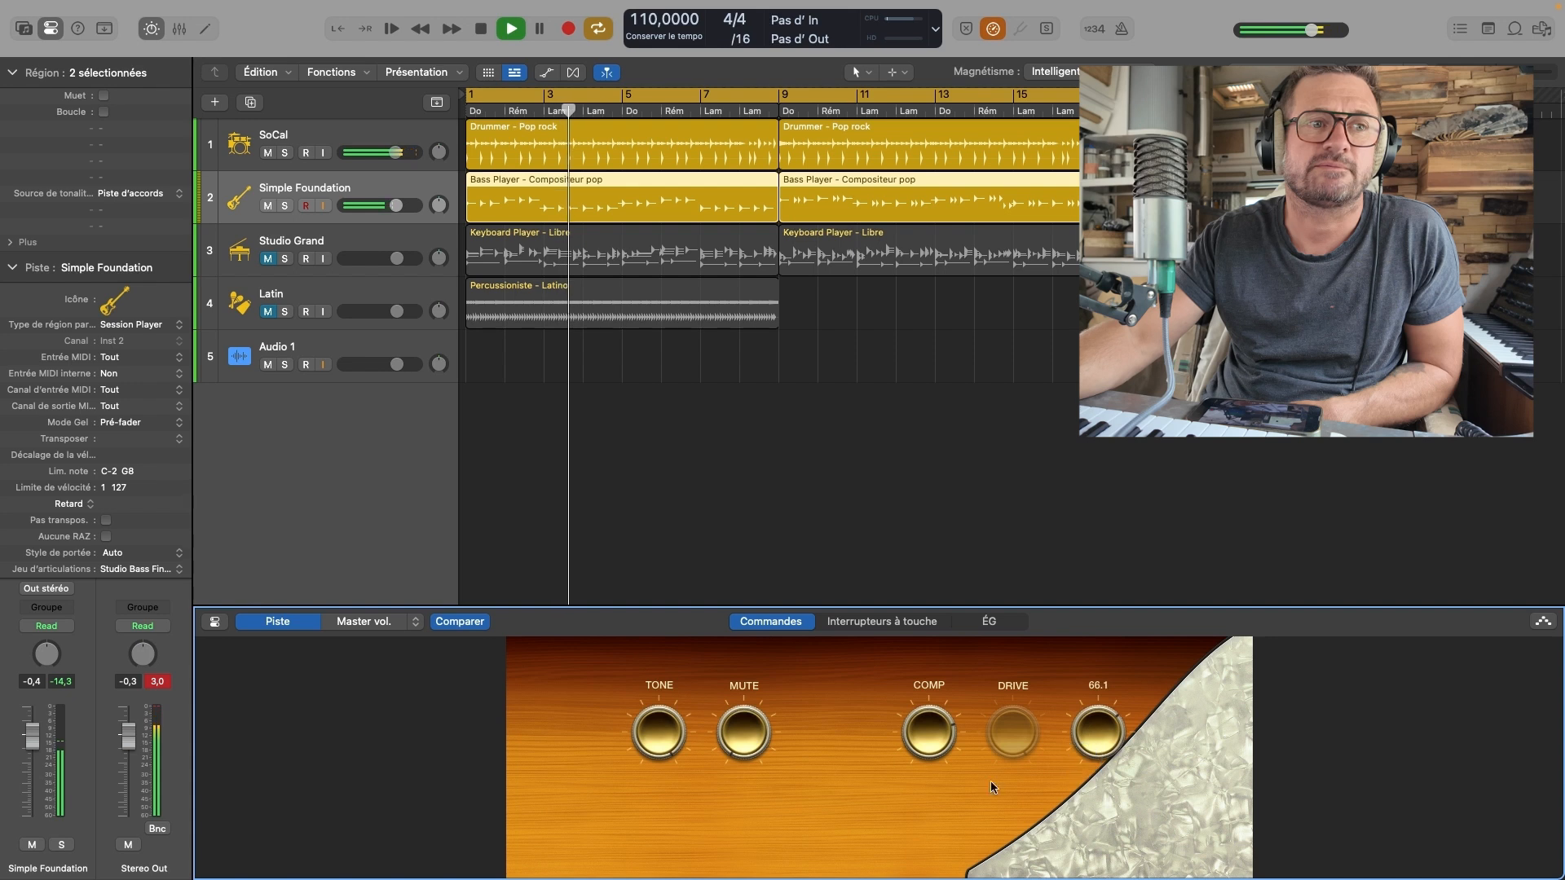
left_click_drag(659, 734, 701, 824)
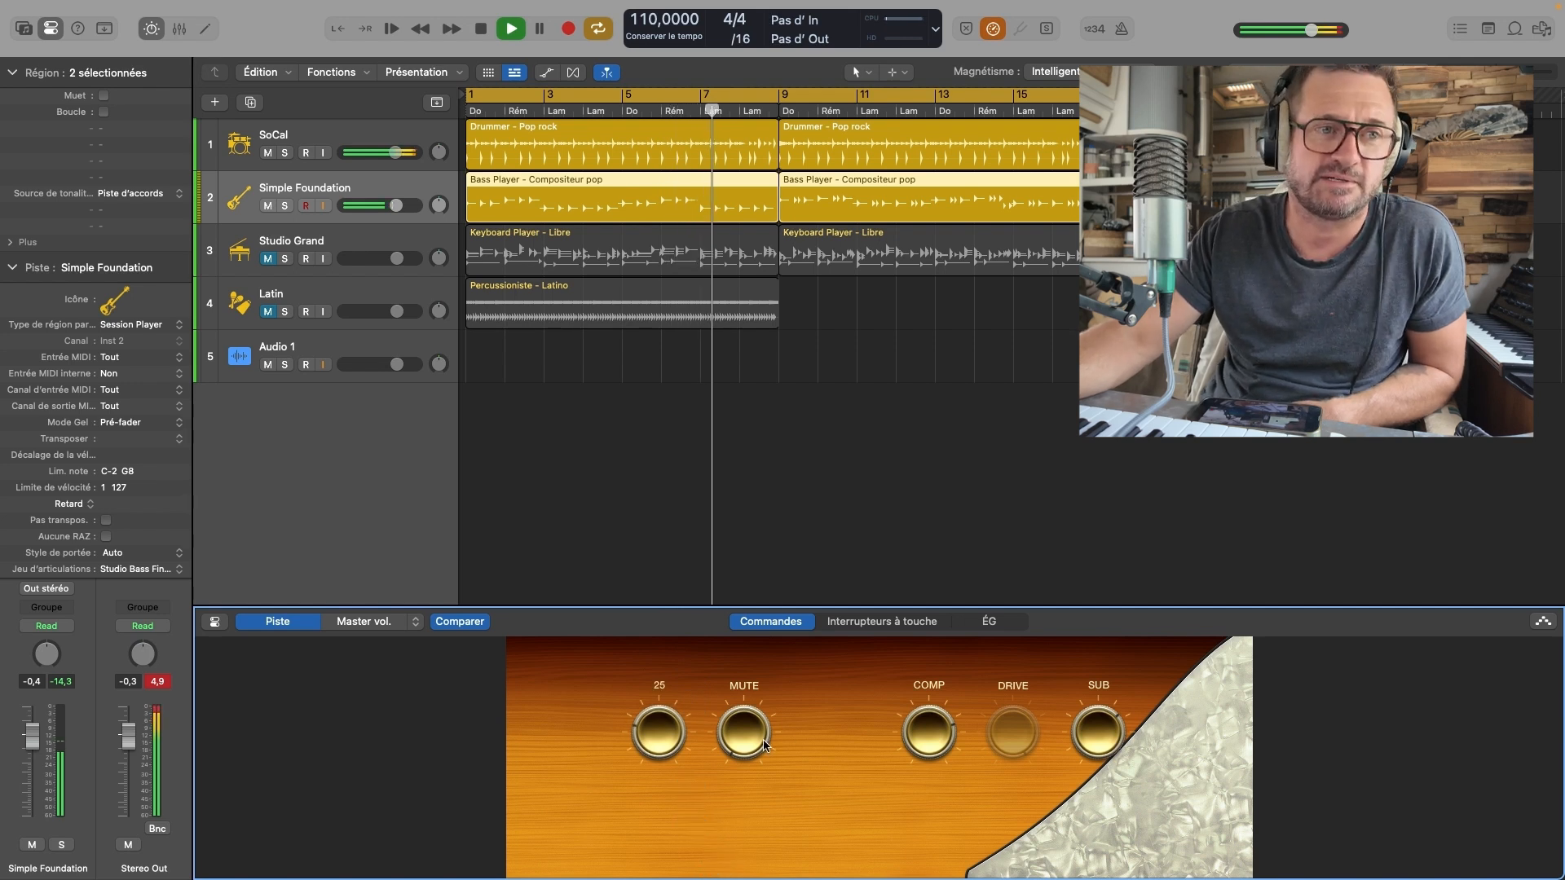
mouse_move(764, 744)
left_mouse_down()
mouse_move(723, 546)
mouse_move(742, 734)
left_mouse_up()
left_click_drag(945, 734, 929, 695)
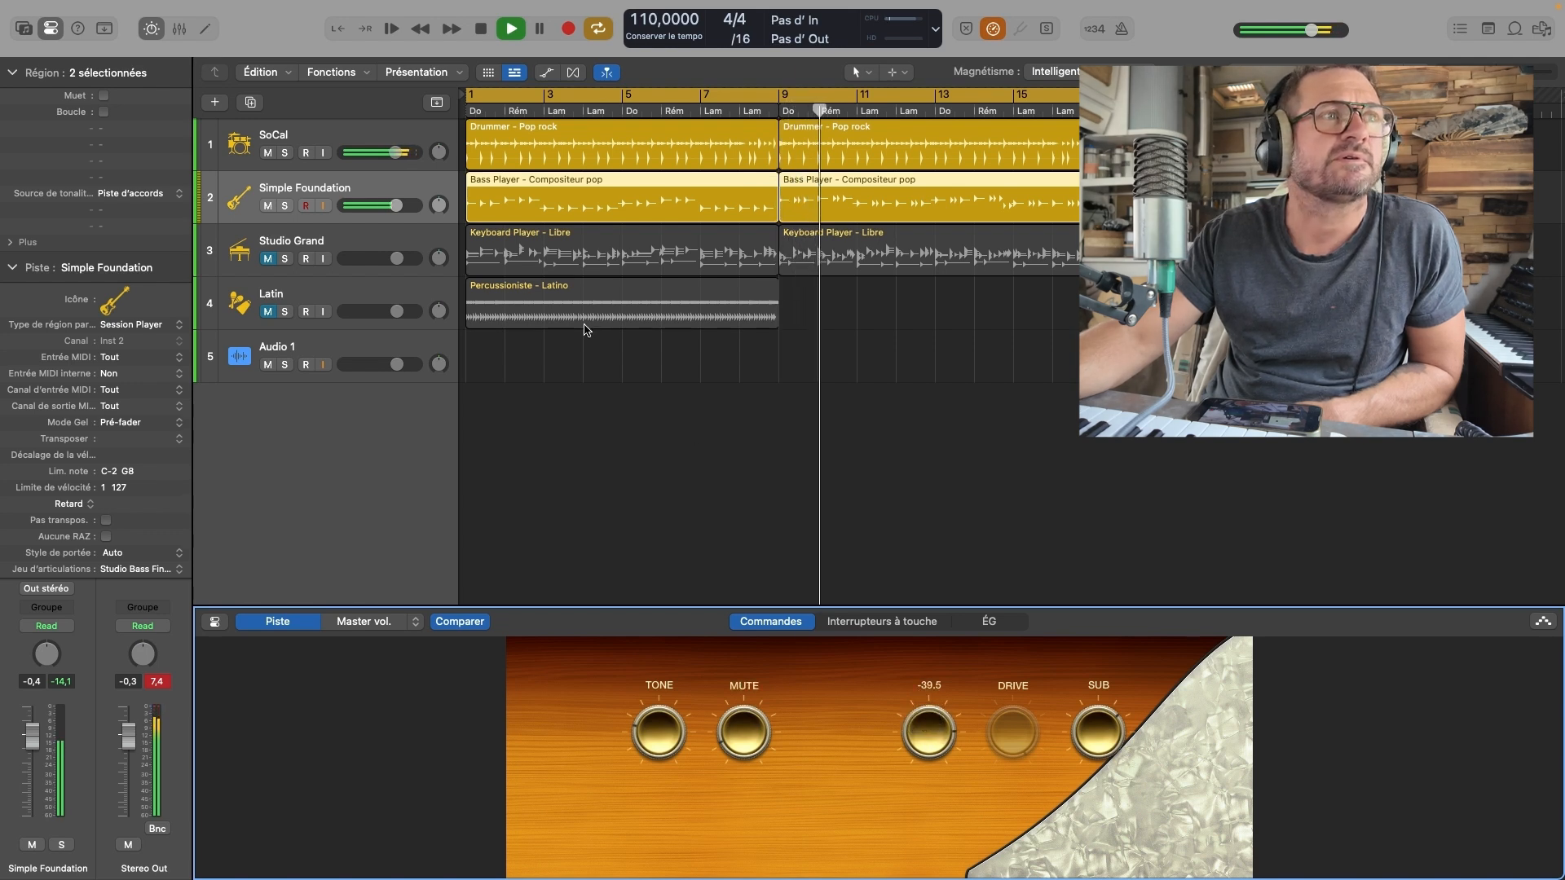
left_click_drag(395, 153, 394, 153)
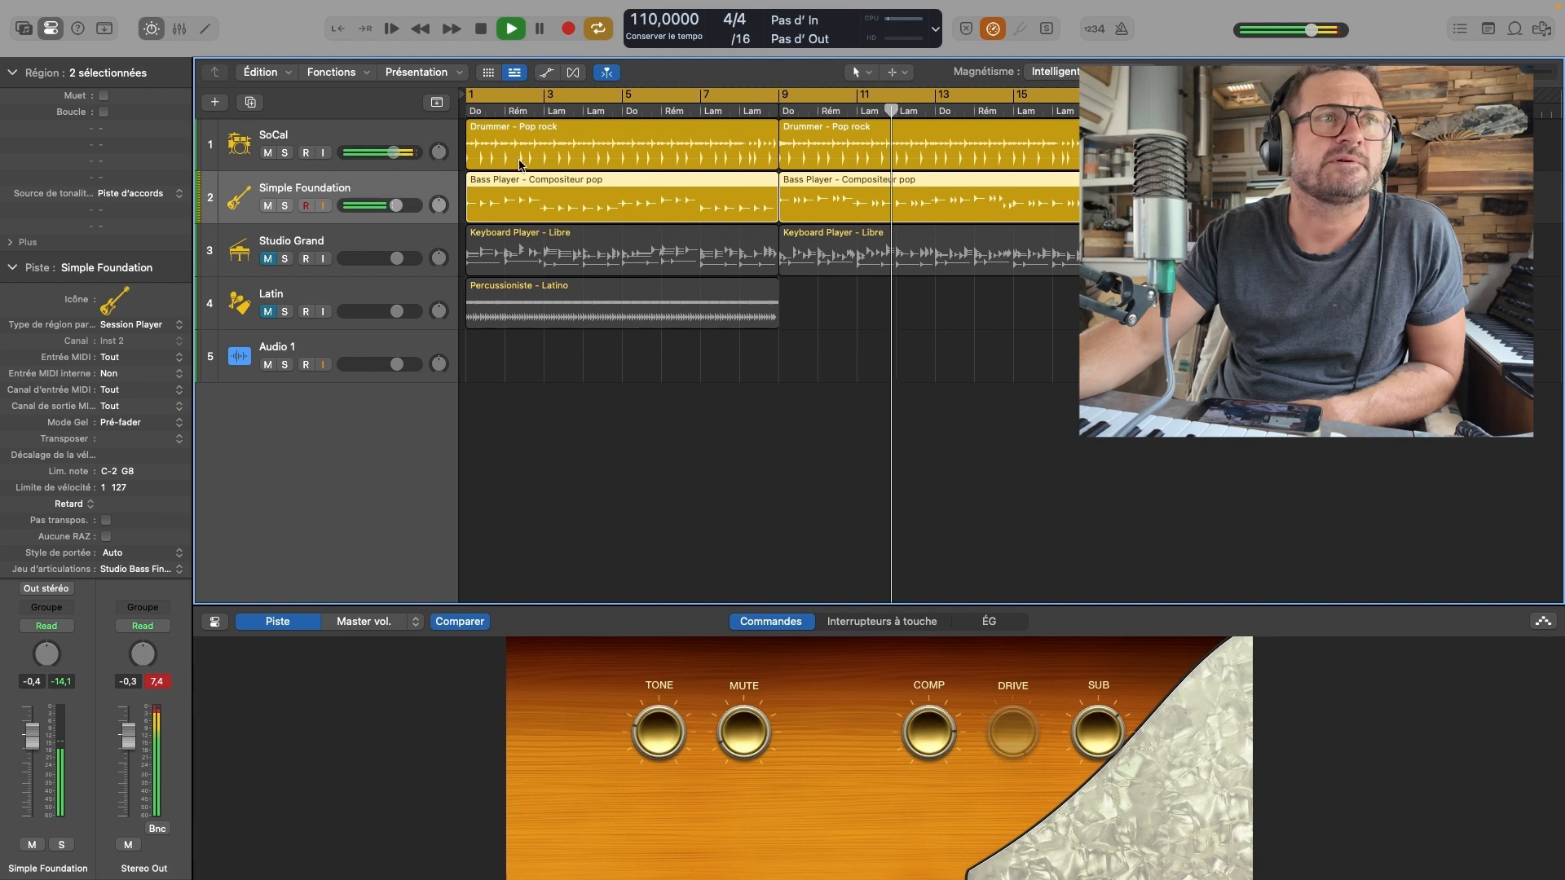
key("space")
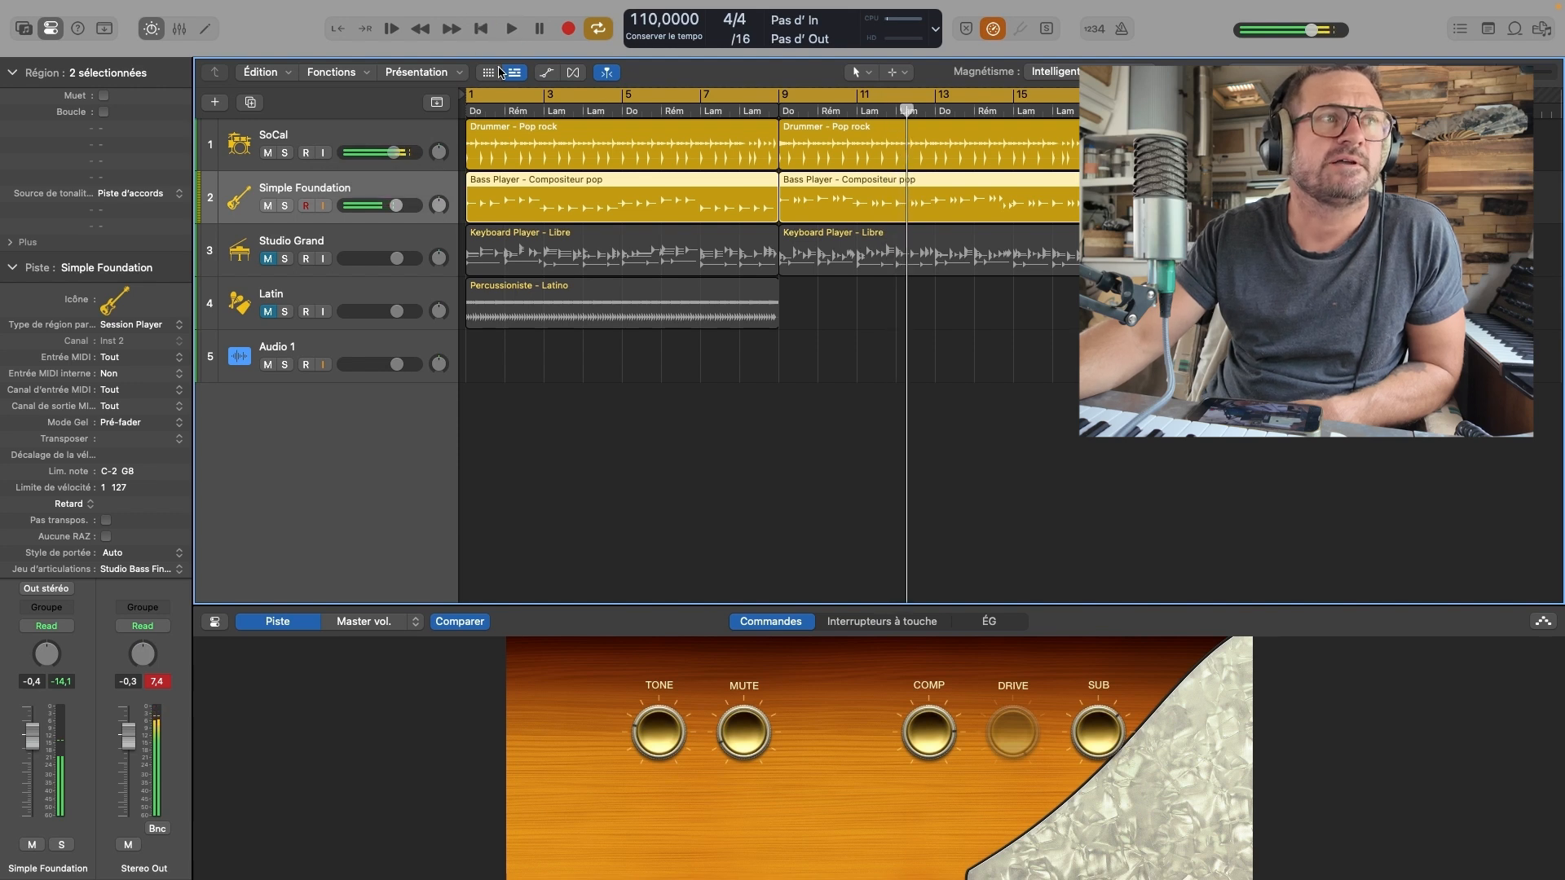
Unmute the Latin track and add a second Percussionist region at bar 9 with higher complexity and intensity
left_click(270, 314)
left_click(789, 304)
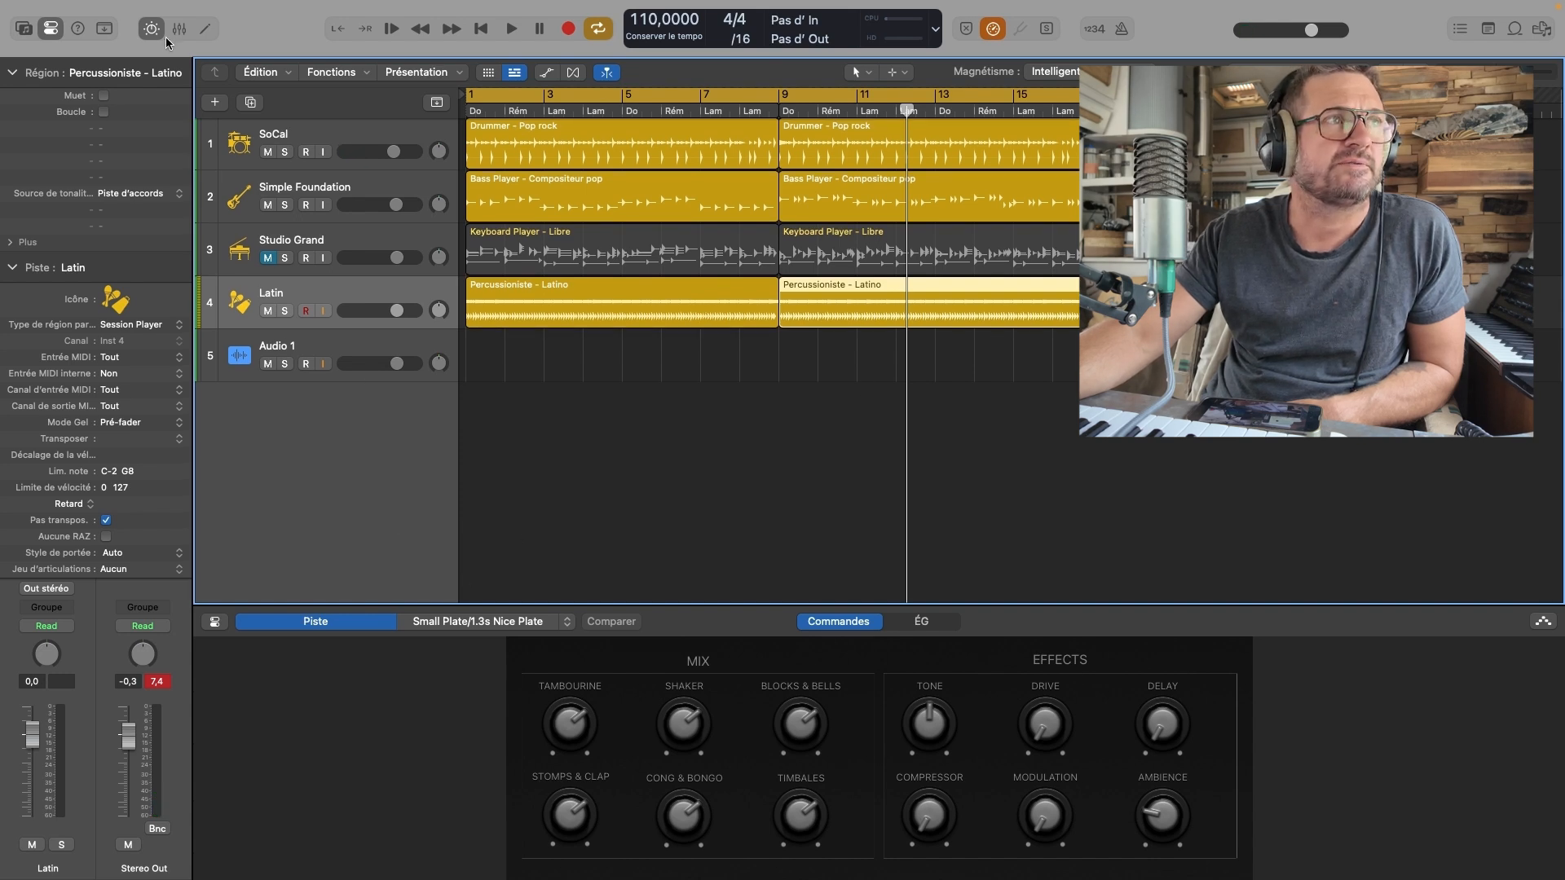
key("e")
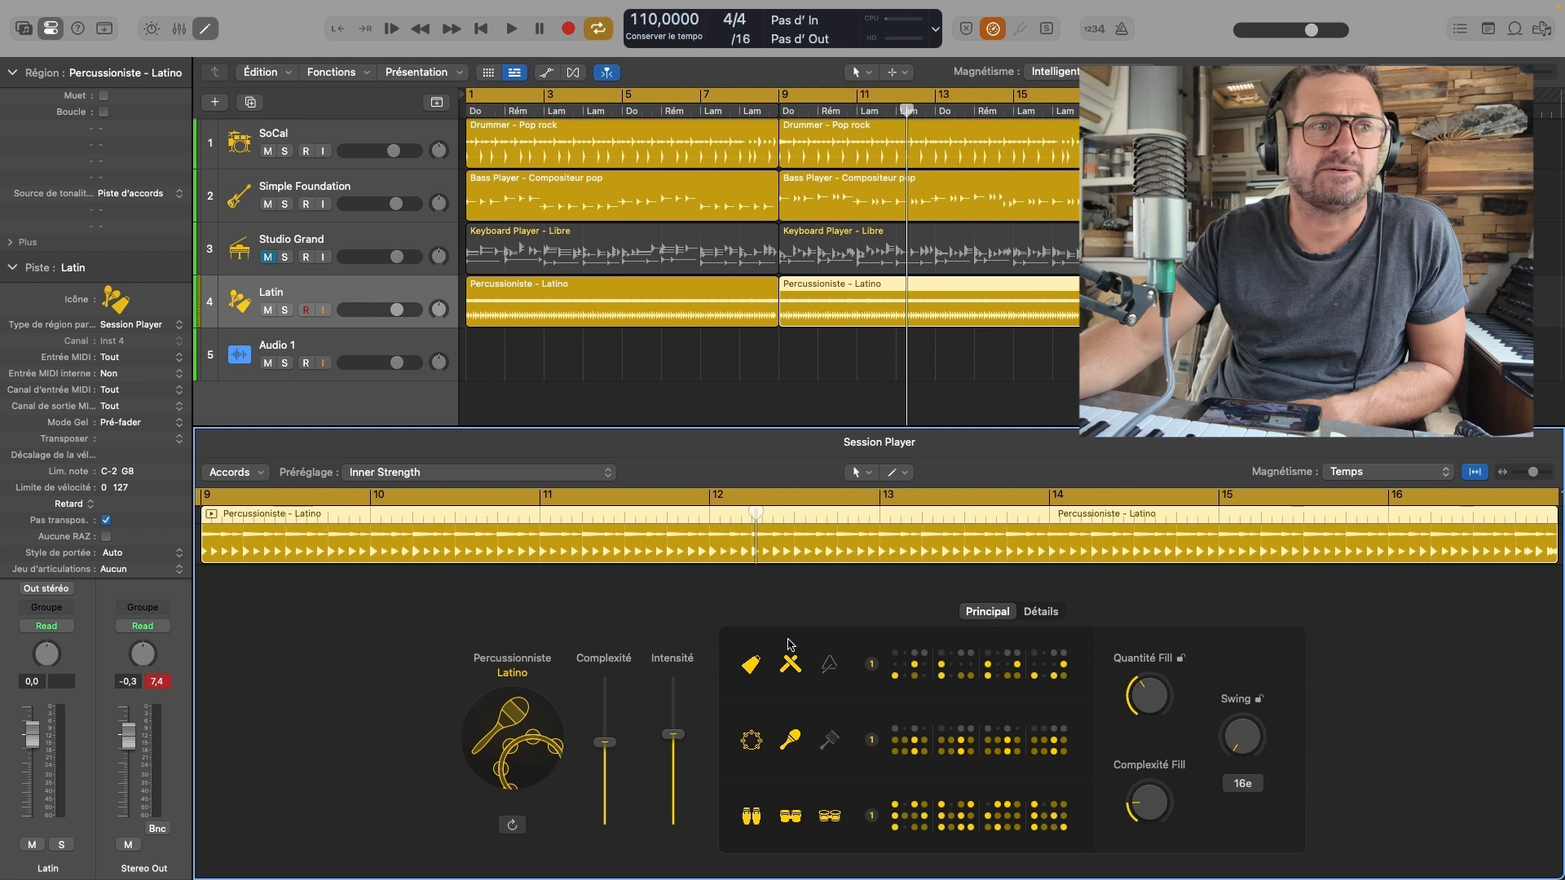
left_click(614, 707)
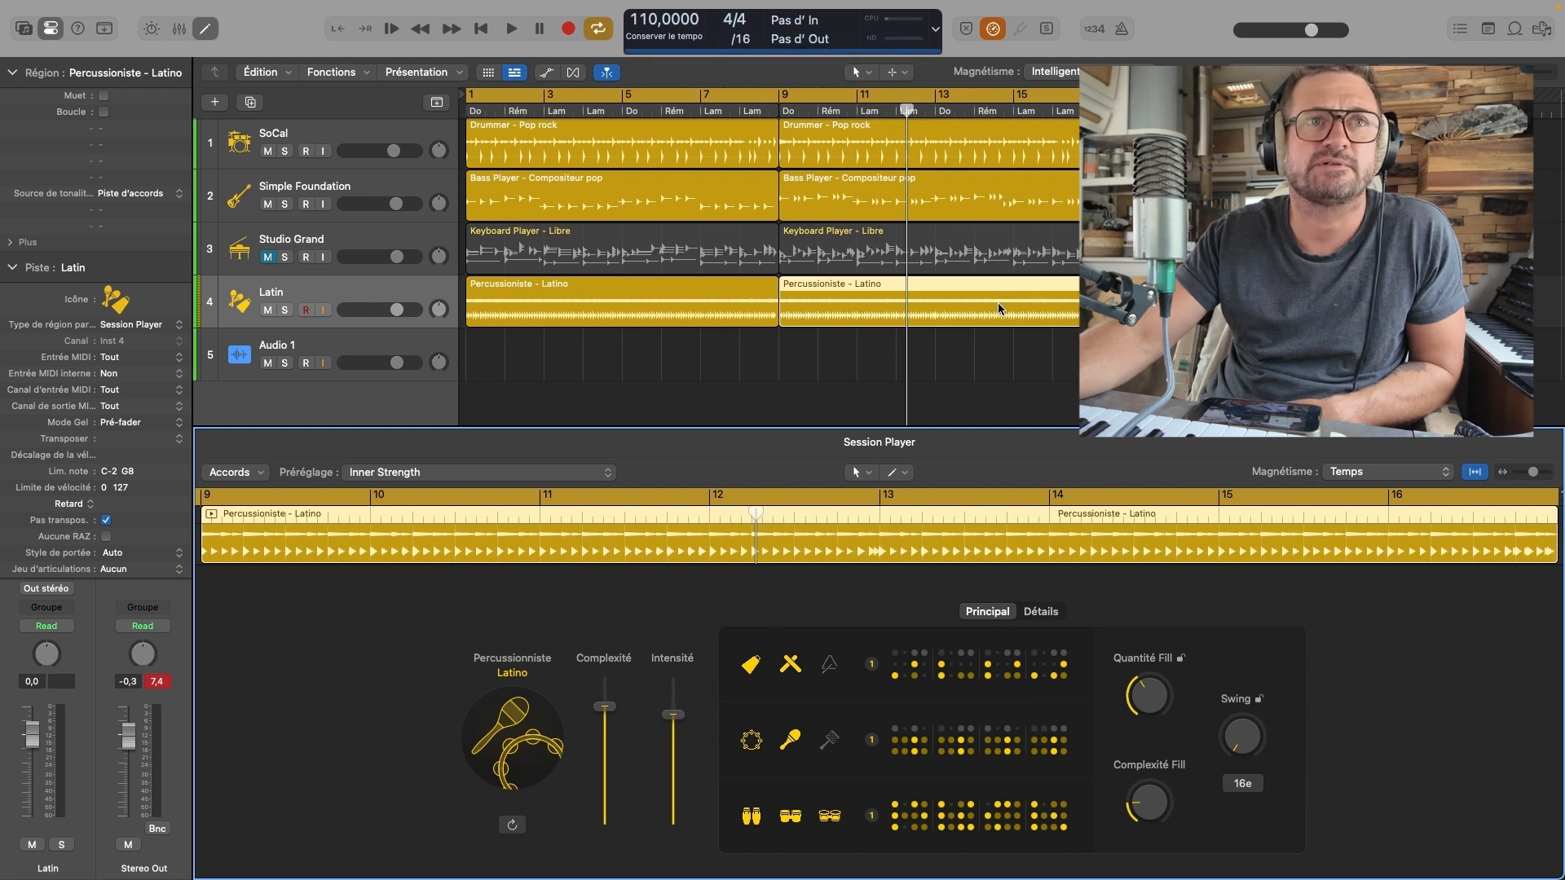
Lower the complexity of the first Percussionist region and raise its intensity slightly
left_click(639, 293)
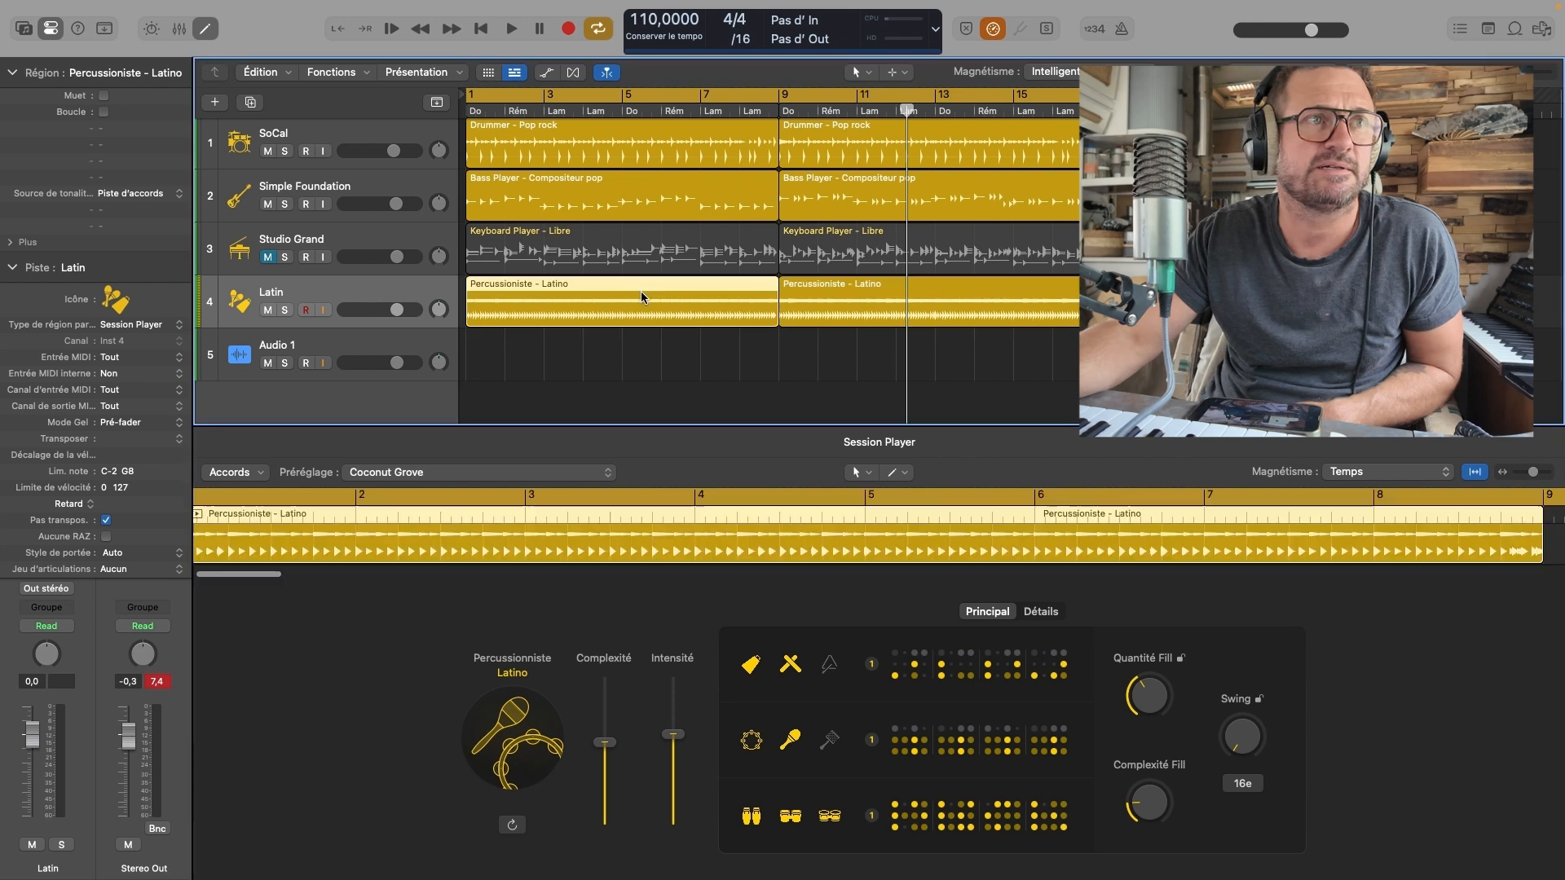
left_click_drag(607, 744, 610, 779)
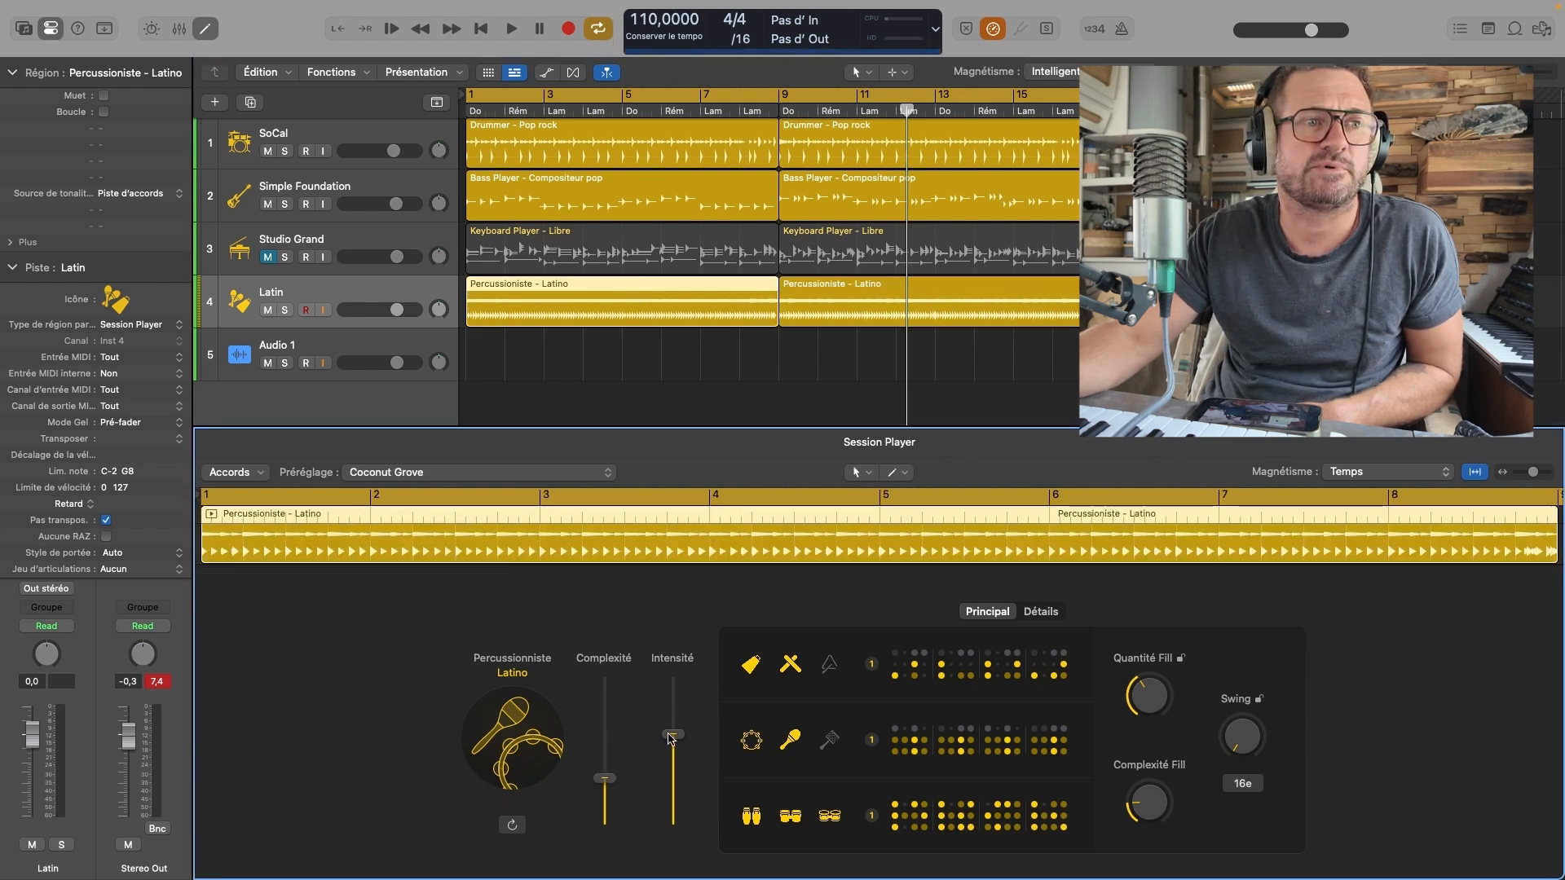
left_click_drag(675, 722, 674, 714)
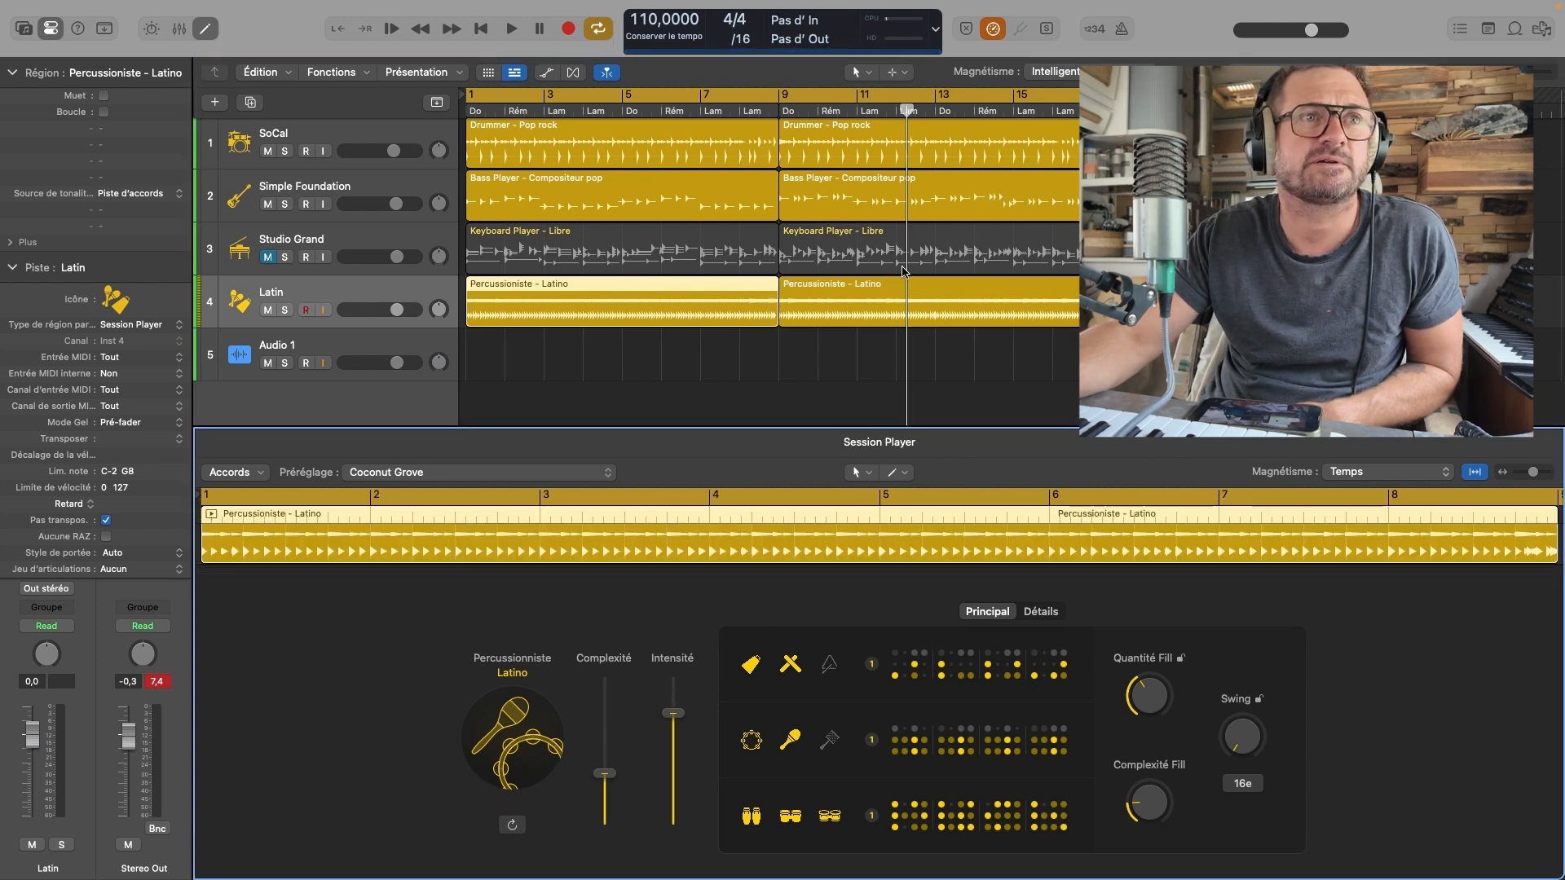
Play the arrangement from the start and set the Latin track's volume to -5.9
left_click(511, 29)
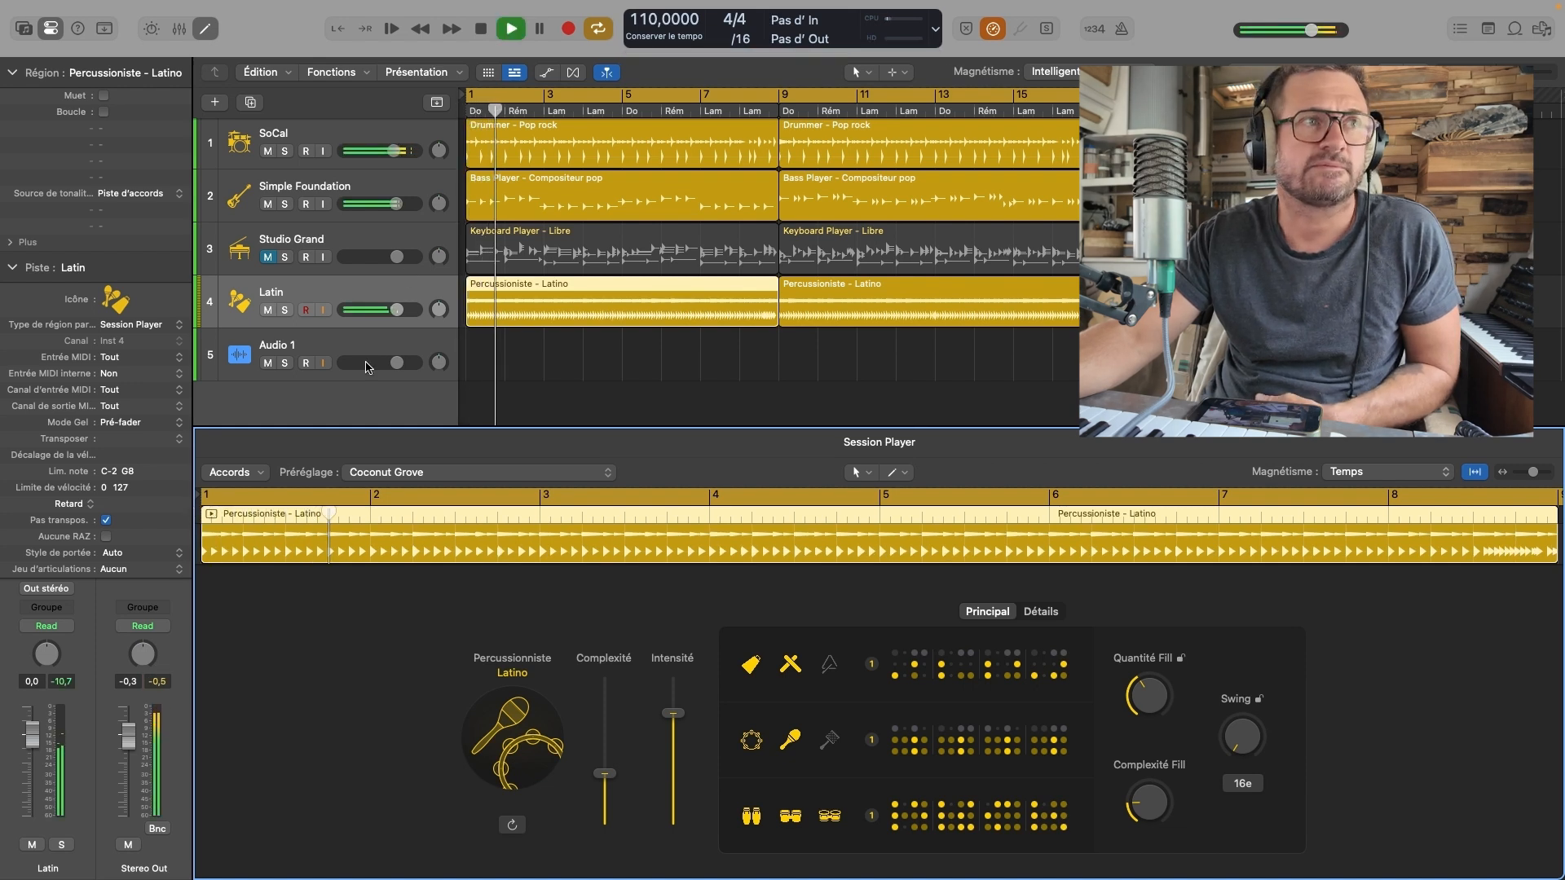
left_click_drag(397, 310, 349, 314)
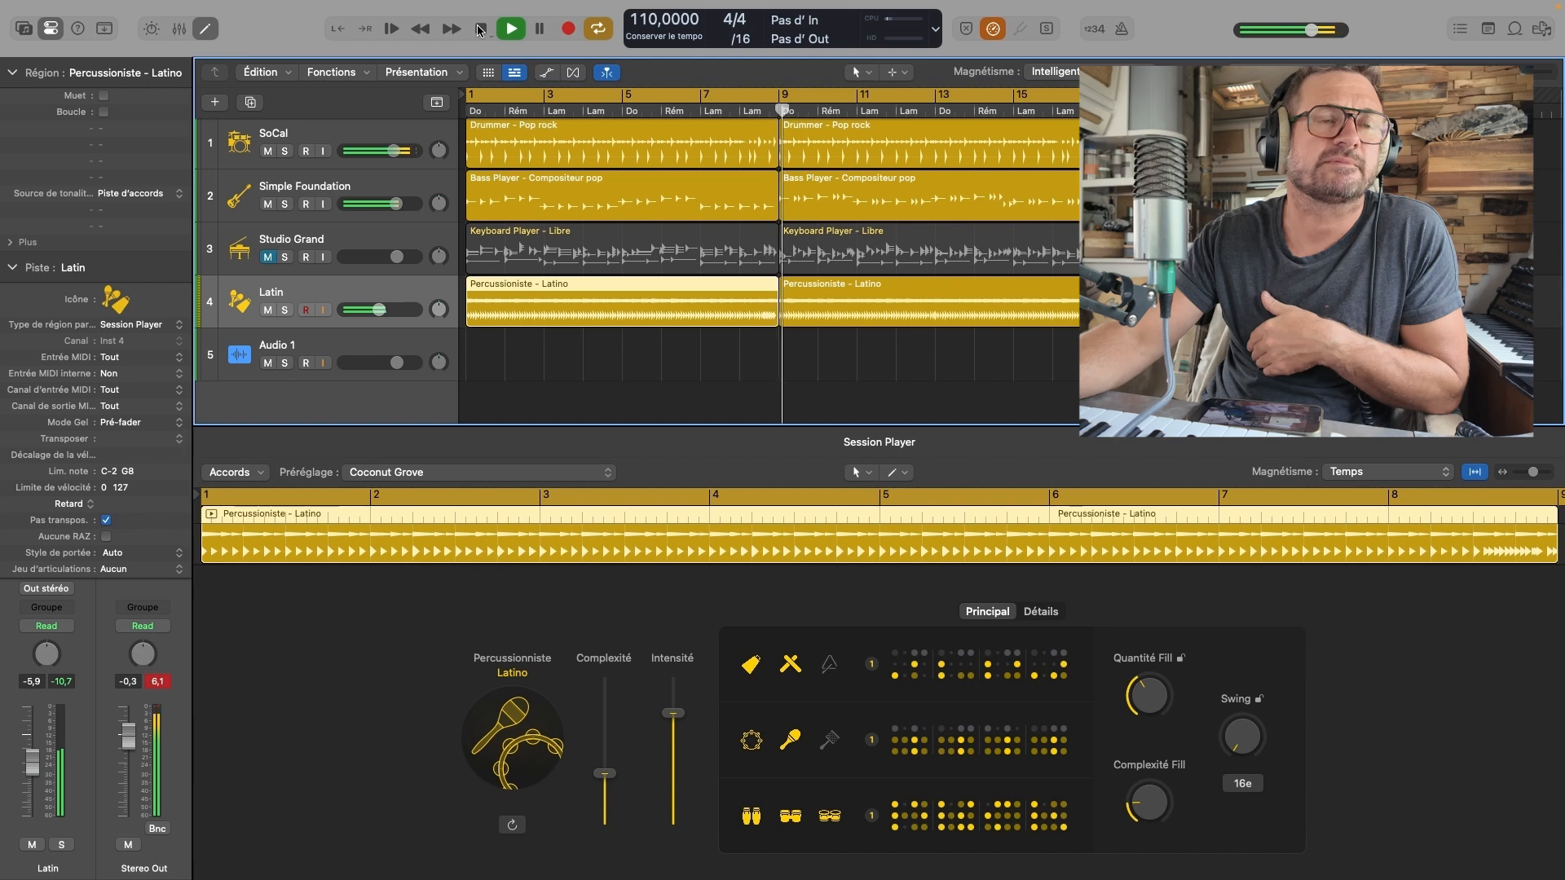
left_click(480, 30)
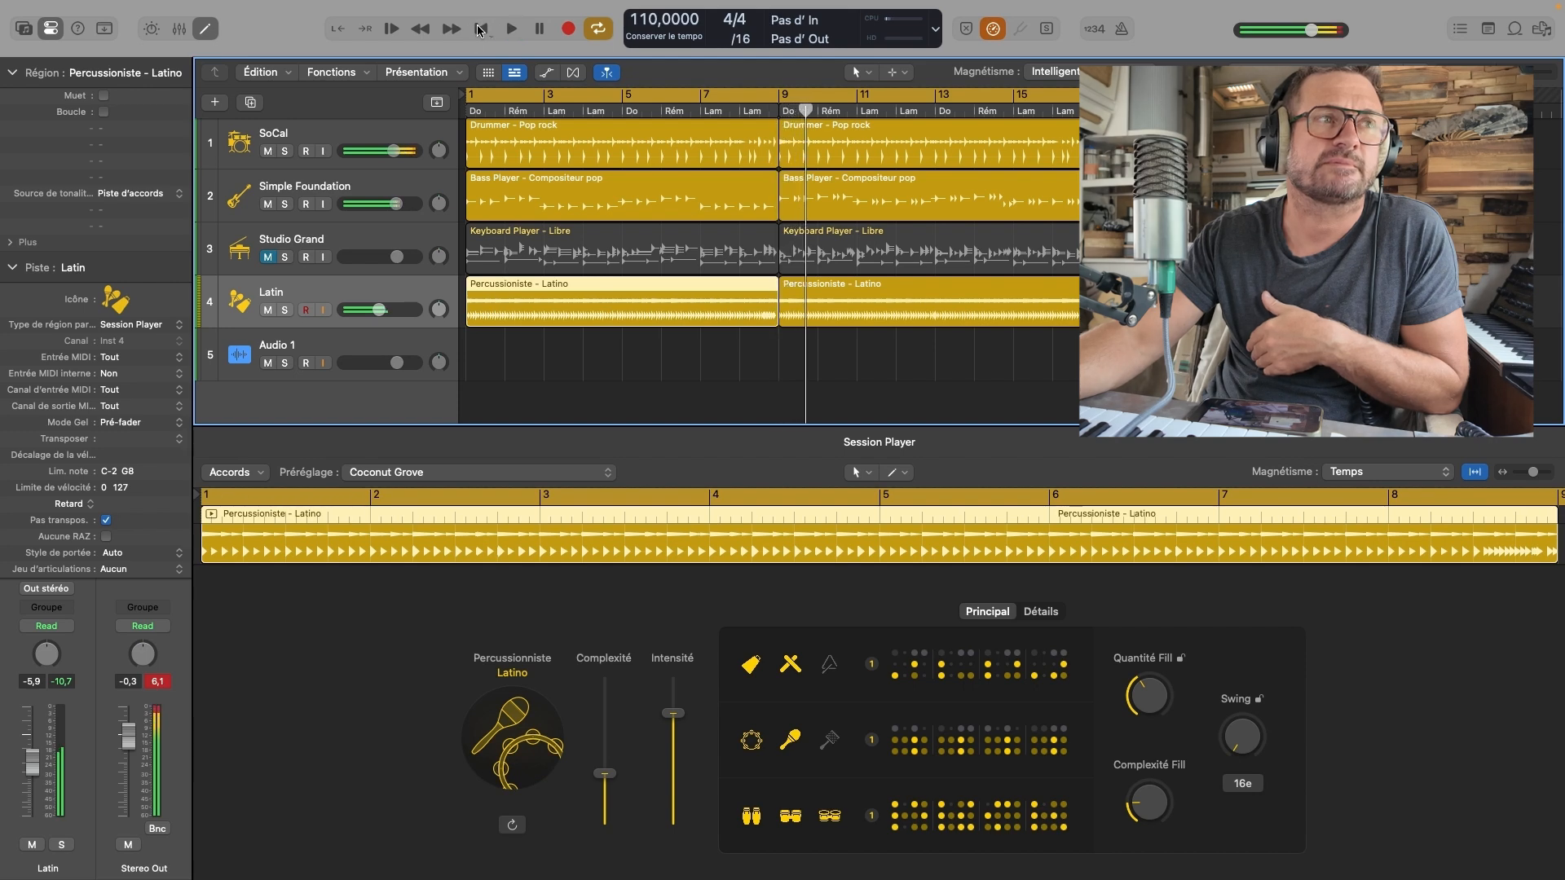
Unmute the Studio Grand track and open its two Keyboard Player regions in the Session Player editor
left_click(349, 351)
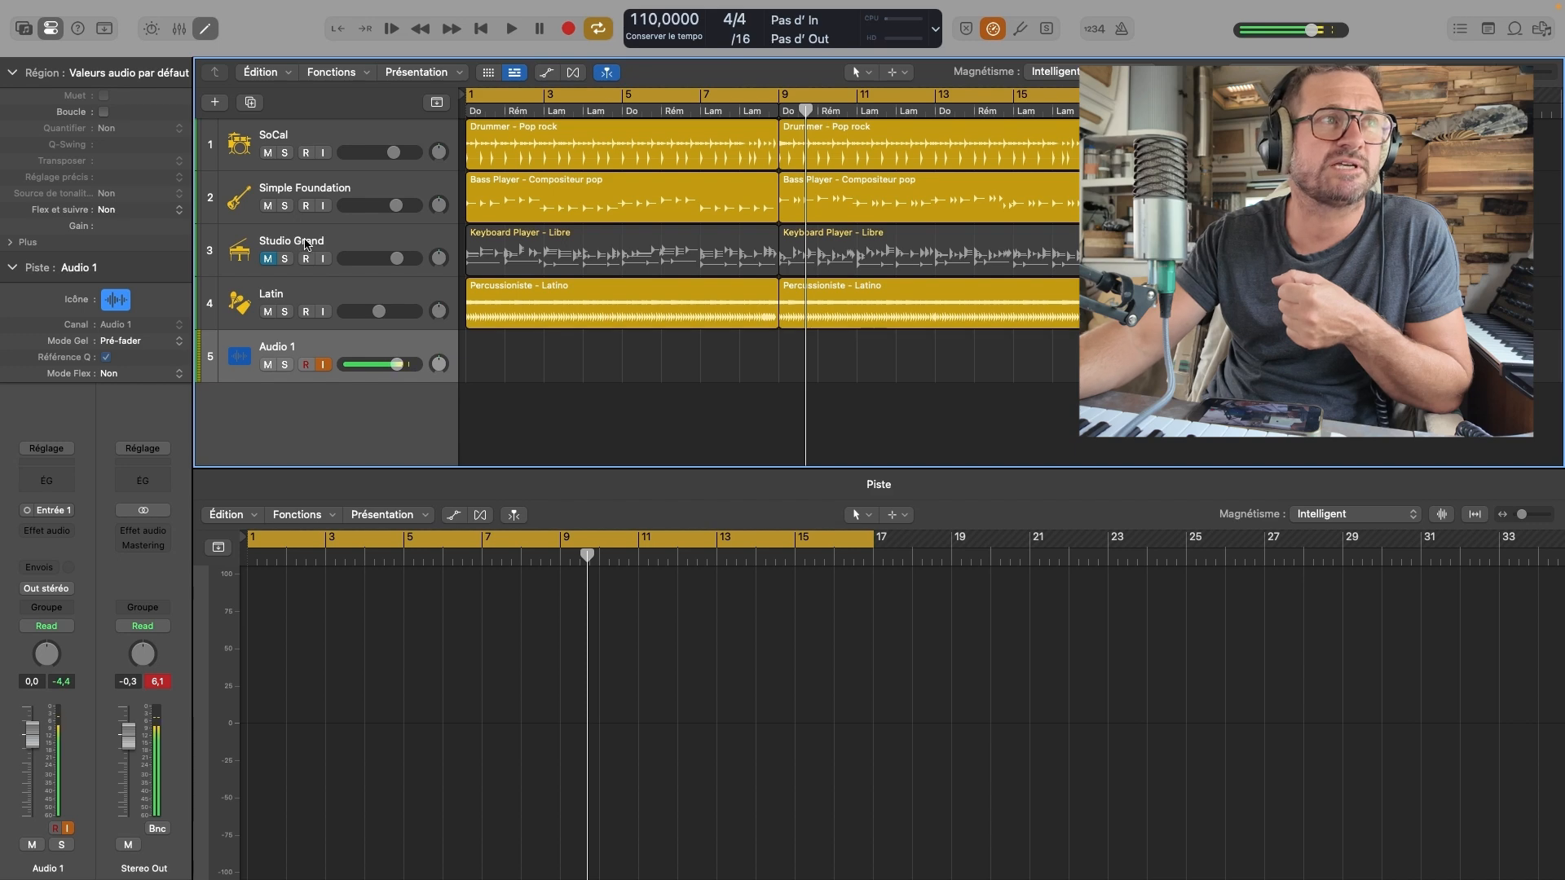
left_click(268, 259)
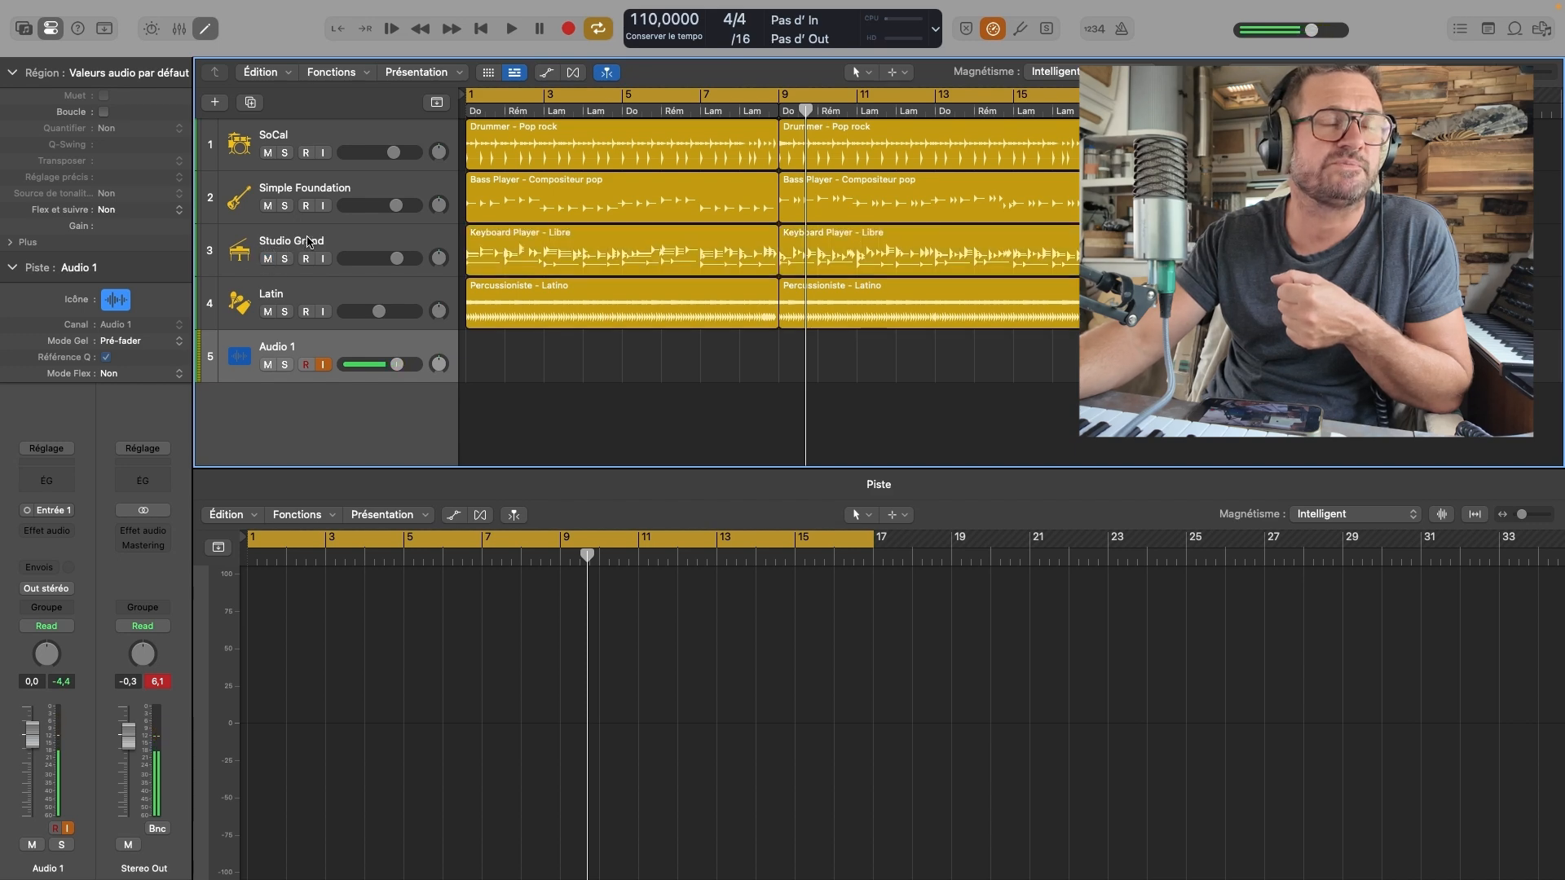
left_click(247, 254)
key("b")
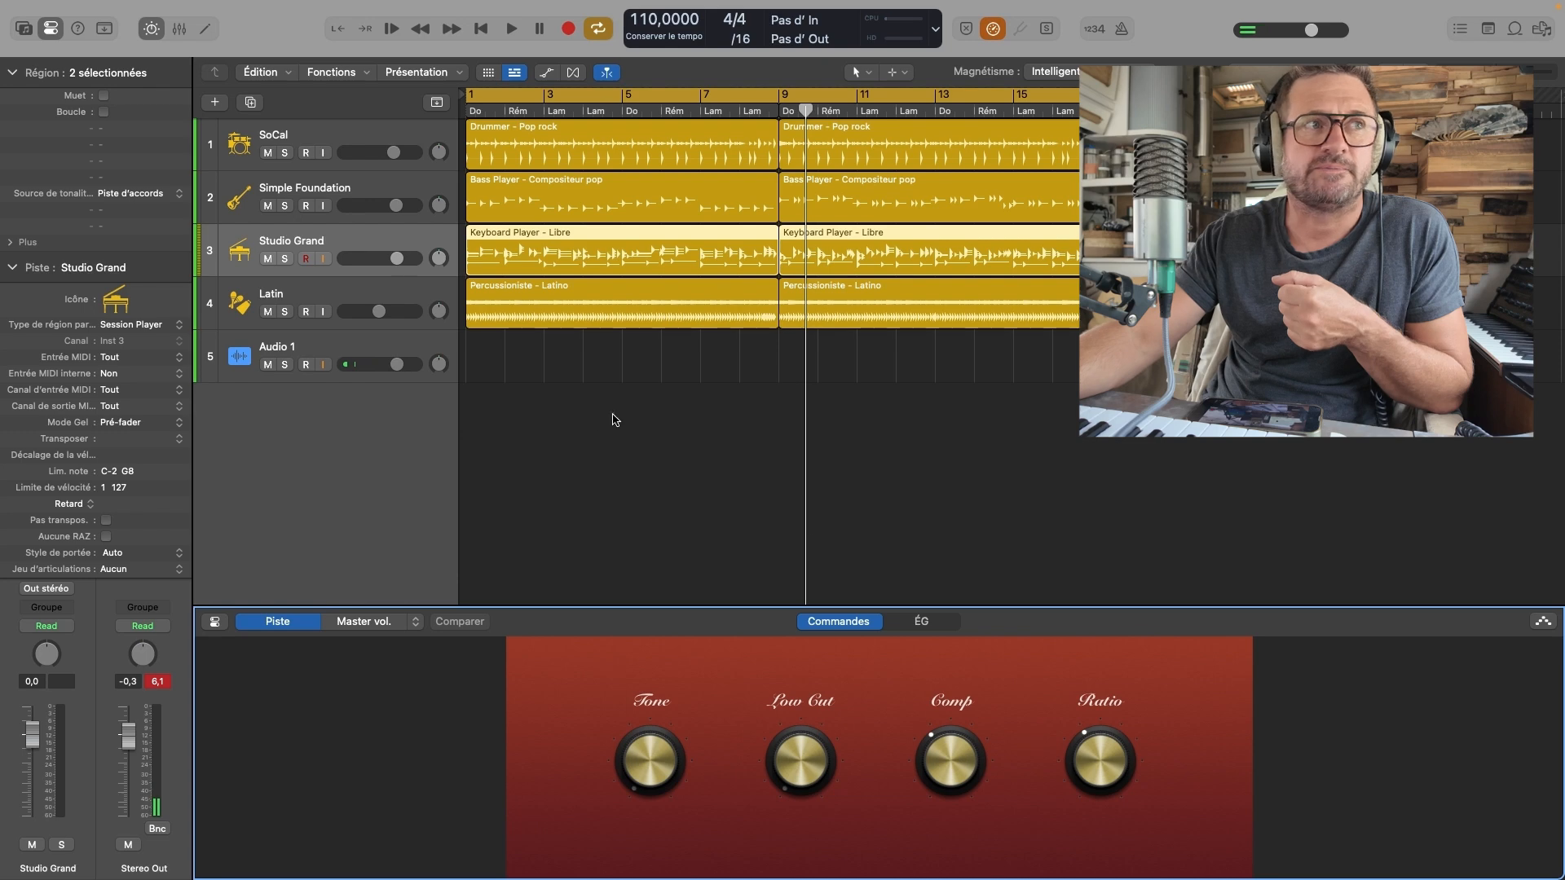
left_click(371, 353)
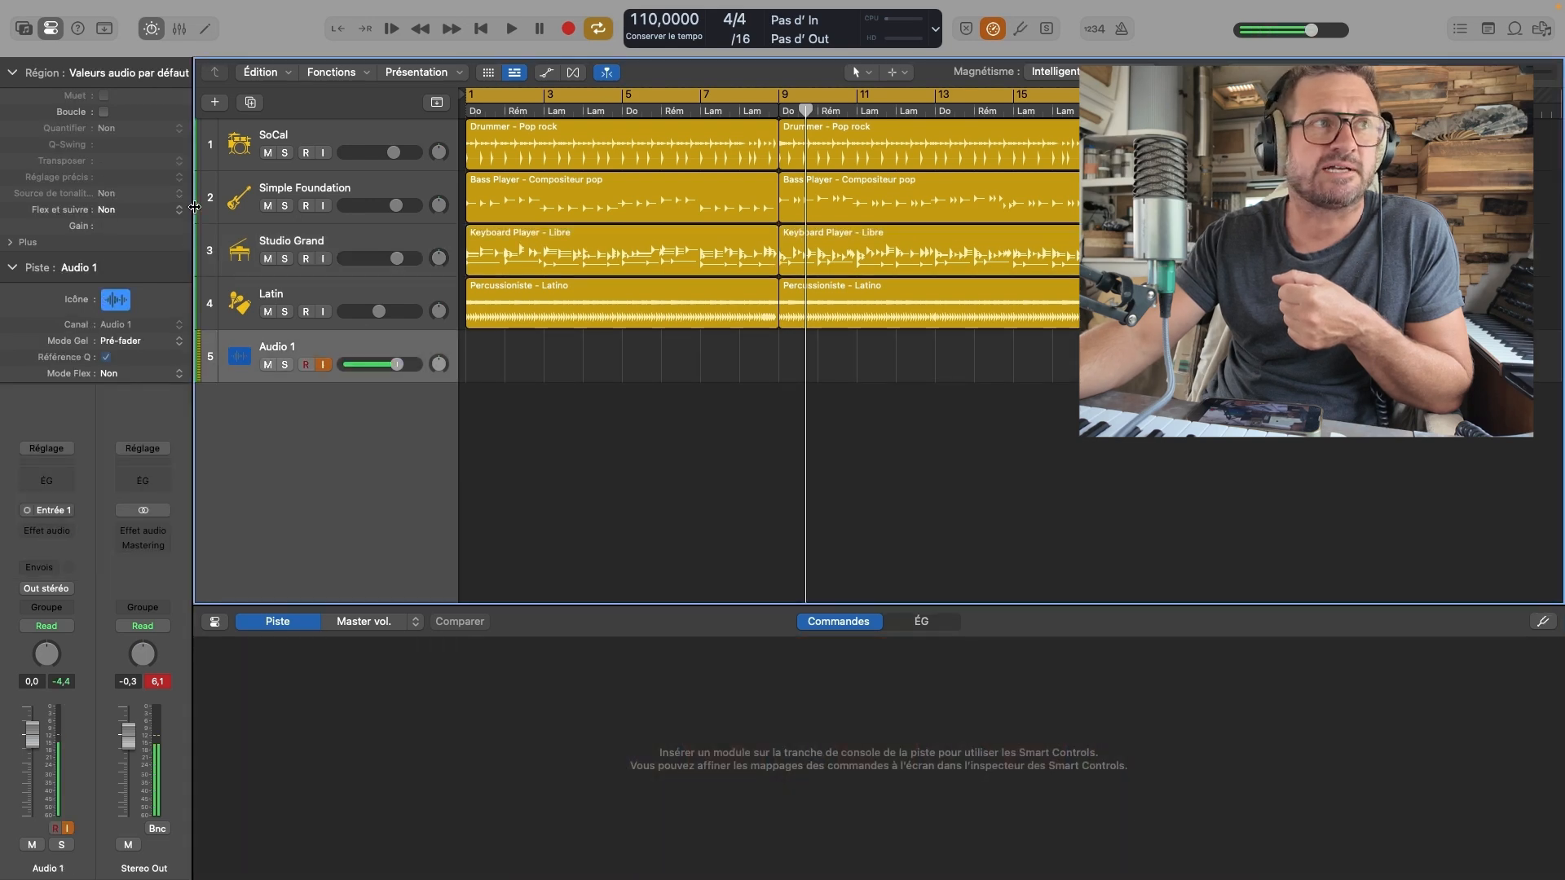
left_click(278, 237)
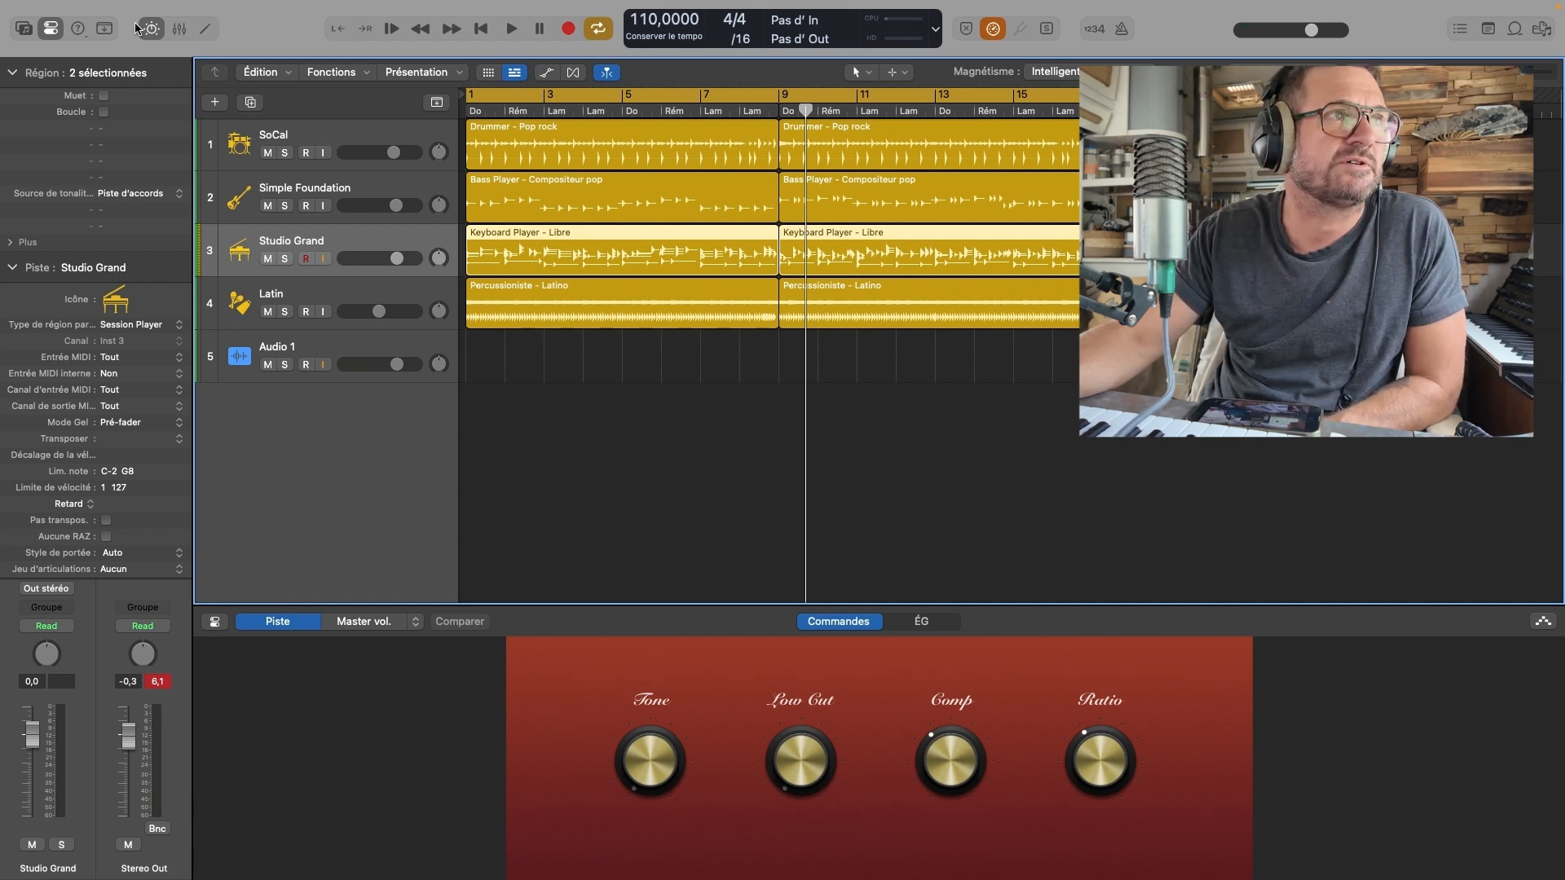
double_click(606, 245)
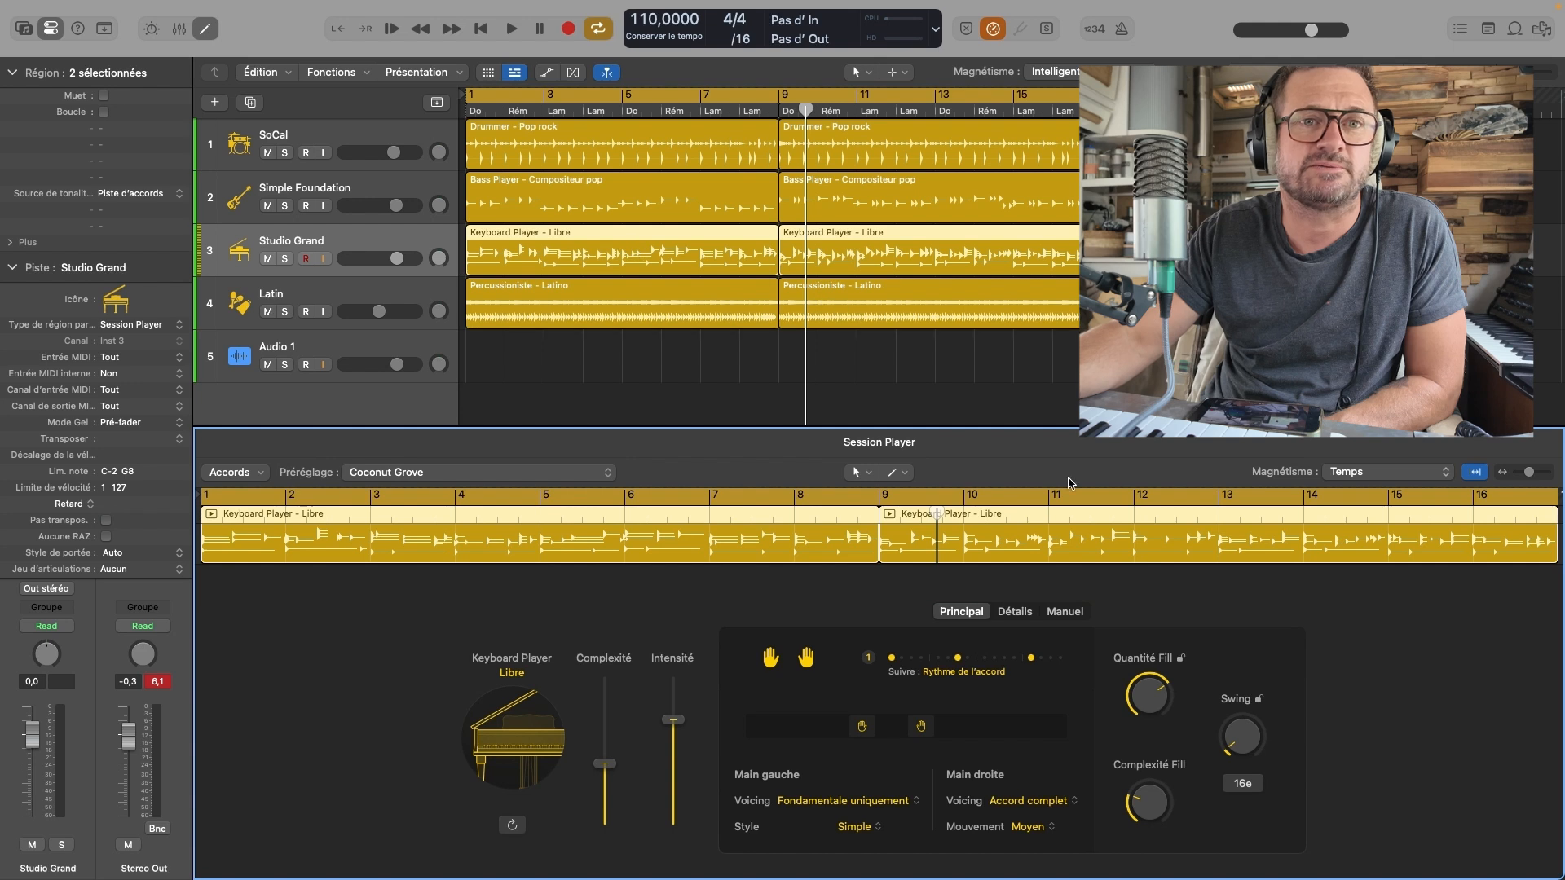
Reduce the fill amount of both Keyboard Player regions, set their fill complexity to 39% and add a little swing
left_click(597, 230)
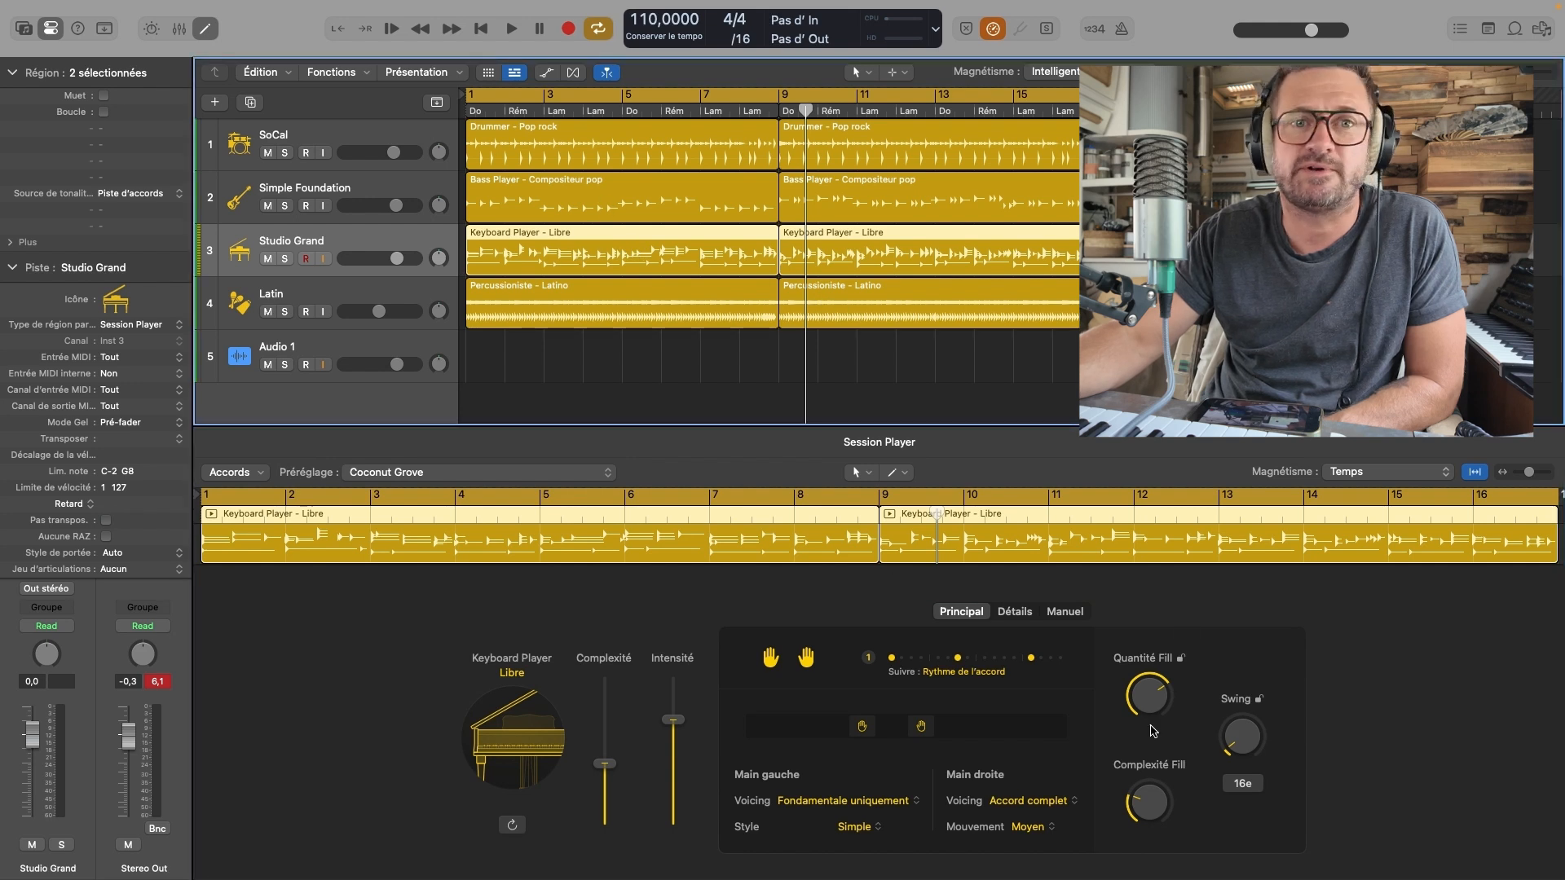
left_click_drag(1147, 703, 1160, 795)
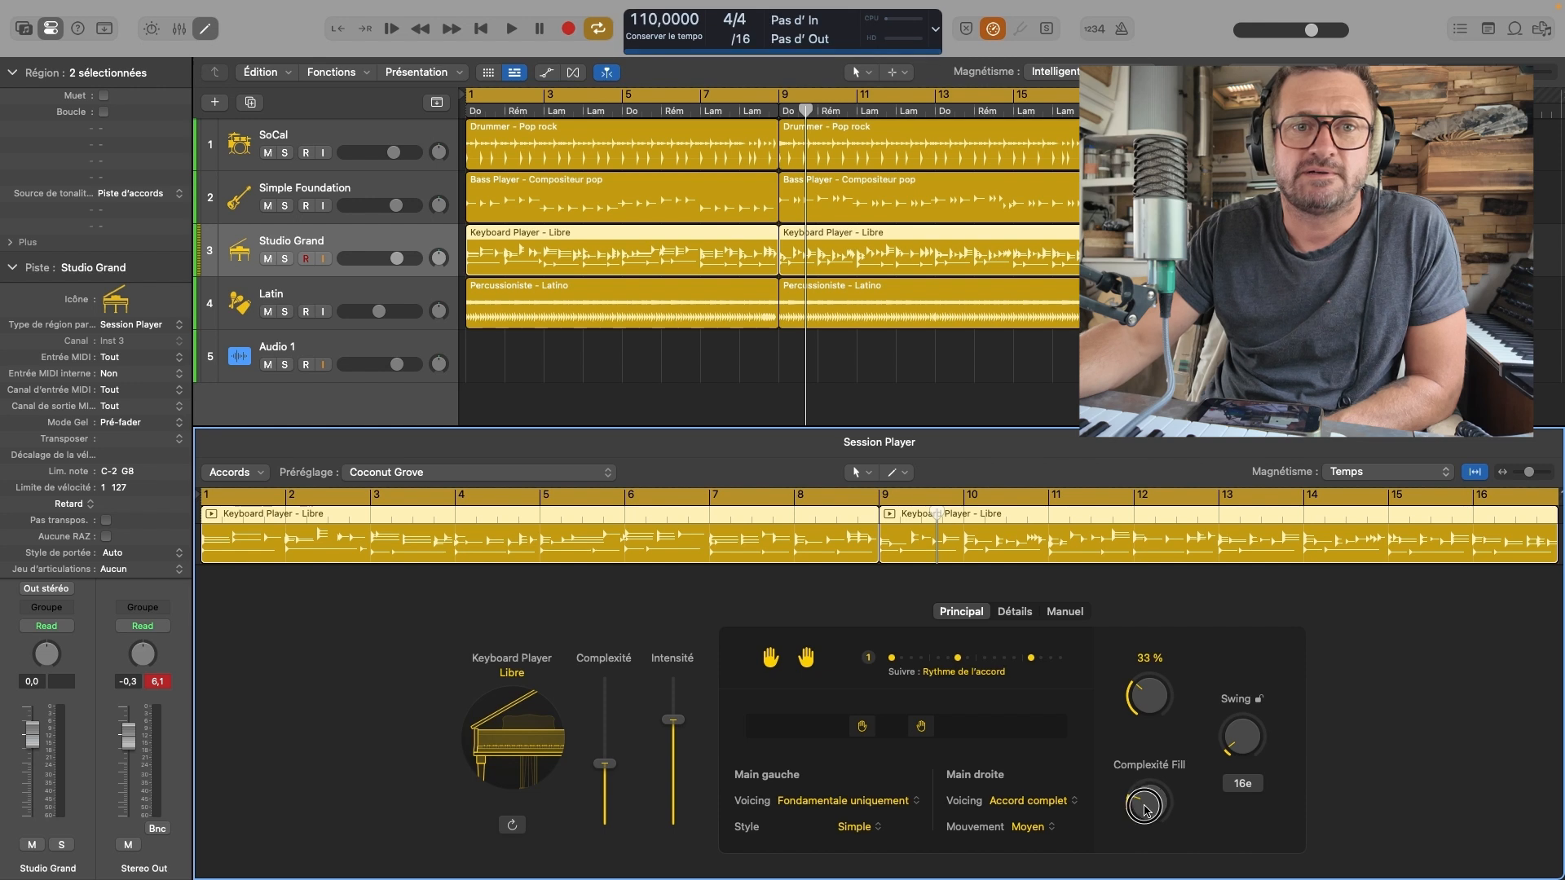
left_click(860, 242)
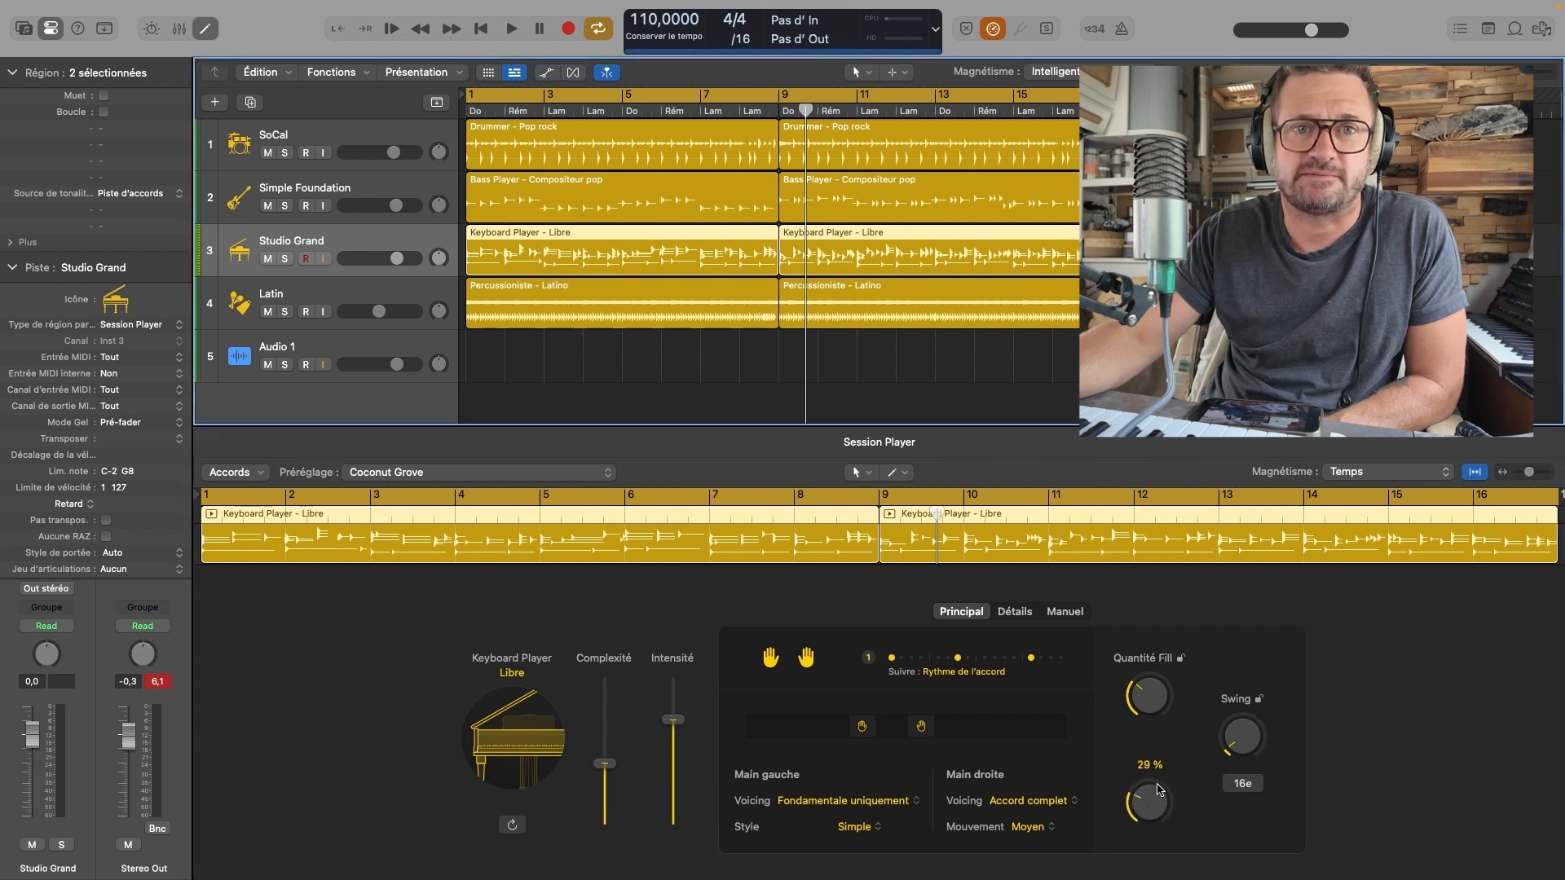
left_click_drag(1146, 698, 1146, 706)
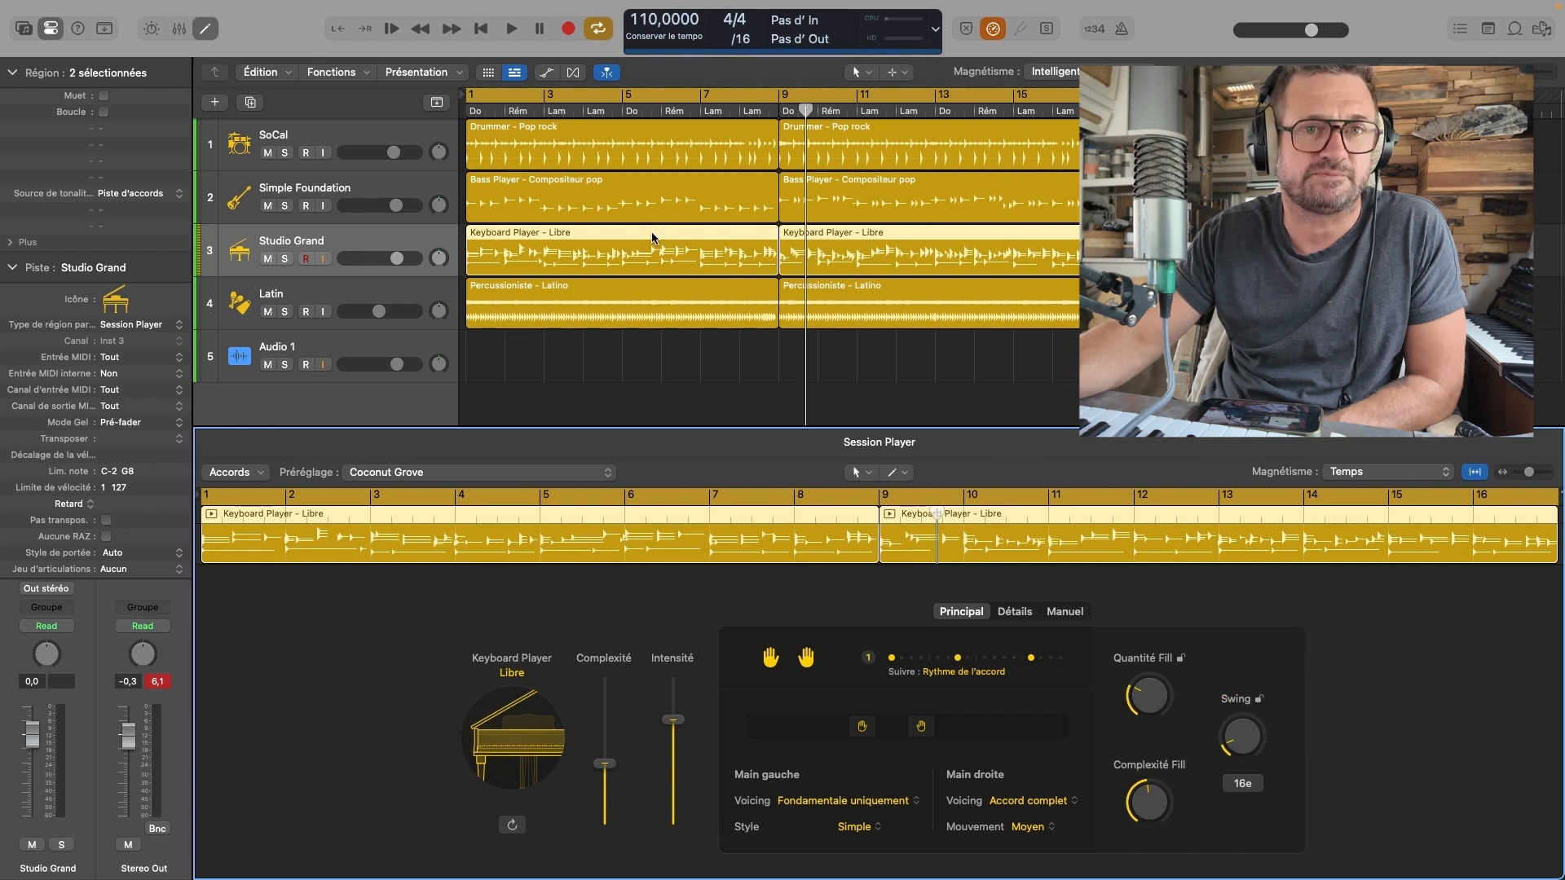
left_click_drag(1151, 702, 1155, 722)
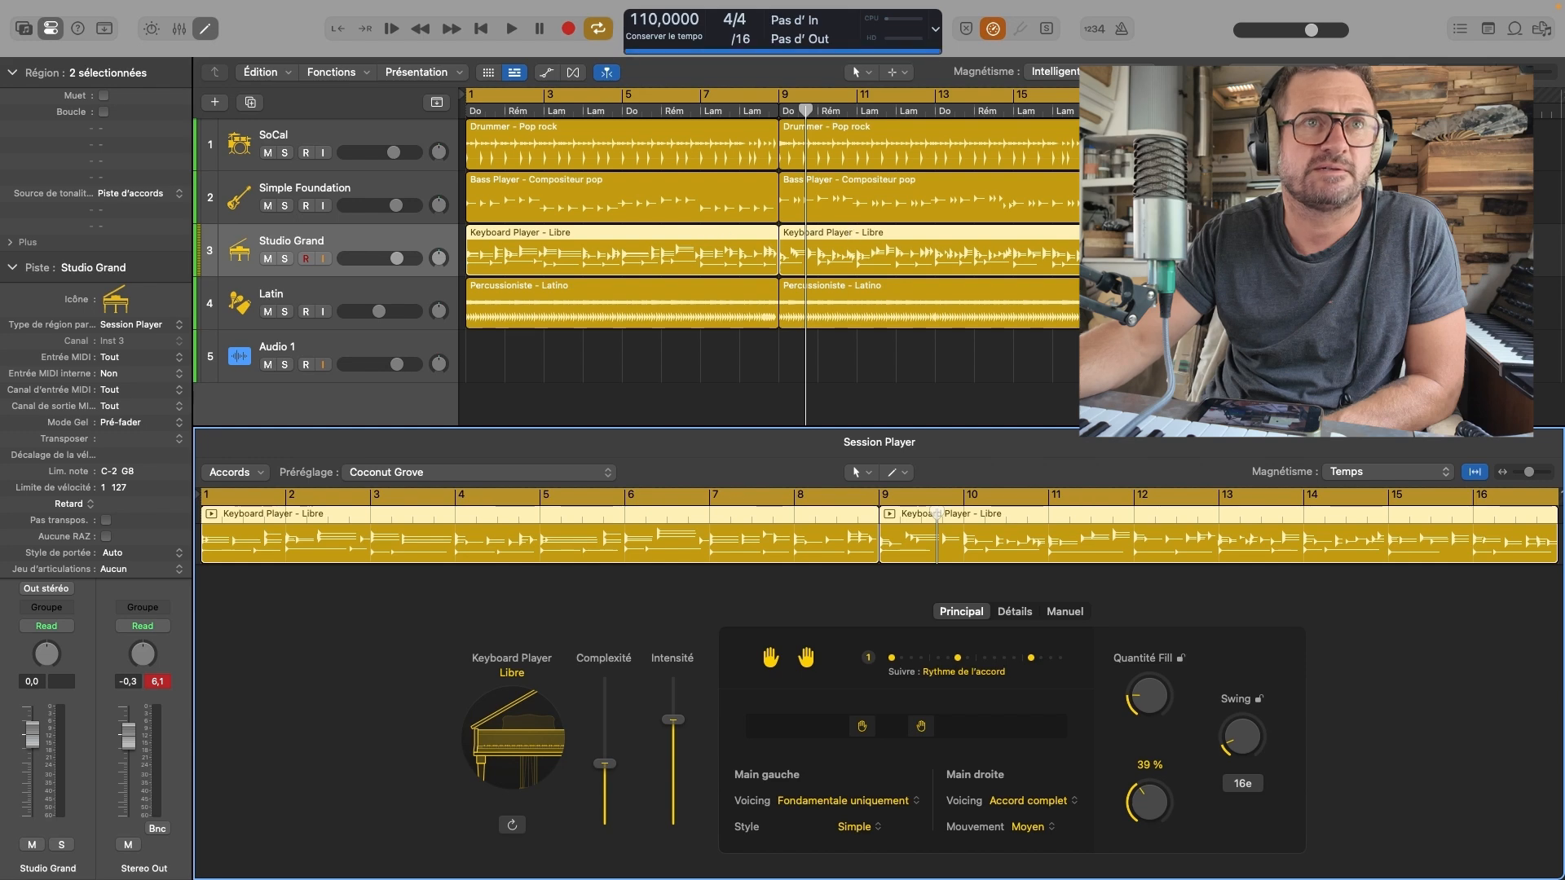
Give only the second Keyboard Player region a slightly higher fill amount and 57% swing
left_click(1044, 356)
left_click(963, 211)
left_click(962, 229)
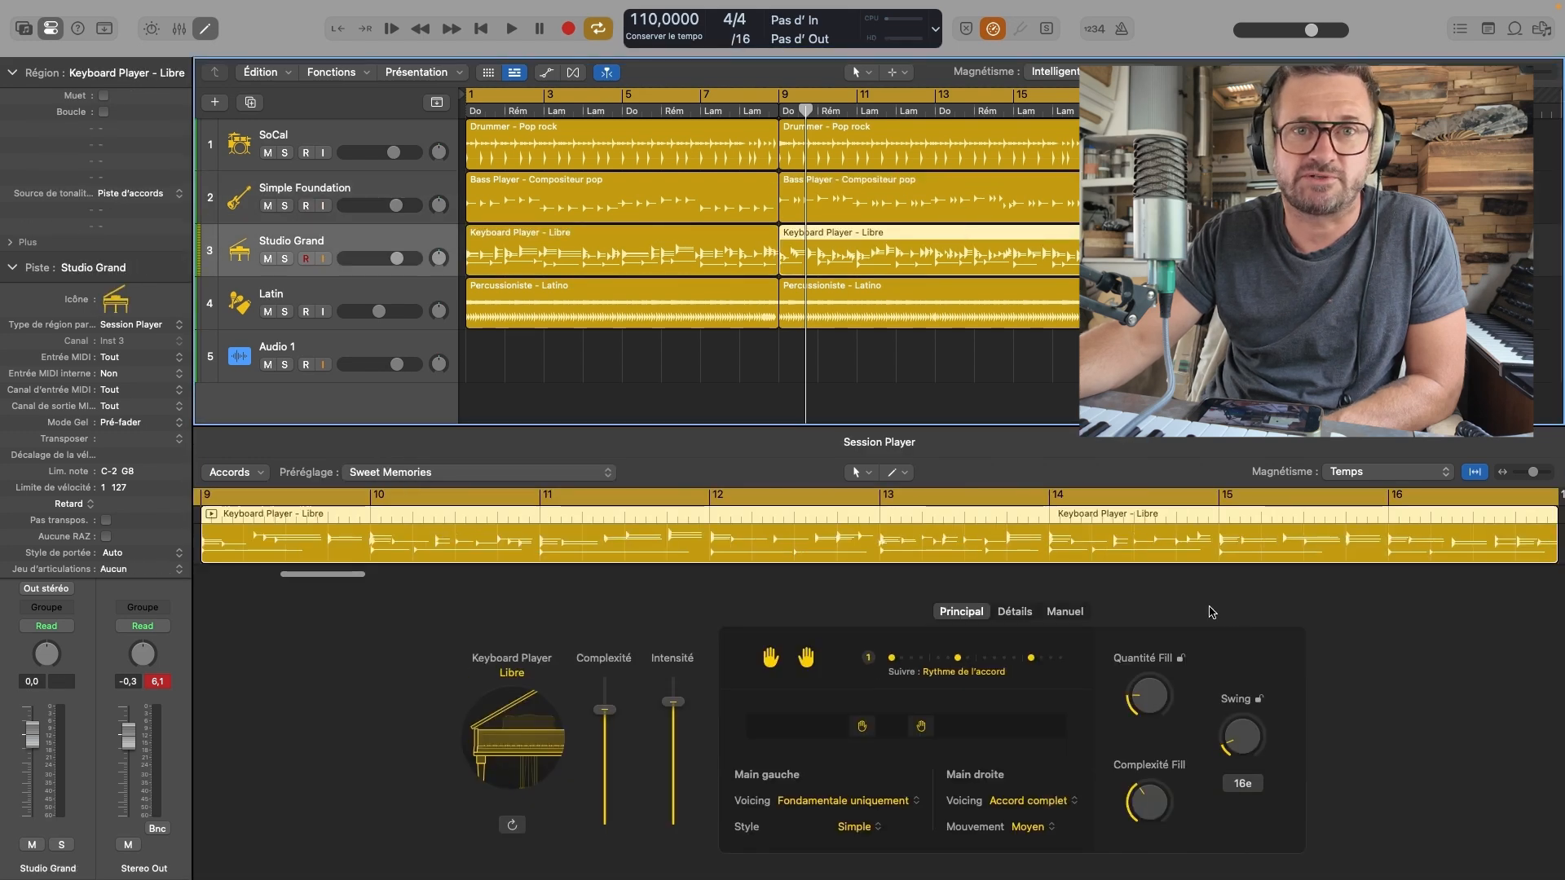
left_click(1170, 716)
left_click_drag(1153, 711, 1154, 783)
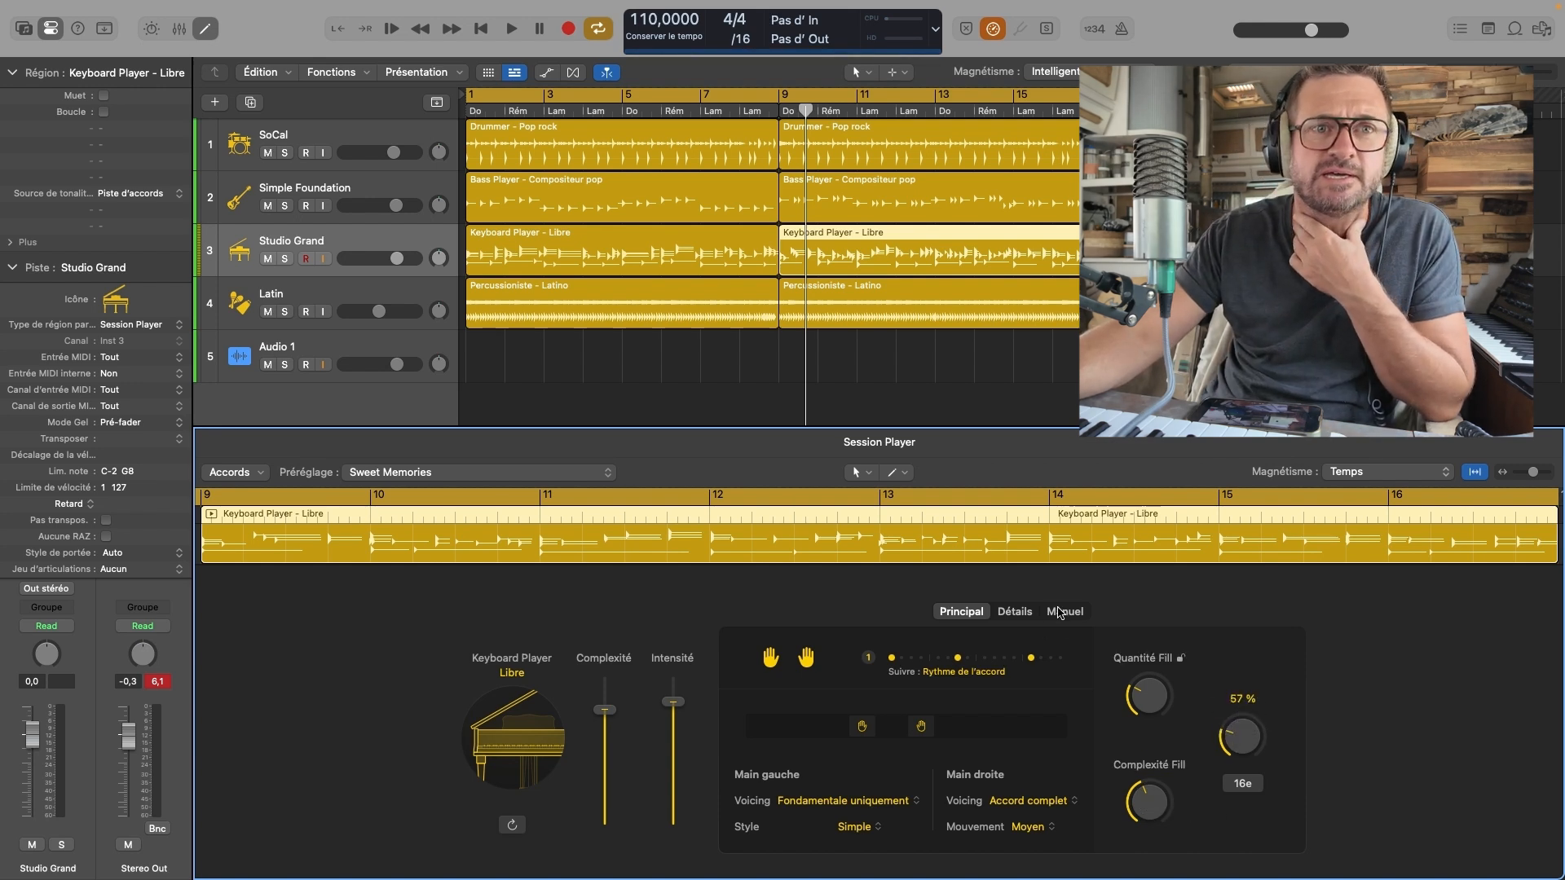
Examine the detail settings and the manual pattern grid of the second Keyboard Player region
left_click(1015, 613)
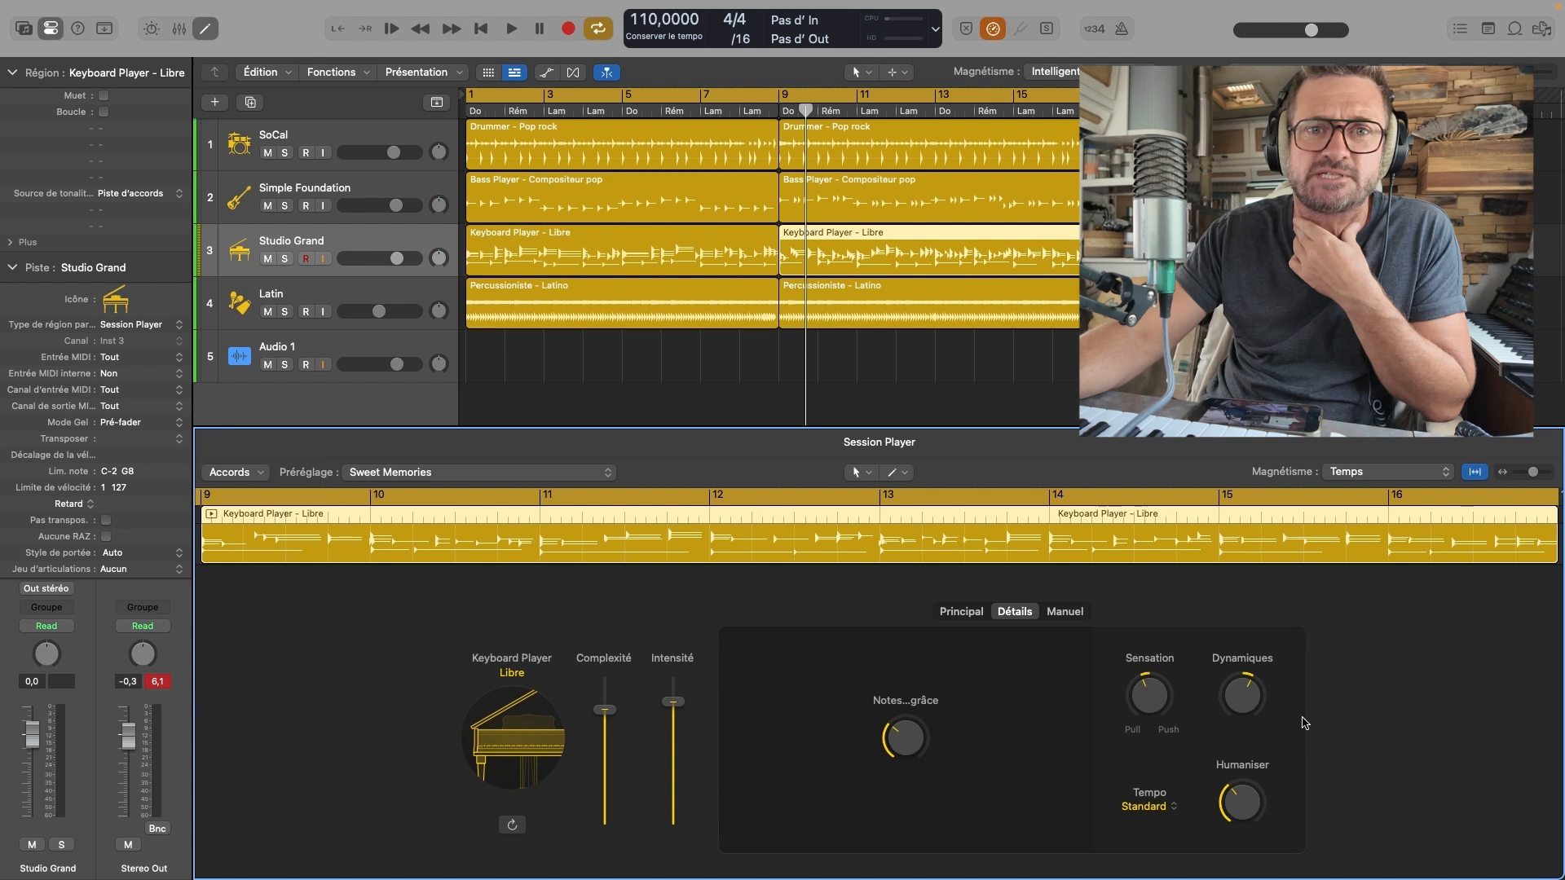
left_click(1065, 612)
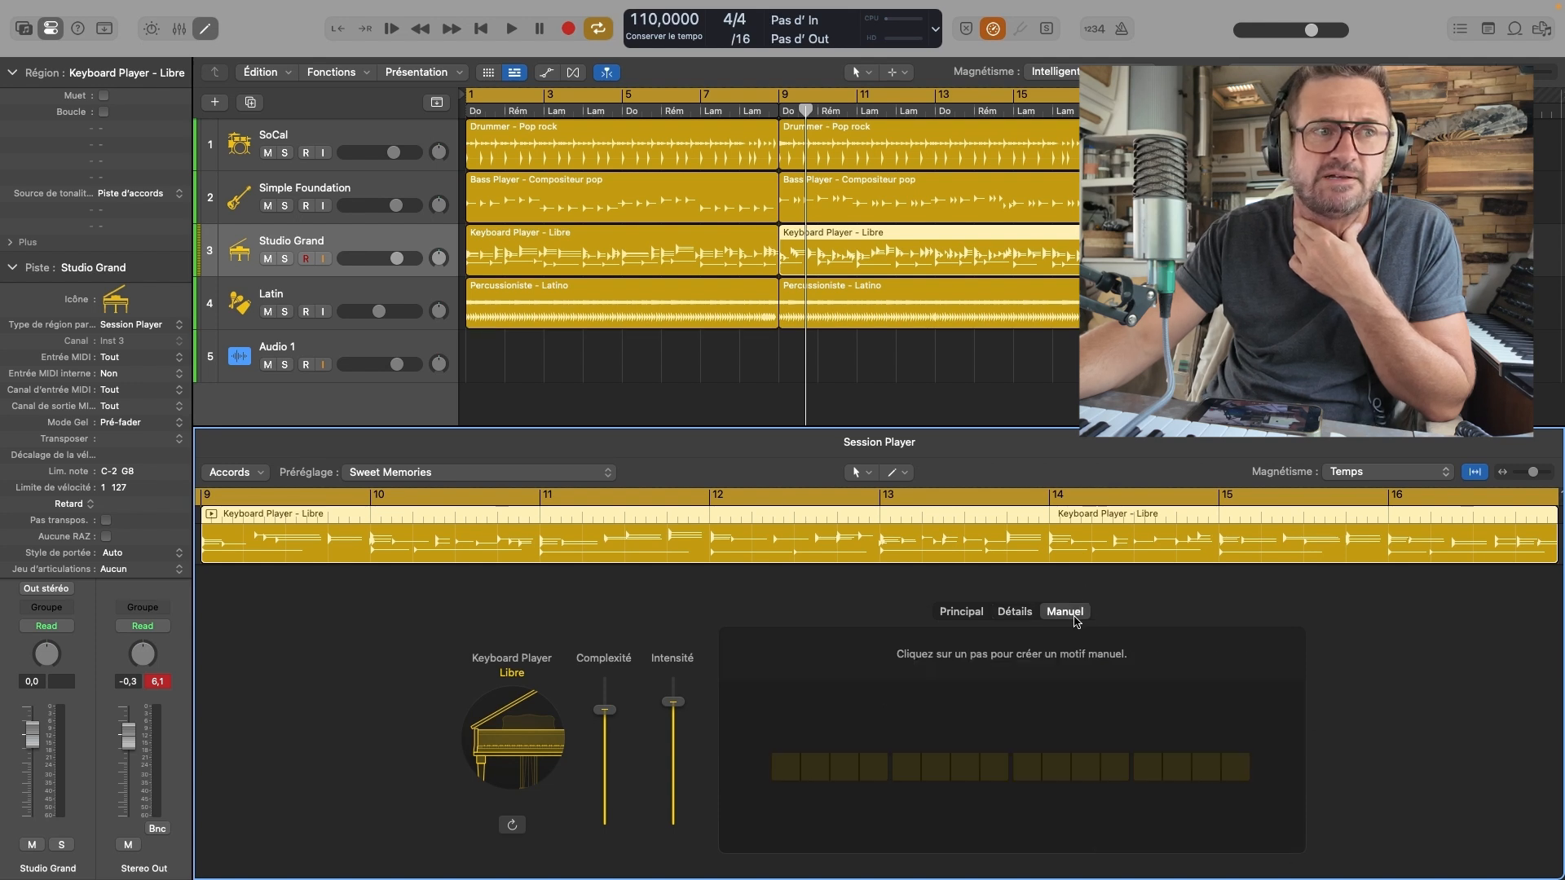
Create a one-bar manual pattern for the second Keyboard Player region with steps 3, 5, 7, 8, 11, 12, 14, 15 and 16 active
left_click(843, 771)
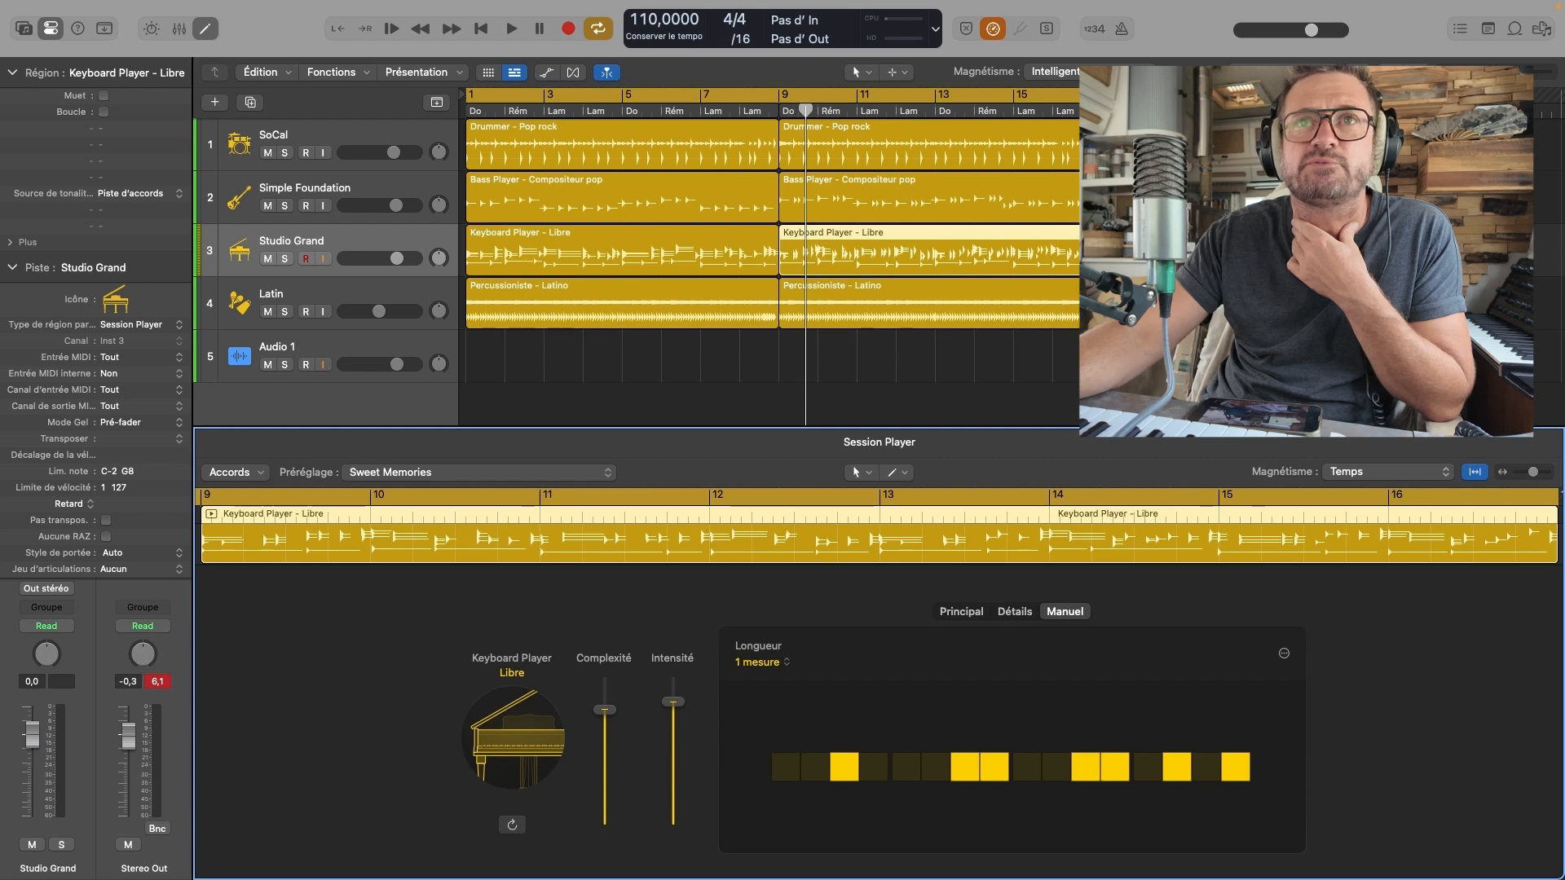
mouse_move(1522, 72)
left_mouse_down()
mouse_move(1468, 72)
mouse_move(1529, 72)
left_mouse_up()
left_click(1209, 769)
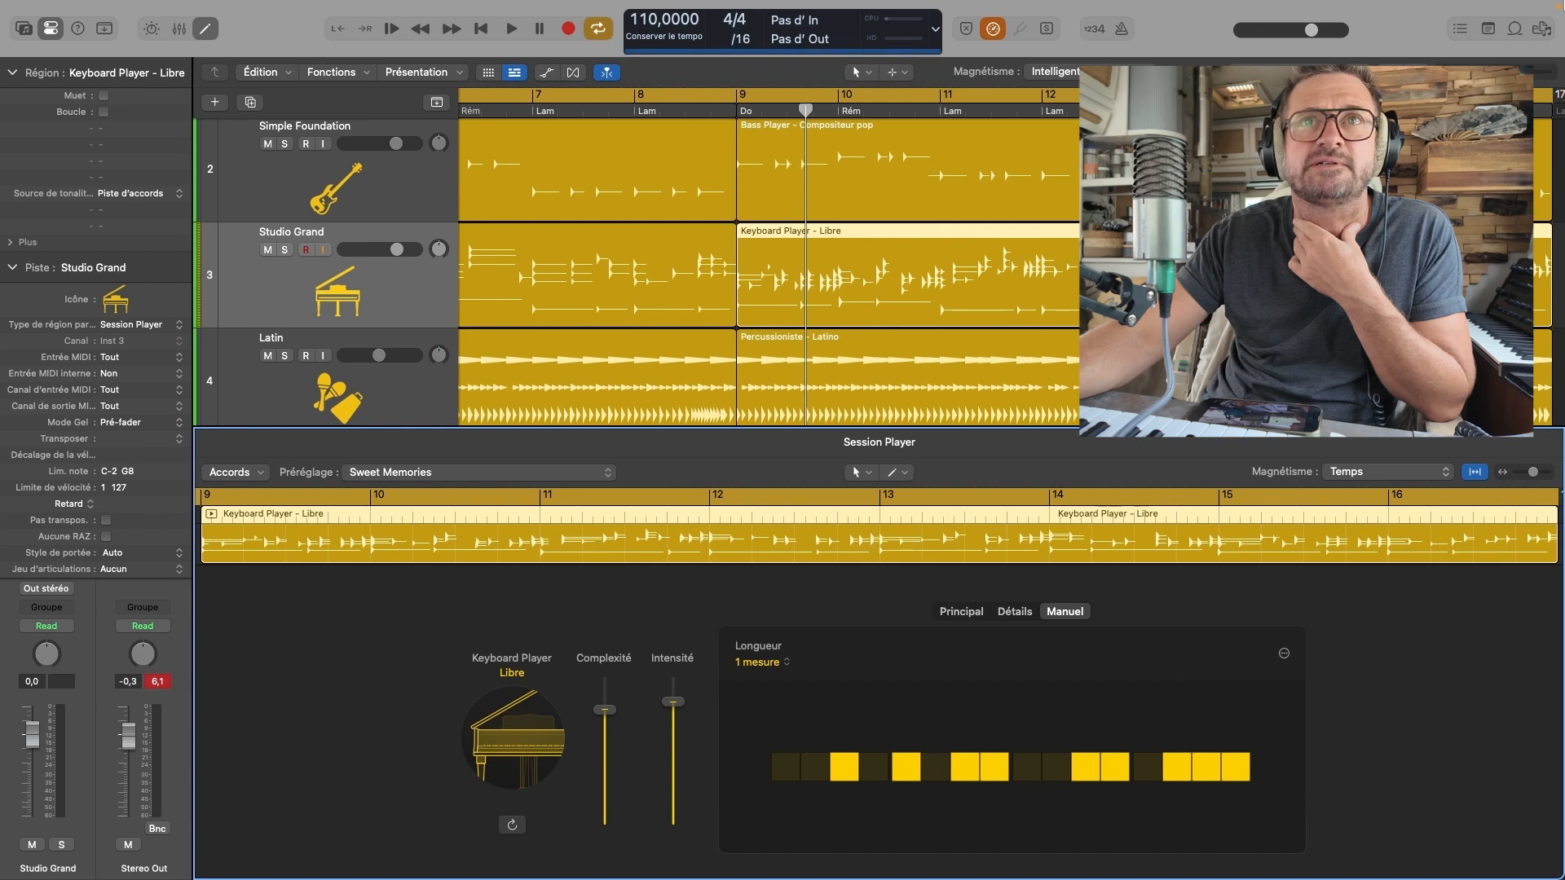
left_click_drag(1524, 73, 1524, 75)
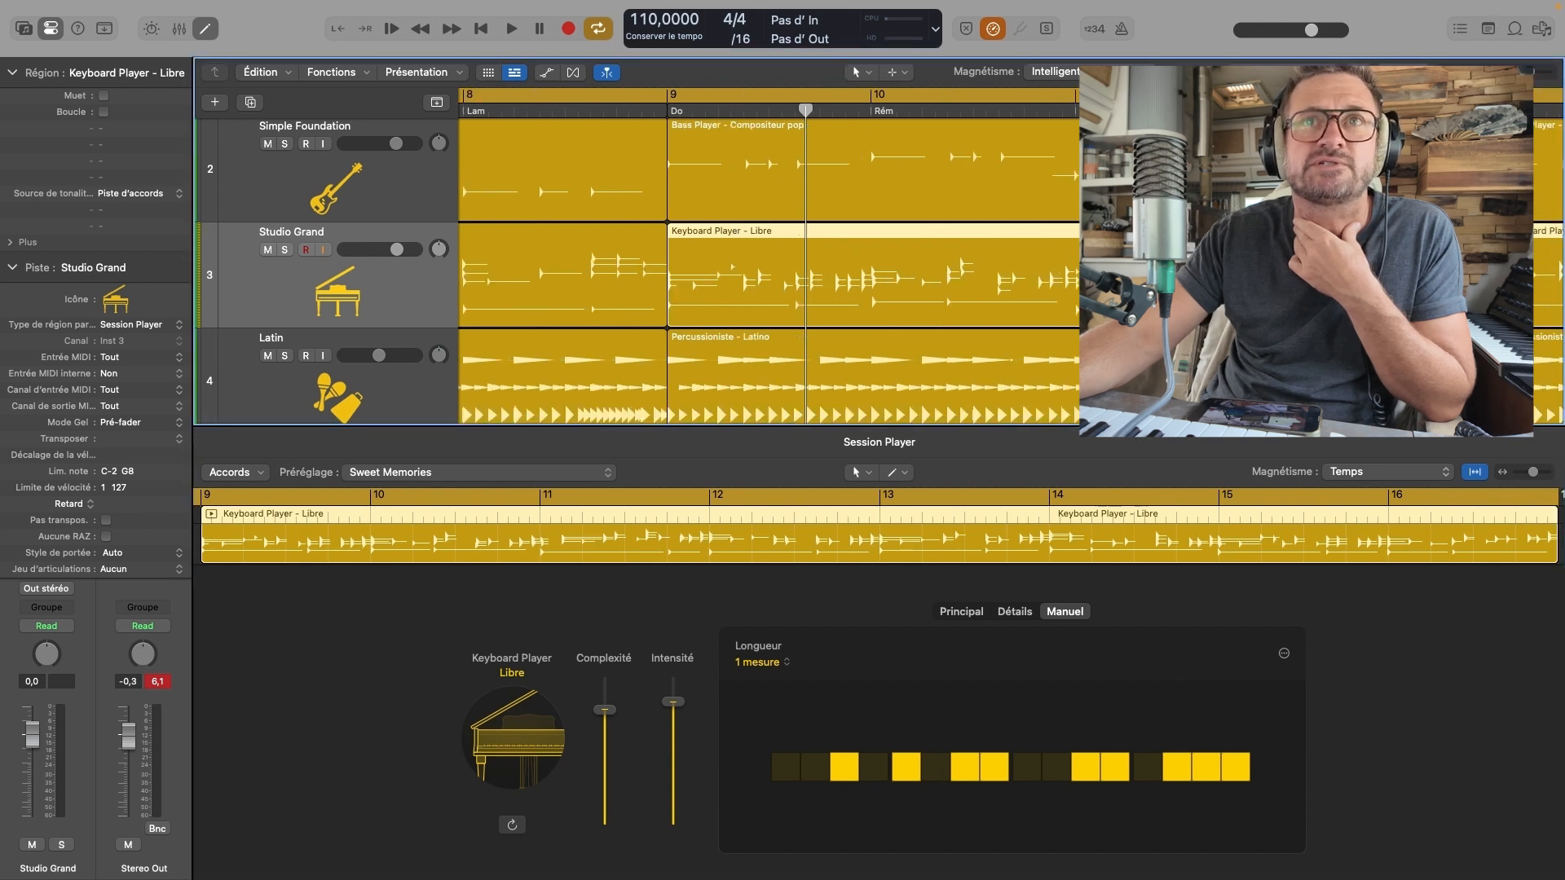
Listen to the whole arrangement from the beginning, select the Audio 1 track and stop playback
left_click(481, 28)
left_click(512, 29)
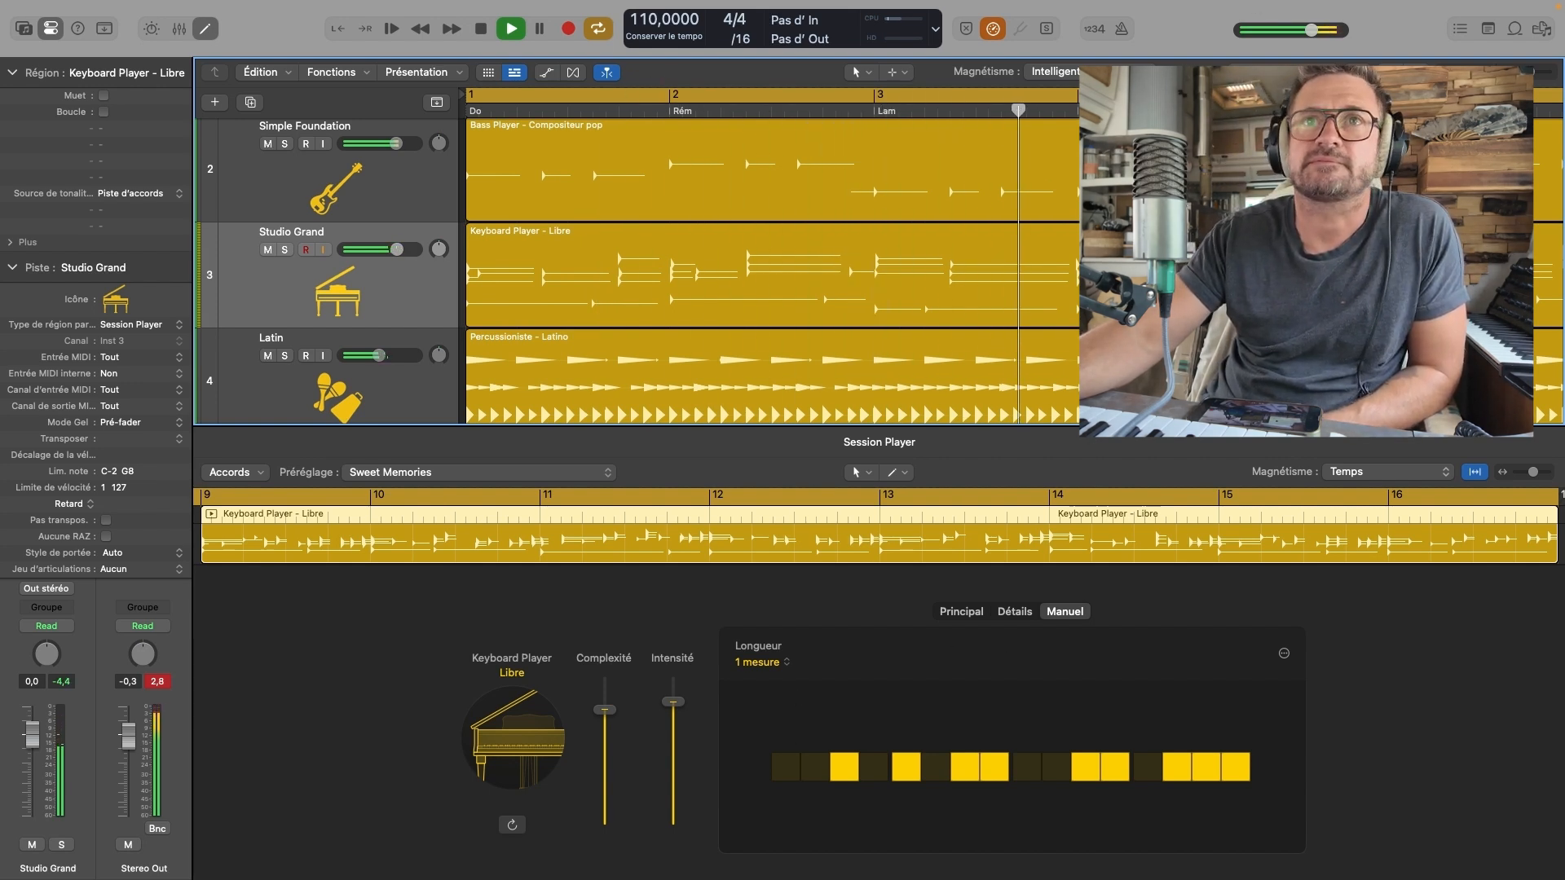
left_click_drag(1477, 71, 1522, 73)
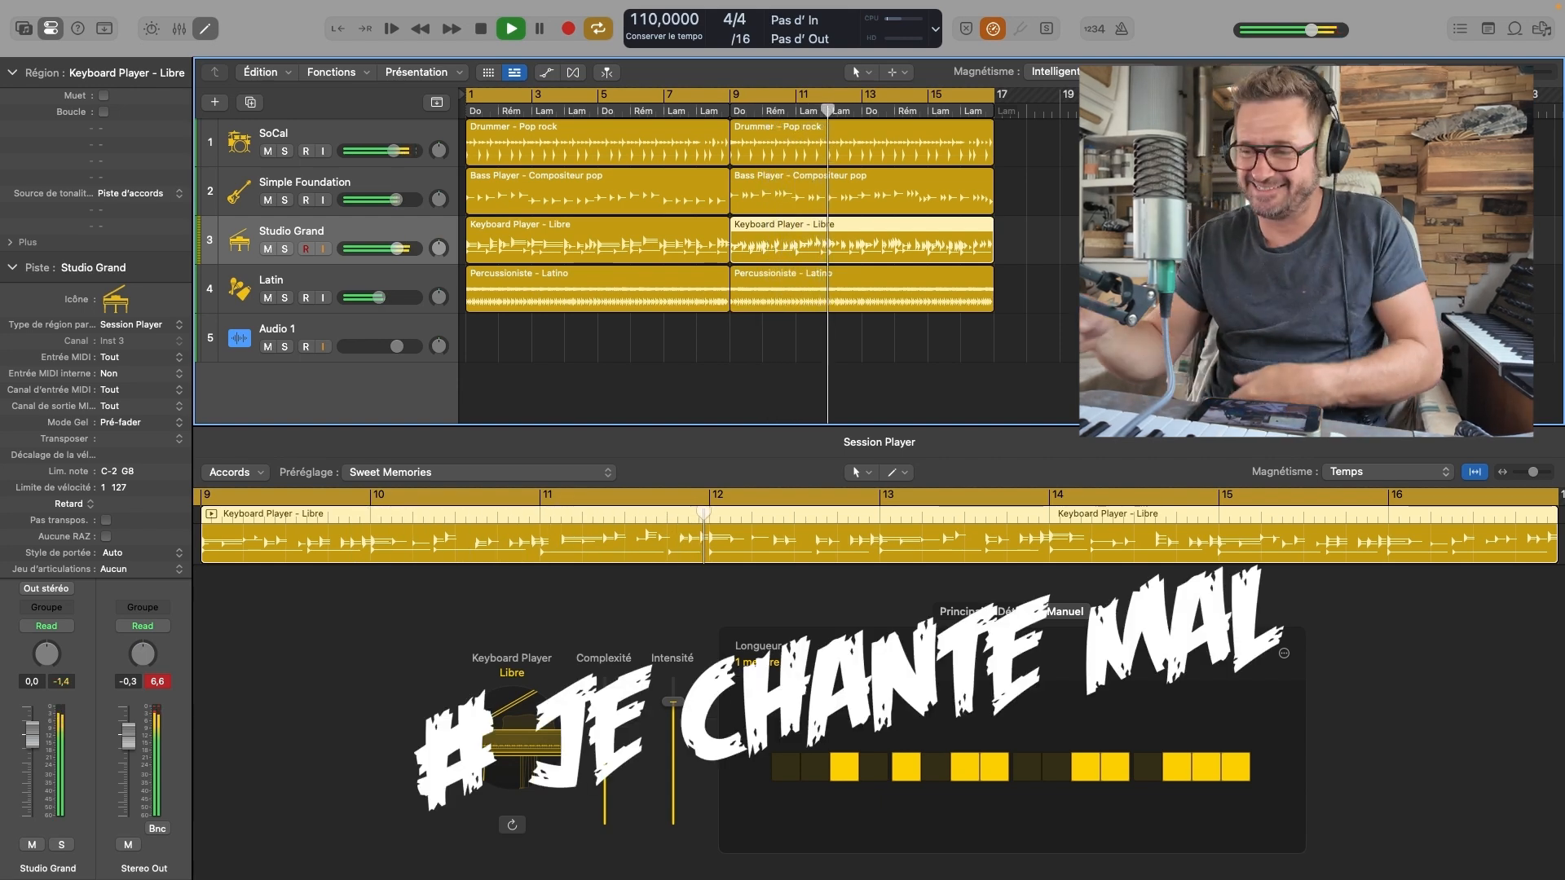
left_click(361, 330)
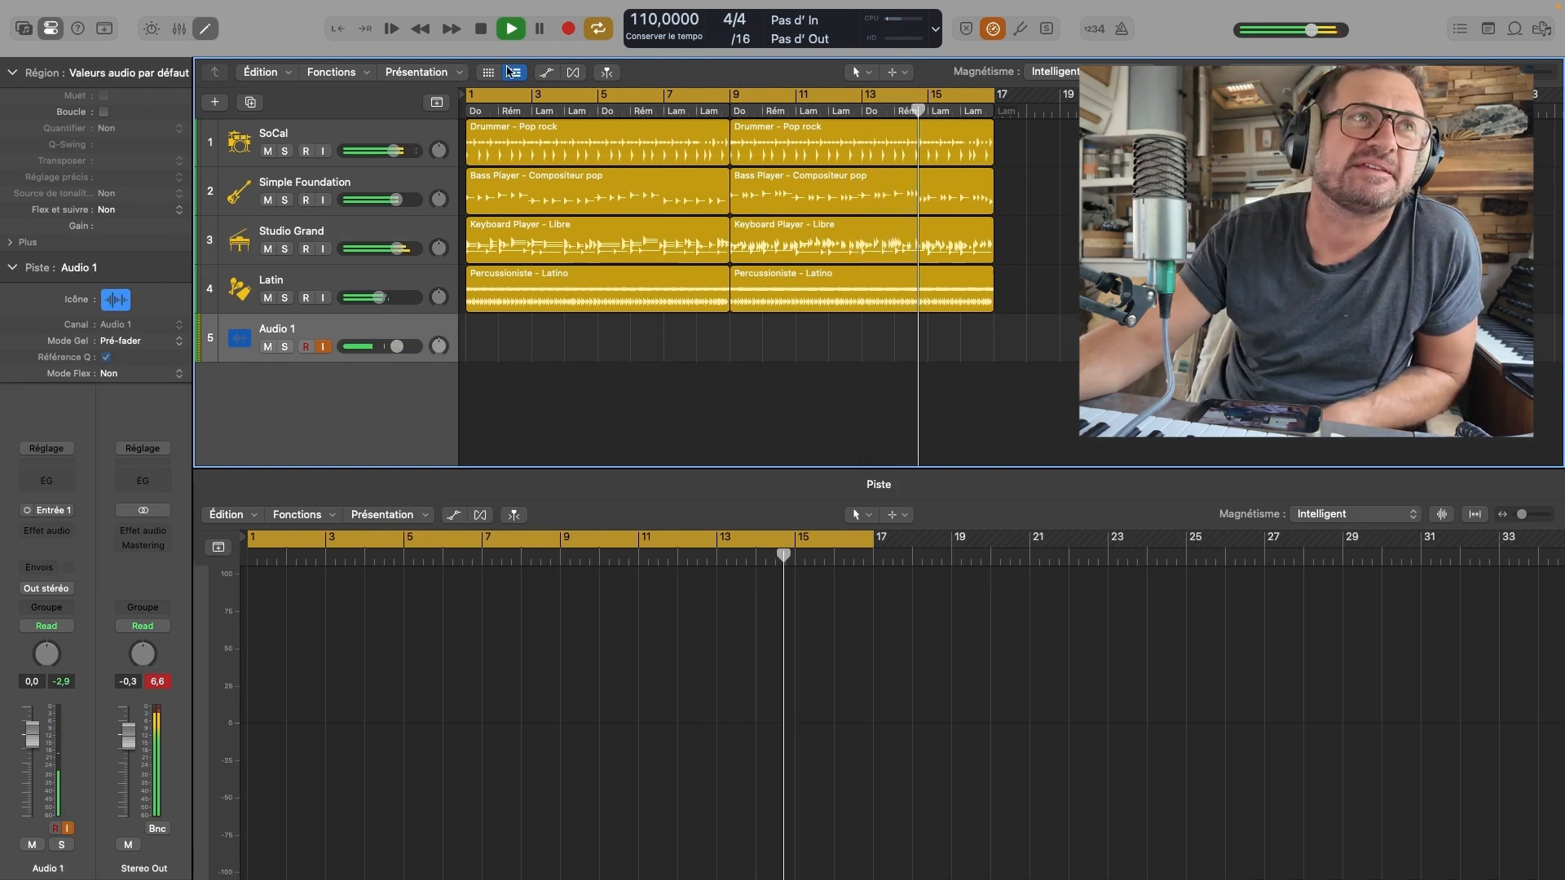
left_click(481, 31)
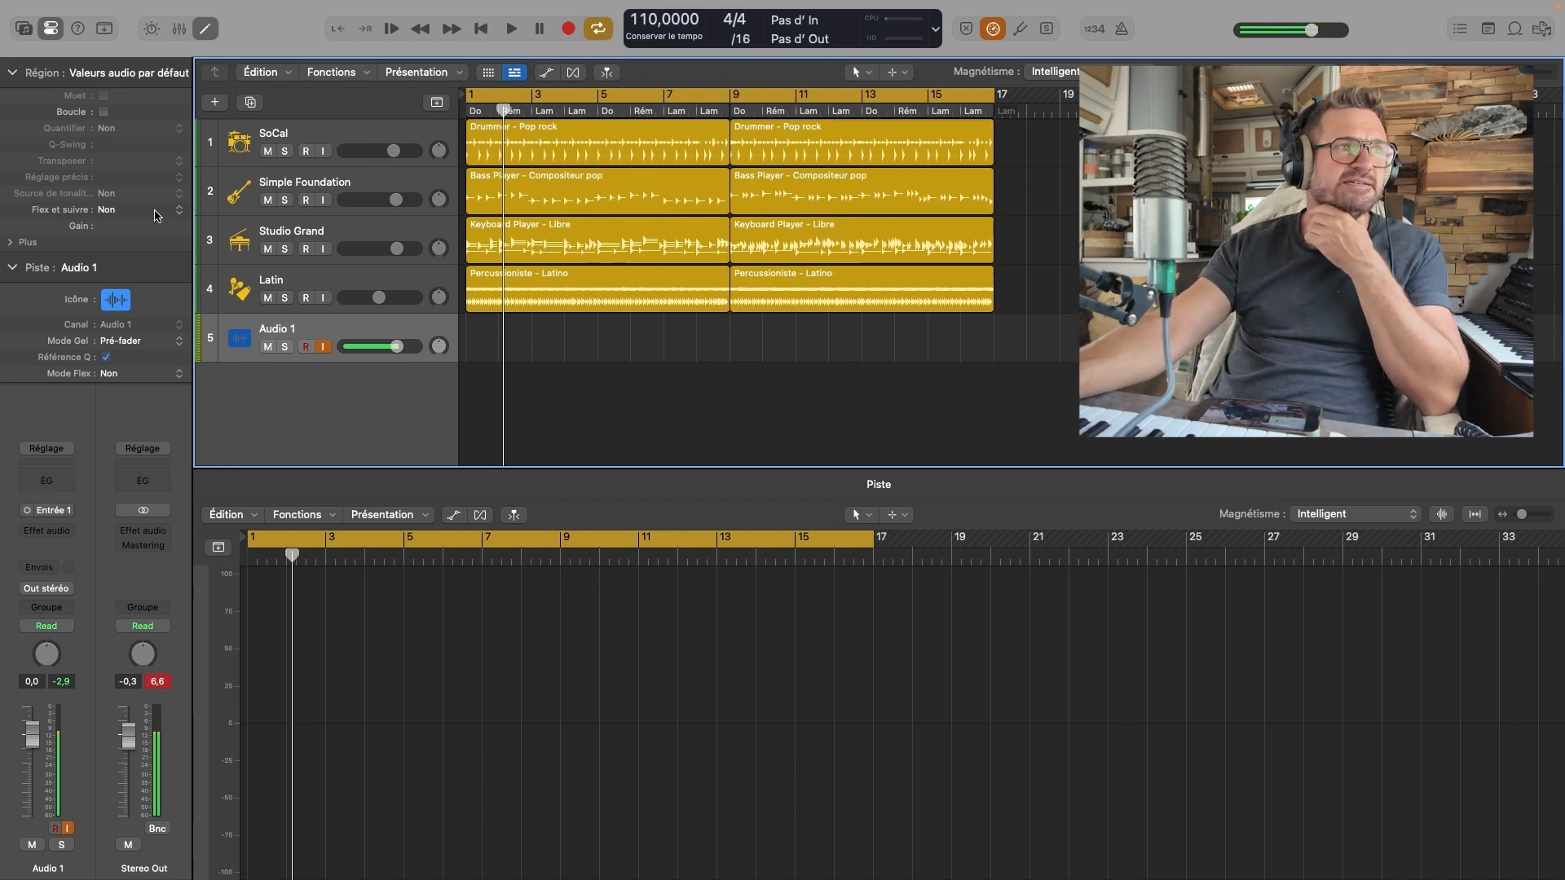
Set the left-hand voicing of both Studio Grand Keyboard Player regions to root, fifth and octave (Fondamentale, Quinte et Octave)
double_click(300, 233)
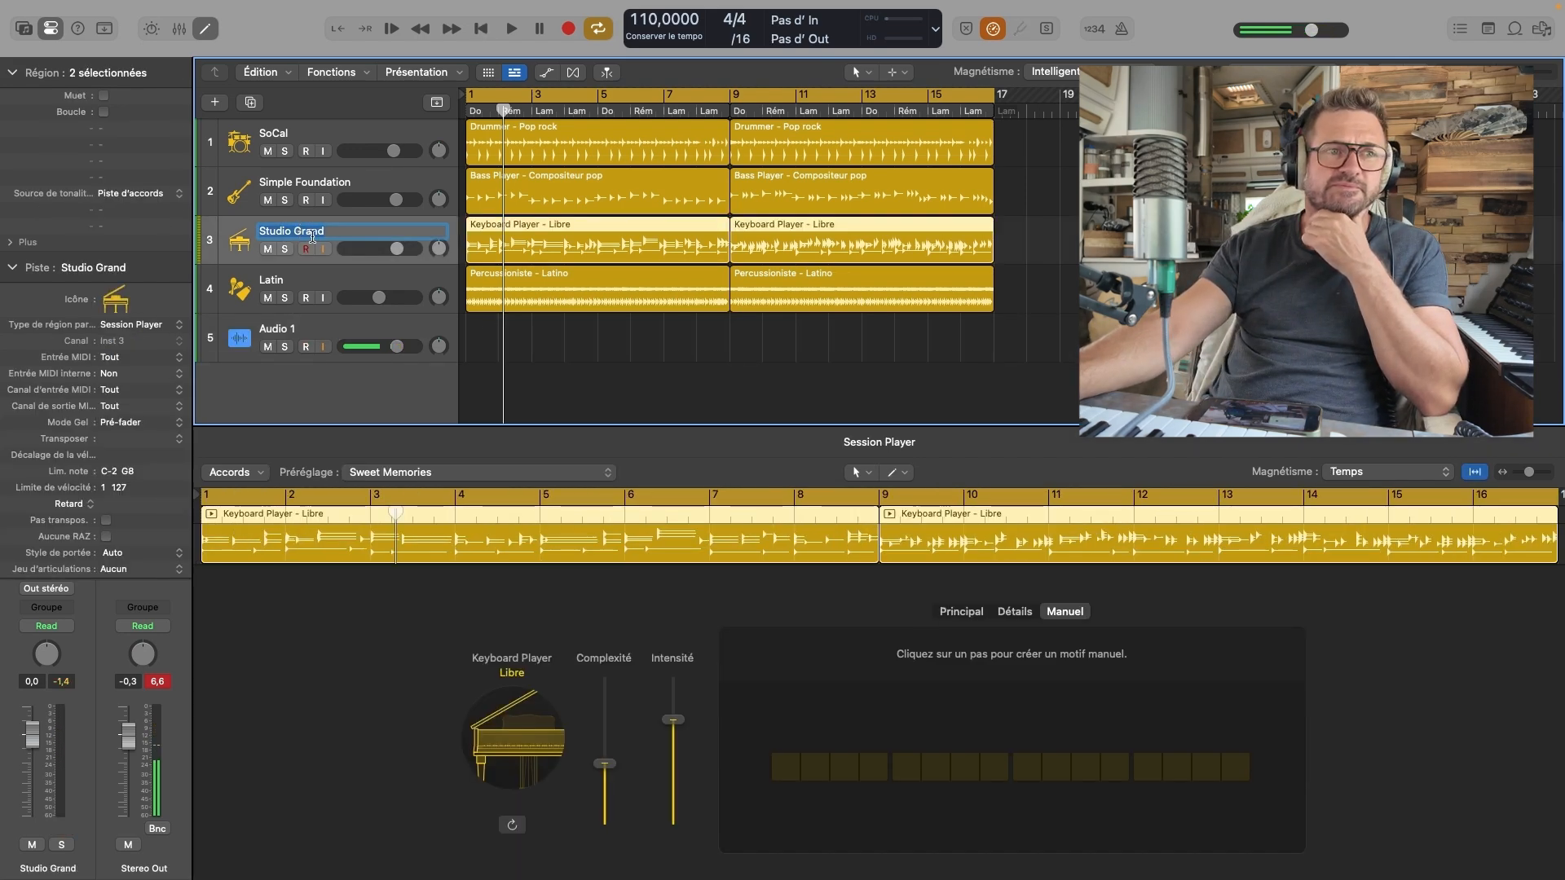
left_click(989, 618)
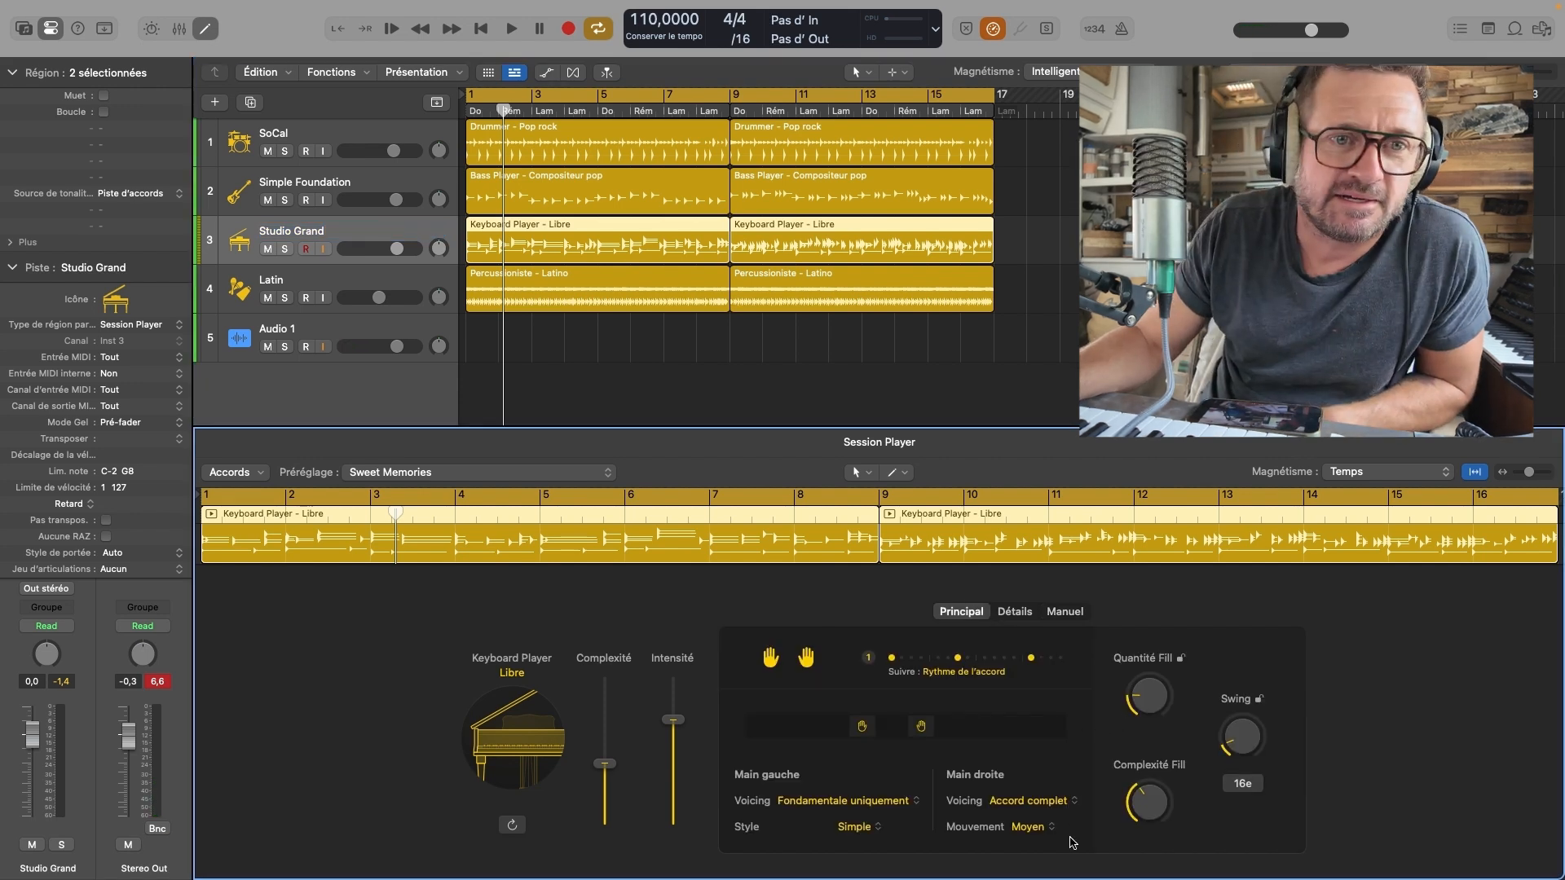
left_click(1049, 801)
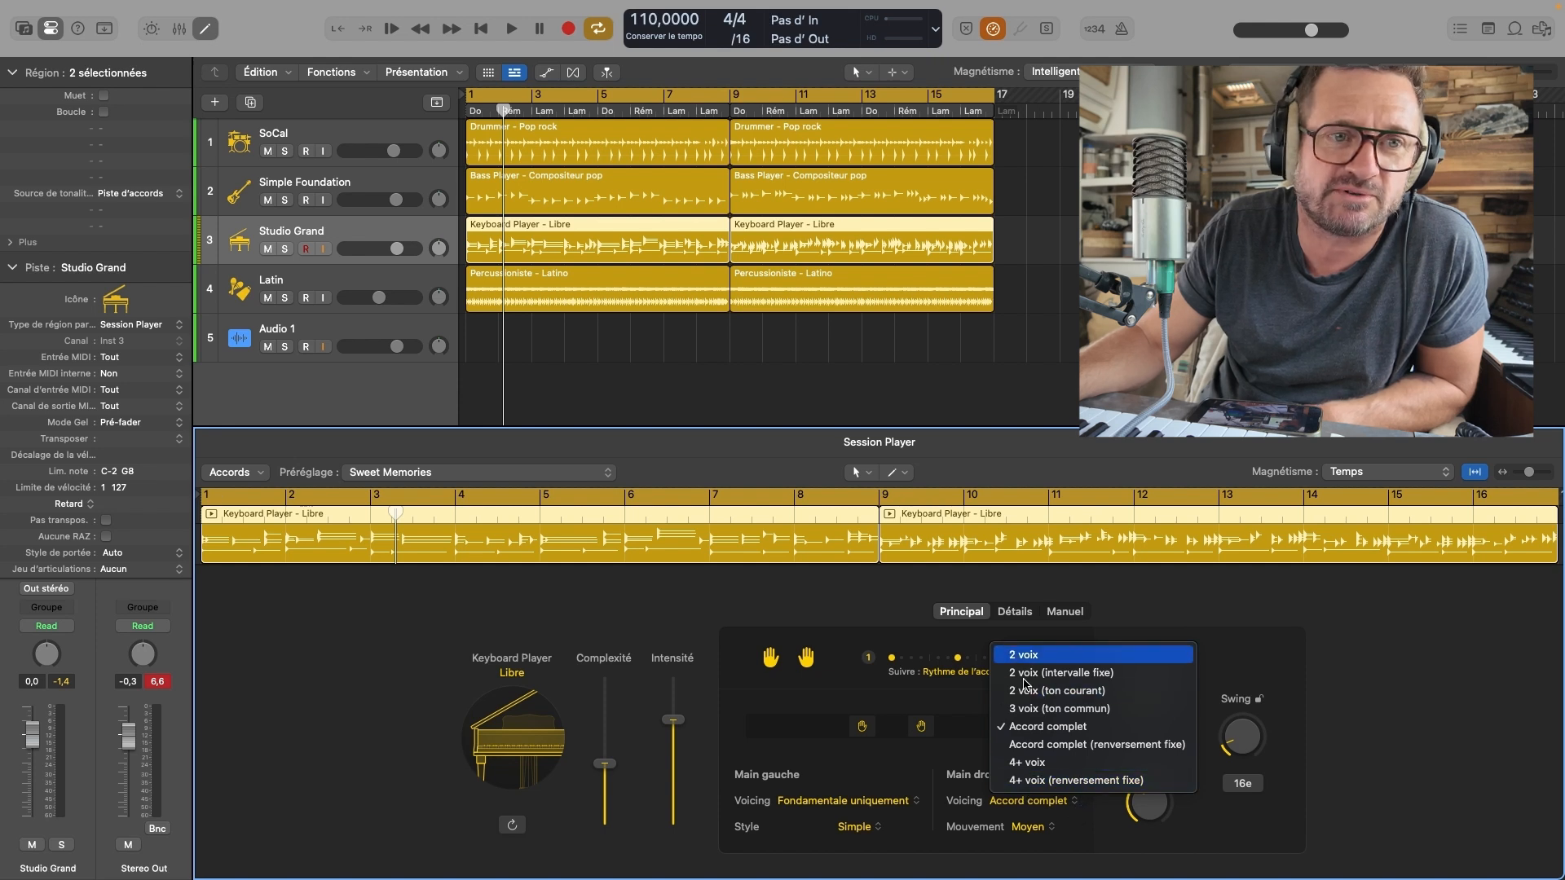
left_click(849, 807)
left_click(860, 803)
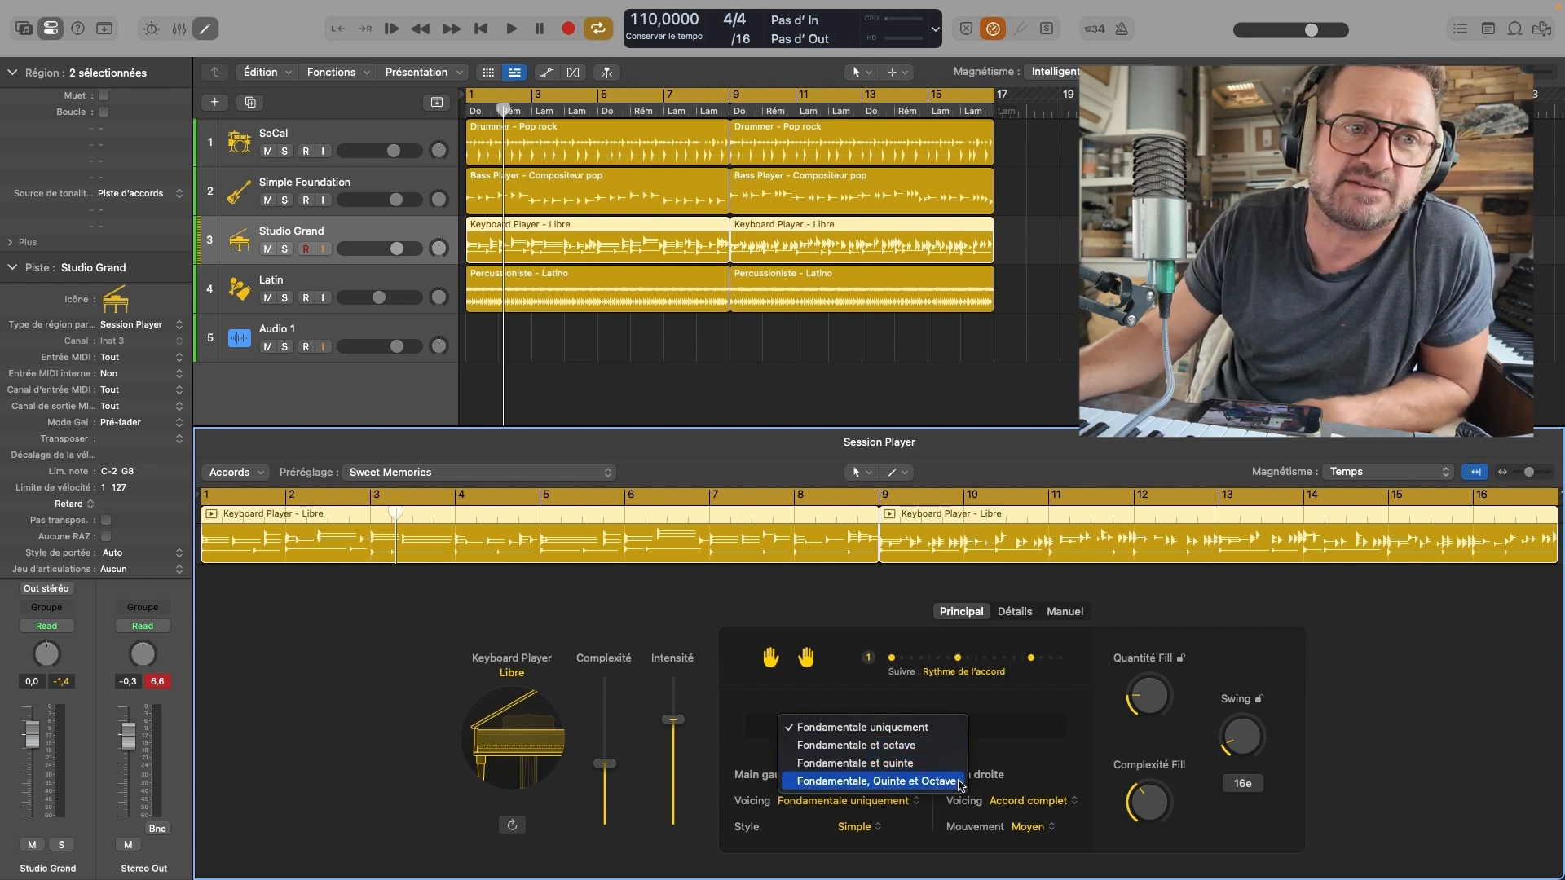
left_click(938, 781)
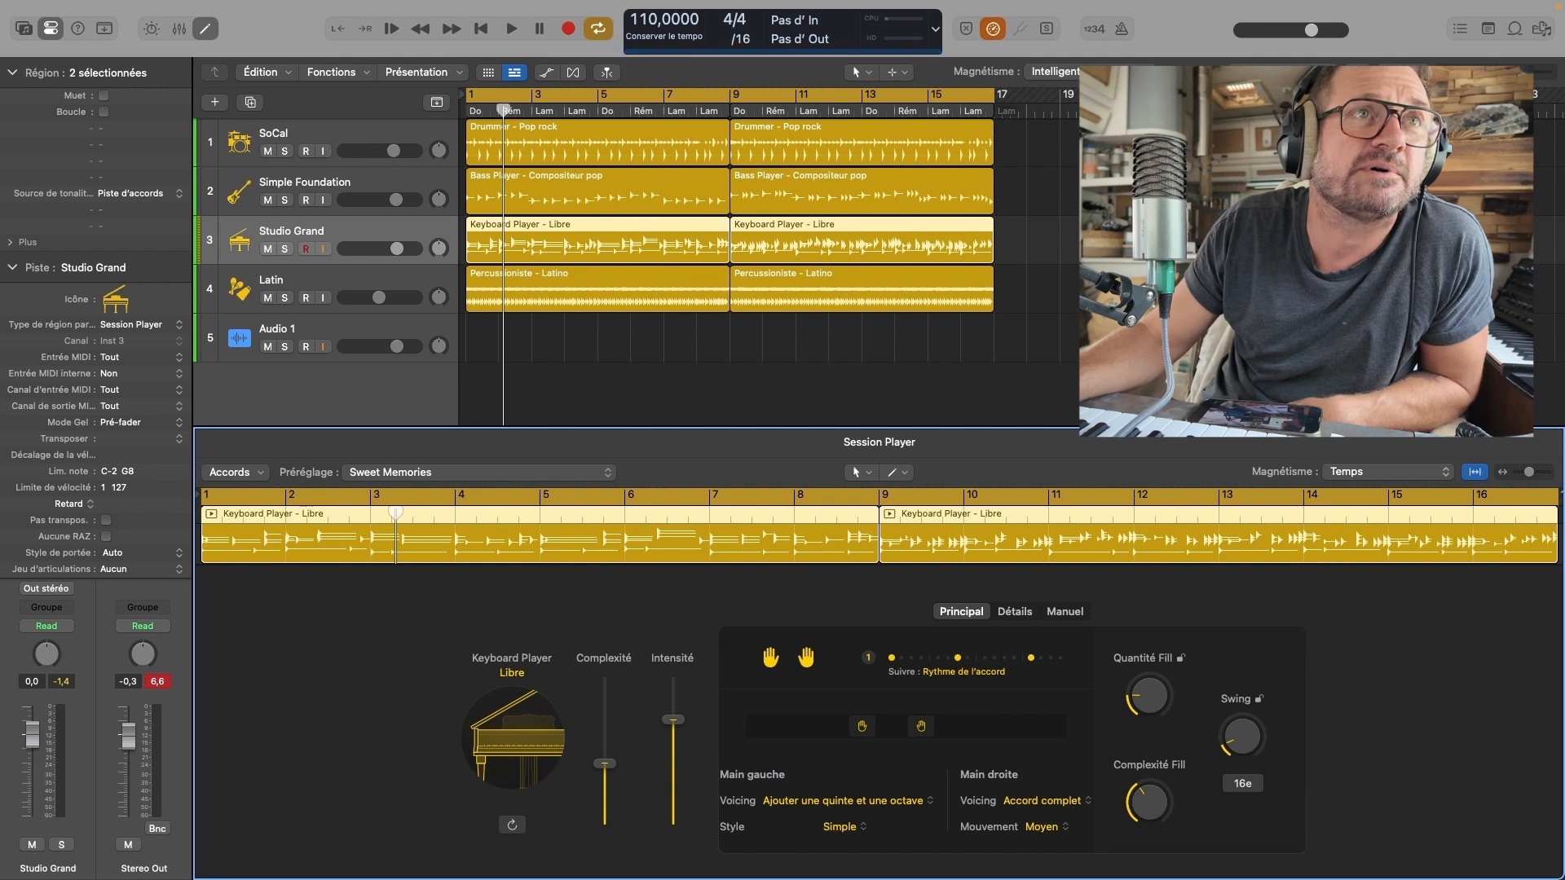
Balance the mix during playback by lowering Studio Grand to -1.4 dB and raising the Latin track's volume, ending with Audio 1 selected and playback stopped
left_click(506, 27)
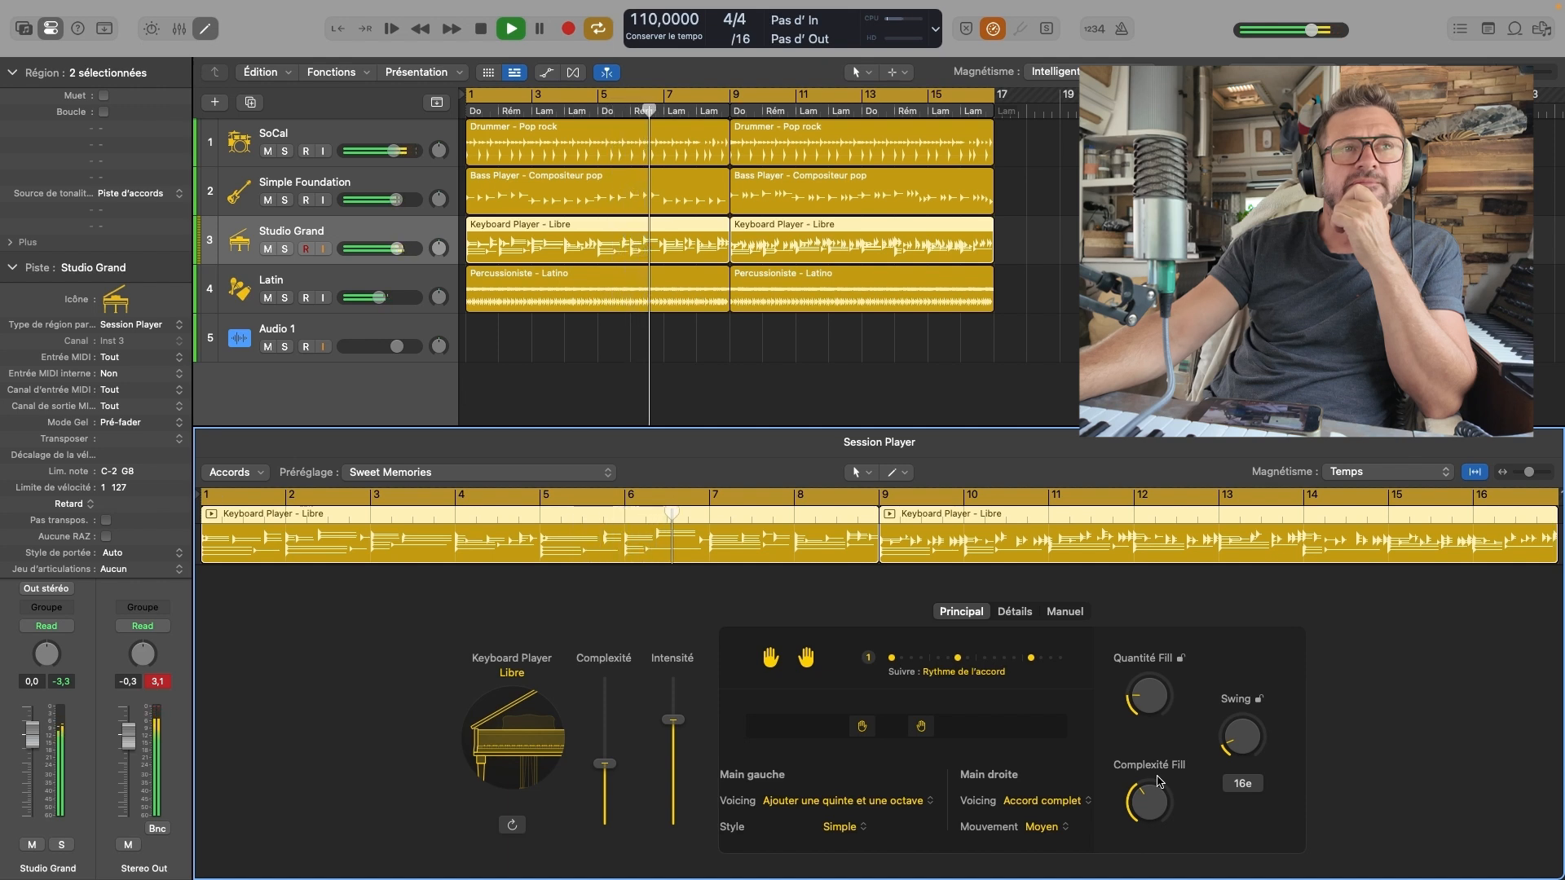
mouse_move(397, 249)
left_mouse_down()
mouse_move(352, 249)
mouse_move(400, 249)
left_mouse_up()
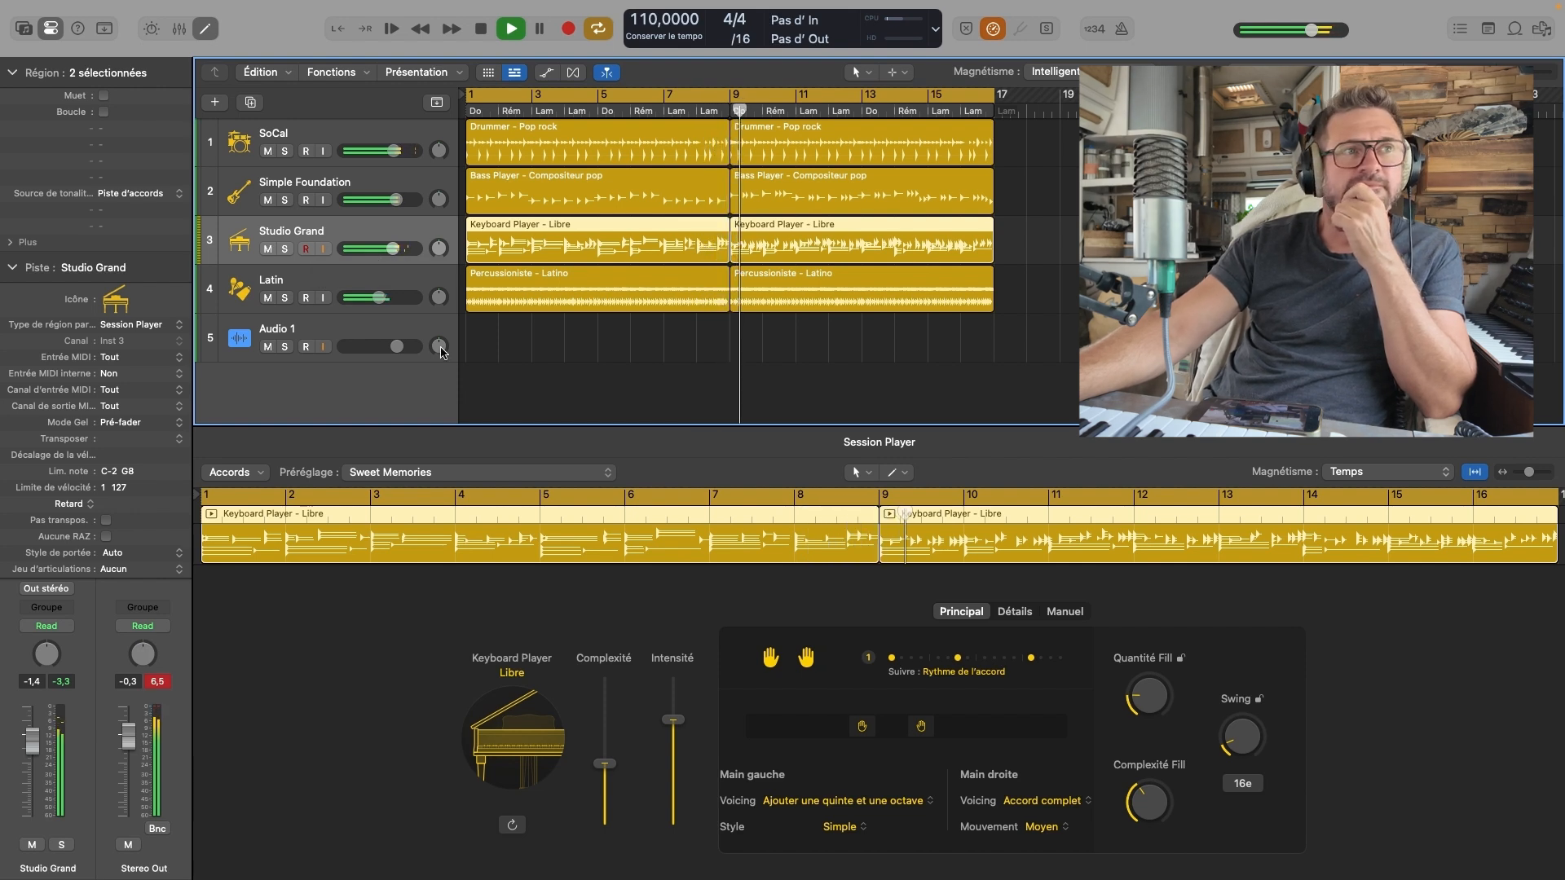
left_click_drag(398, 298, 416, 296)
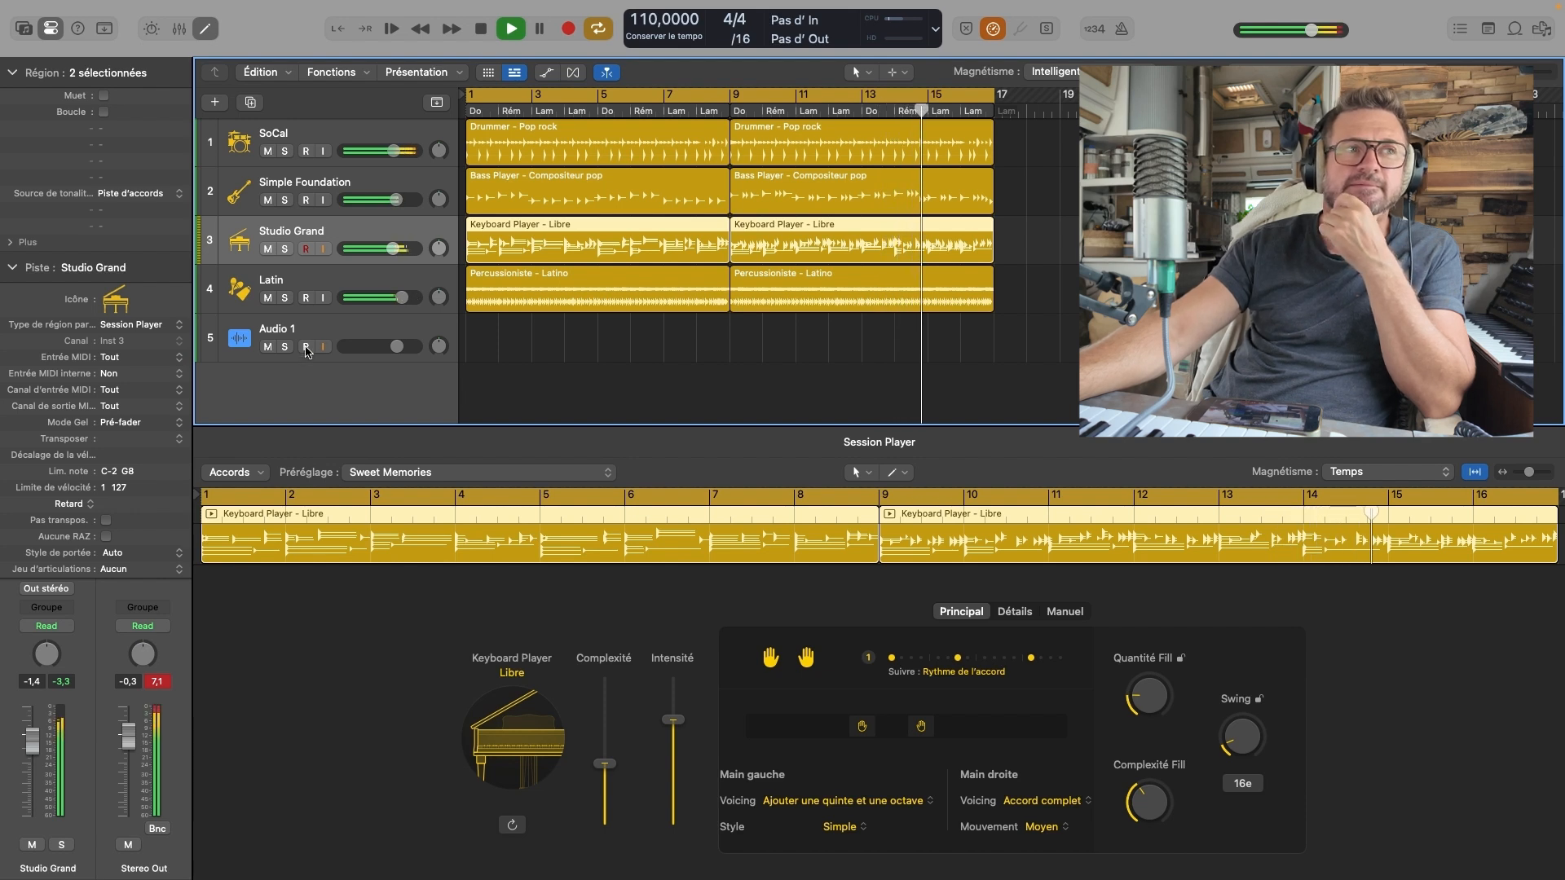
left_click(349, 329)
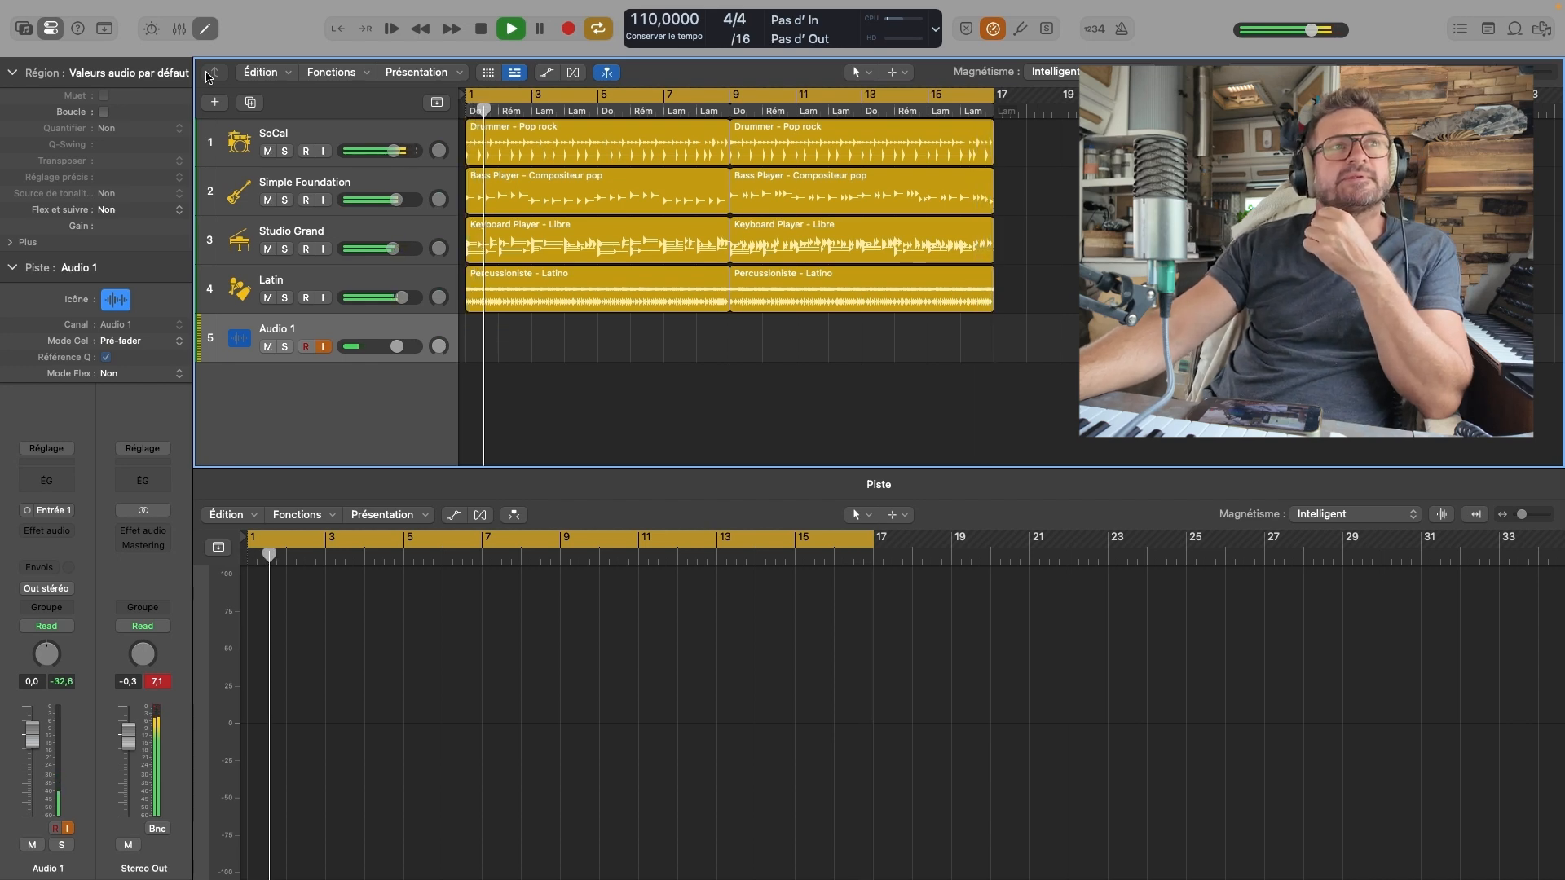
left_click(482, 31)
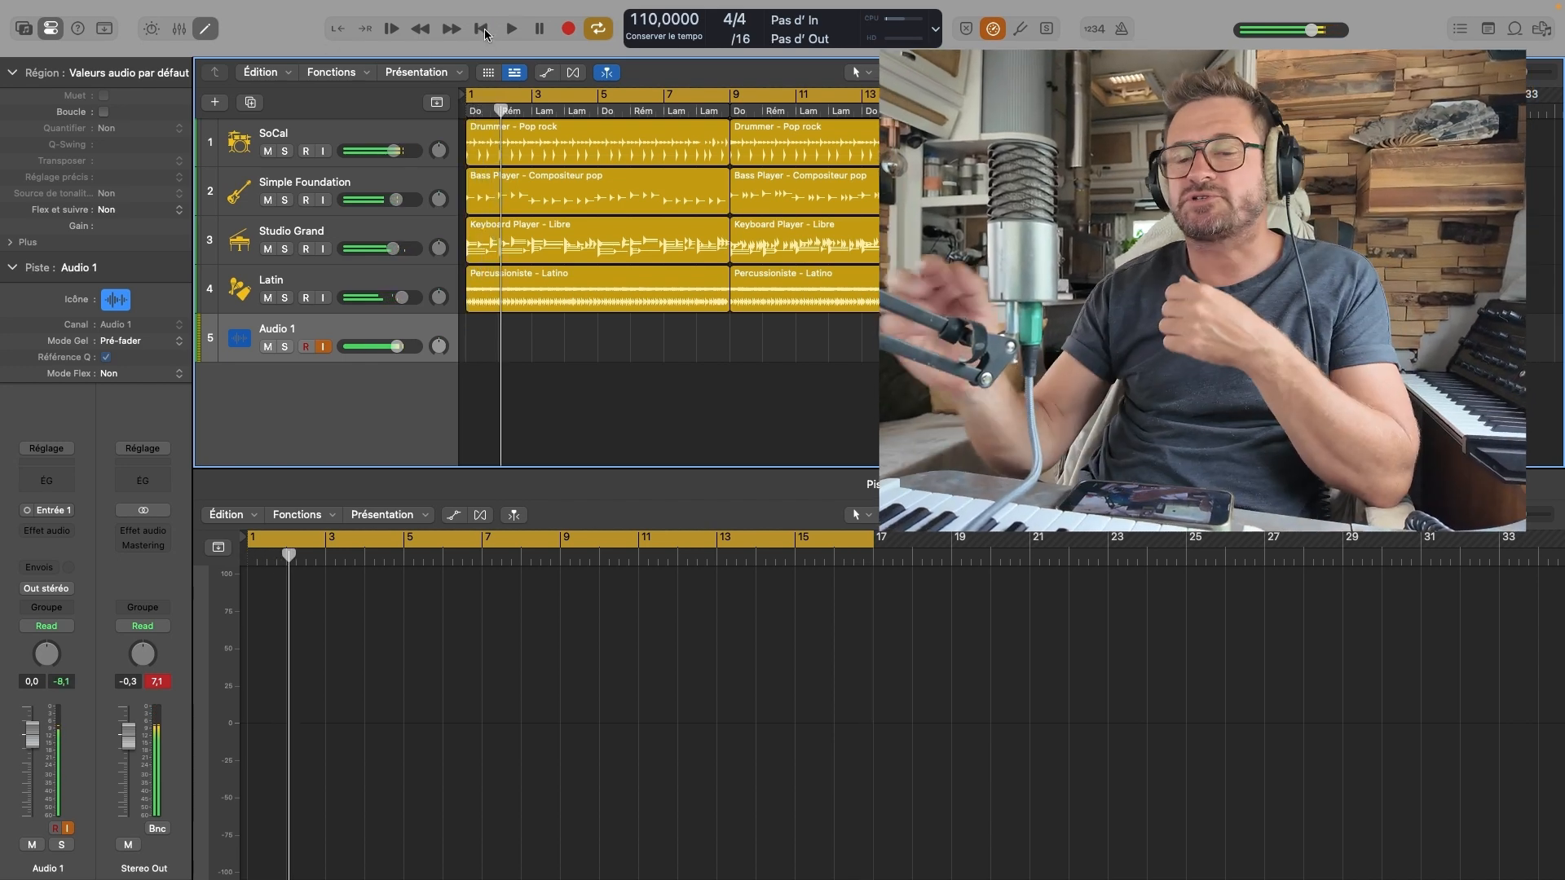